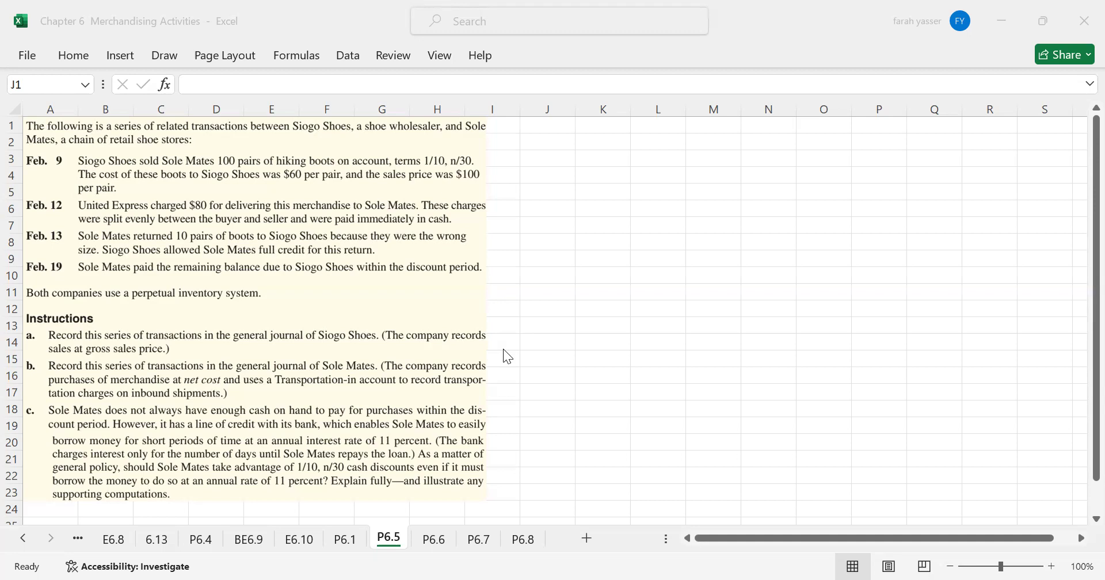
click(548, 124)
drag(289, 116, 349, 136)
drag(19, 133, 63, 149)
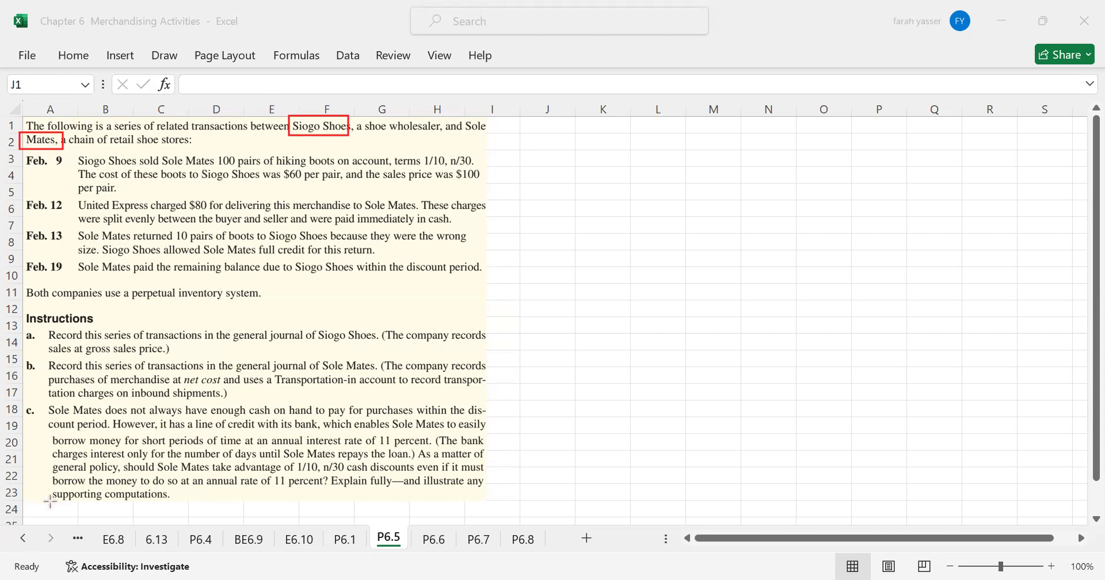
Enter the heading "Siogo Shoes" in cell J1.
click(561, 124)
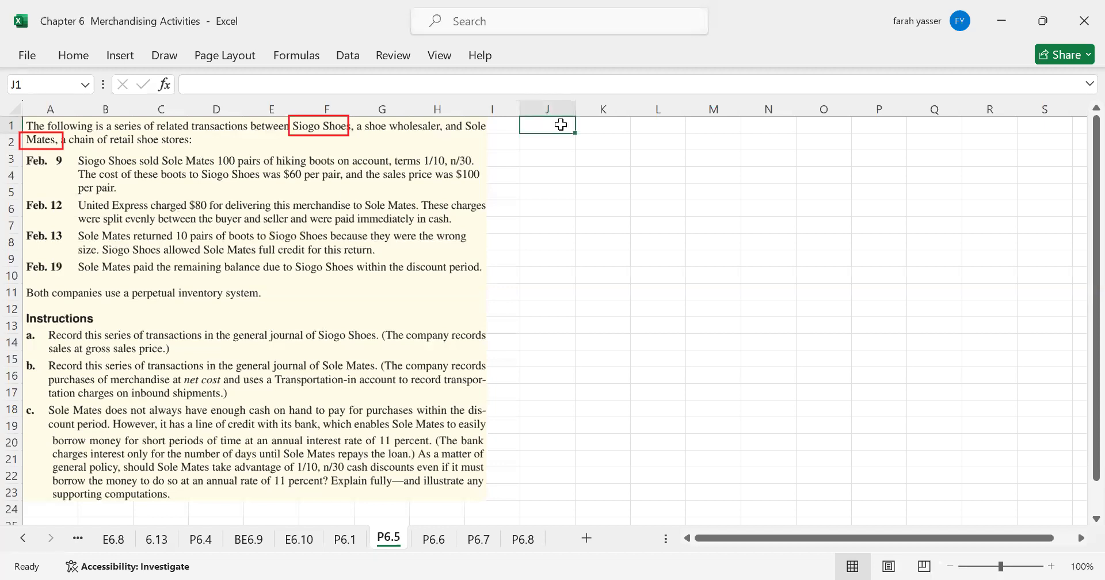
text(Siogo)
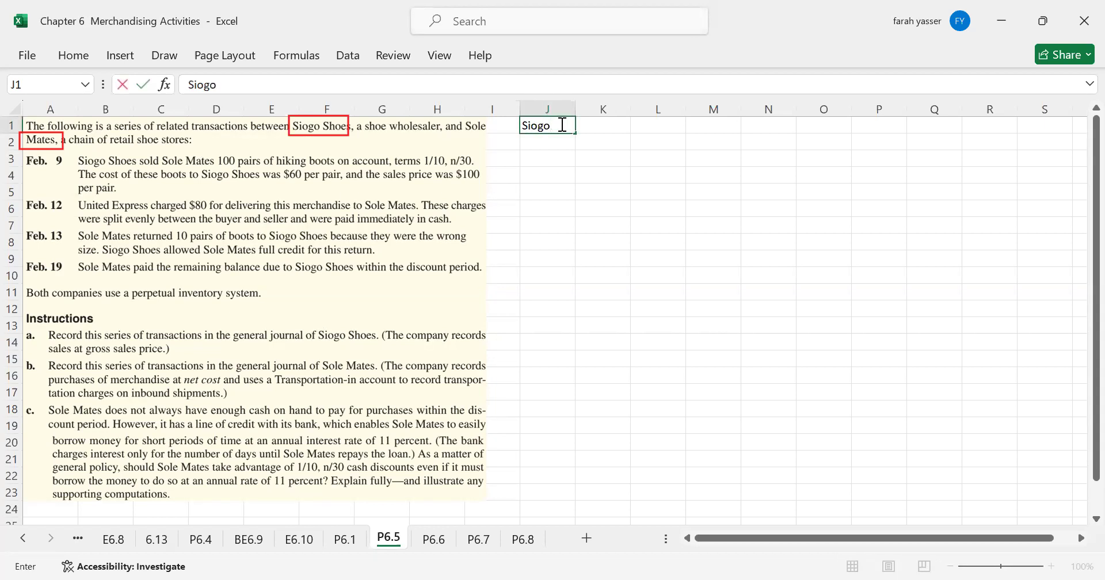
text( Shoes)
Enter the heading "Sole Mates (Buyer)" in cell O1.
key(Tab)
key(Tab)
key(Tab)
key(Tab)
key(Tab)
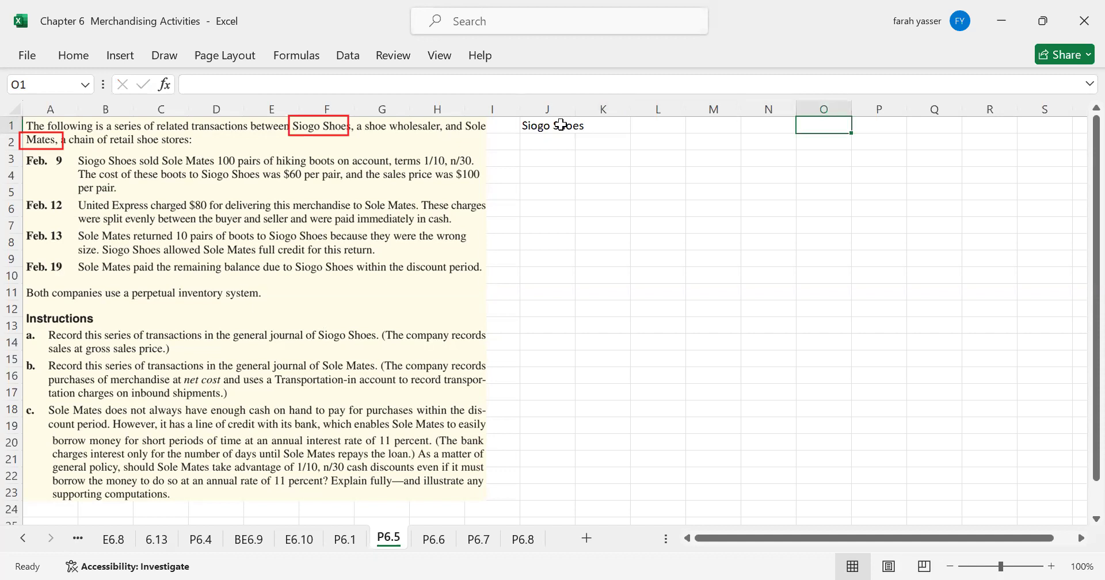
text(Sole)
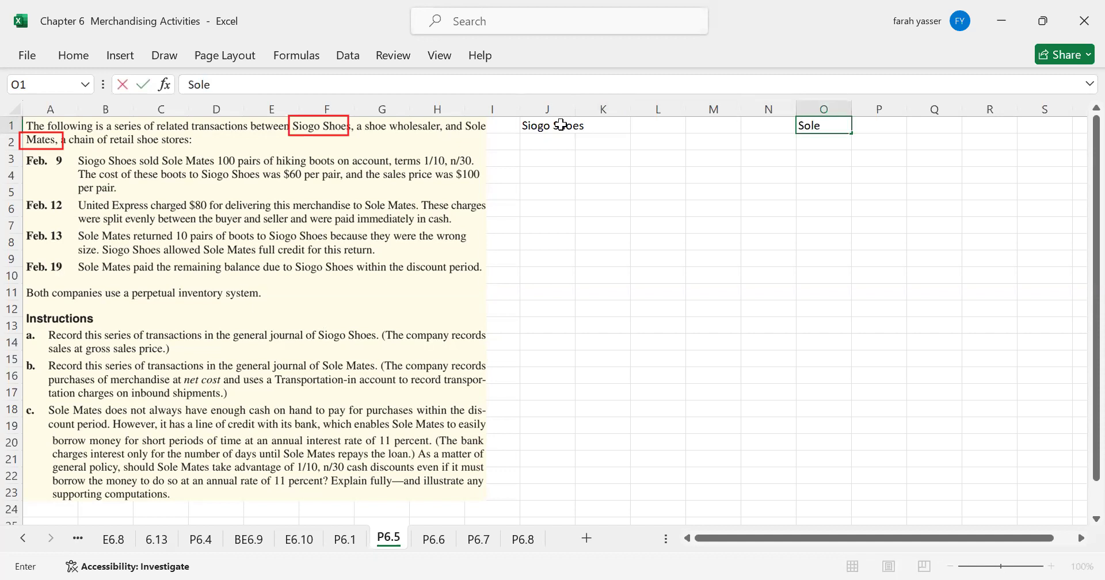
text( Mates)
text( ()
text(Purch)
key(BackSpace)
key(BackSpace)
key(BackSpace)
key(BackSpace)
key(BackSpace)
text(Buyer))
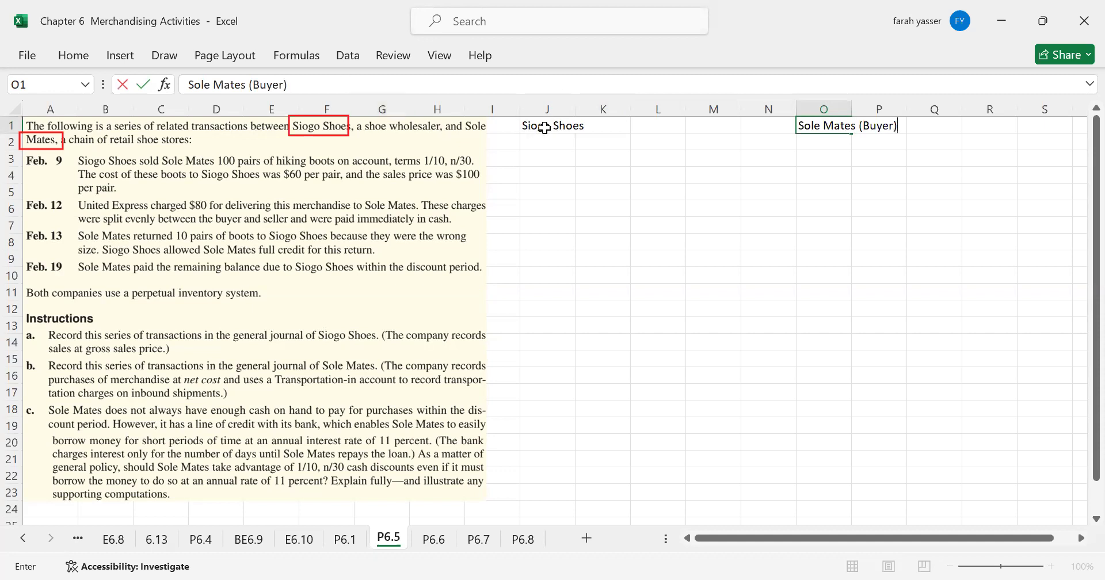
Extend the heading in J1 to read "Siogo Shoes (Seller)".
click(542, 132)
key(F2)
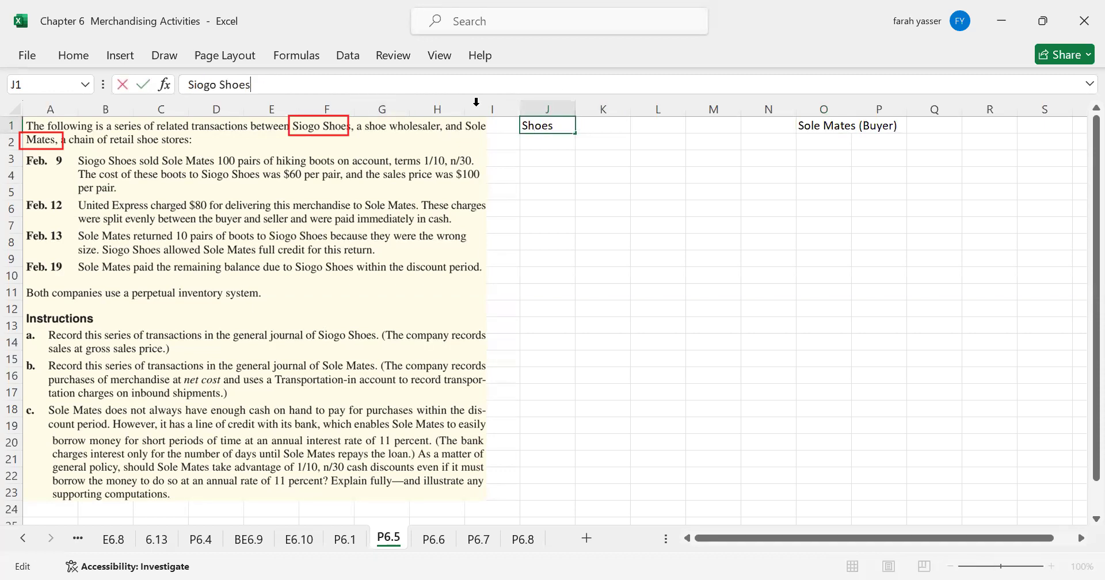
text((Seller))
key(Return)
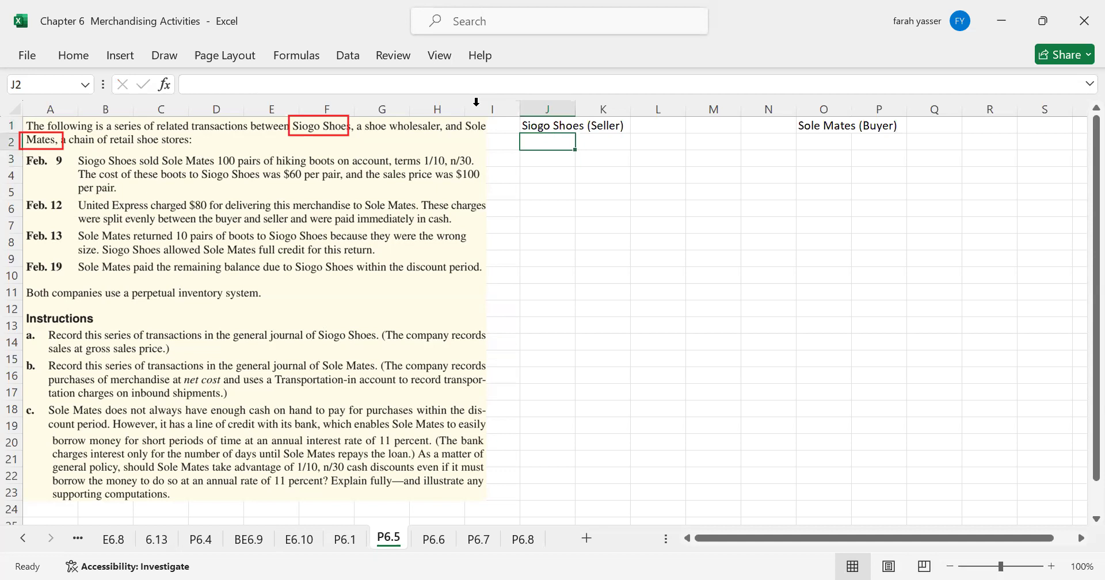
Enter the seller journal's column headings Date, Accounts Titles, Dr and Cr in J2:M2.
text(Date)
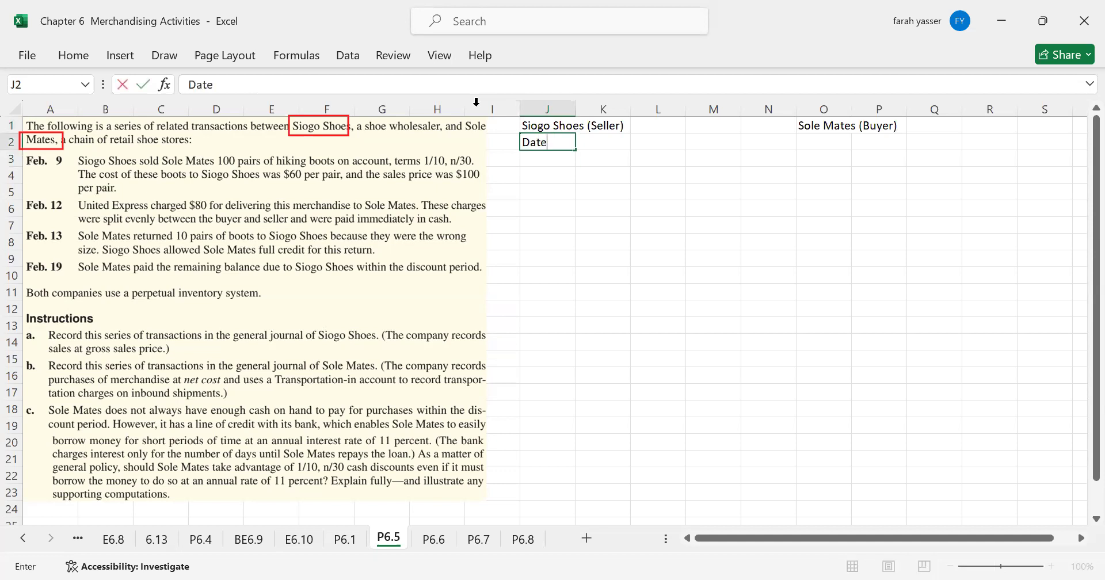
key(Tab)
text(Ac)
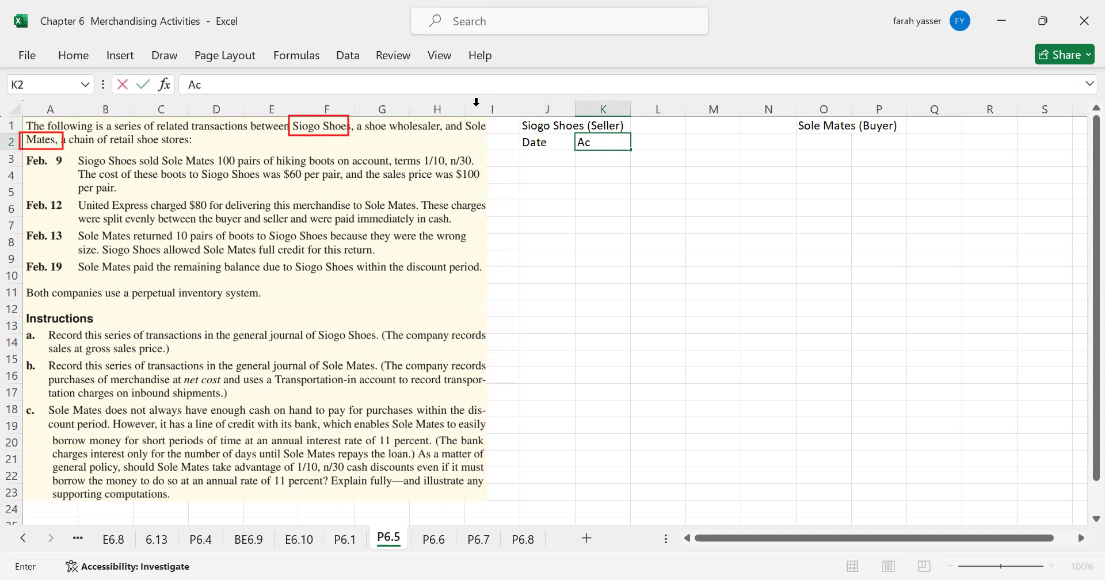
text(counts Titmes)
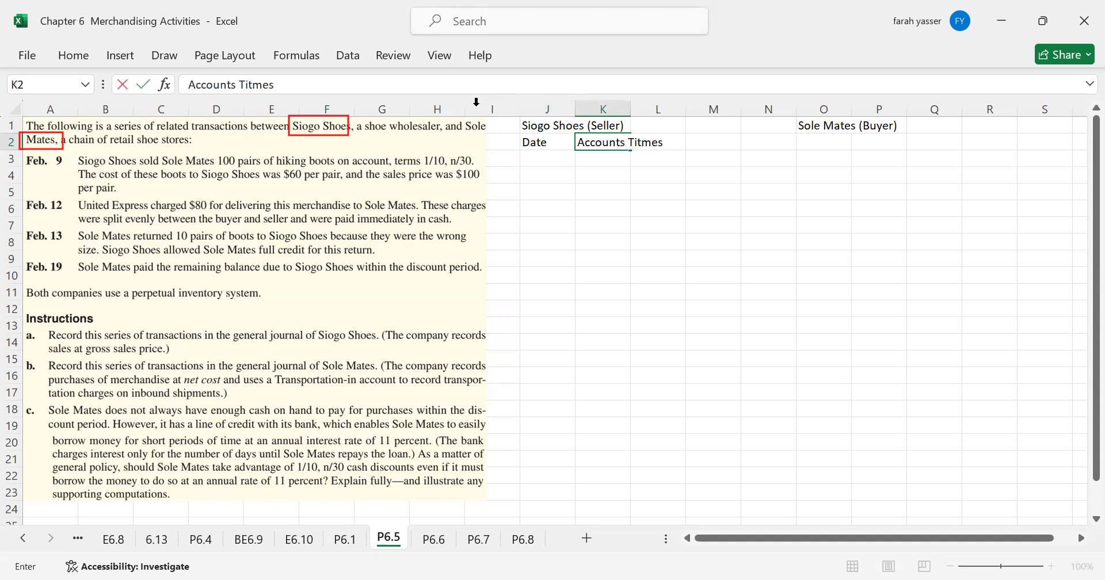
key(BackSpace)
key(BackSpace)
key(BackSpace)
key(BackSpace)
text(tles)
key(Tab)
text(Dr)
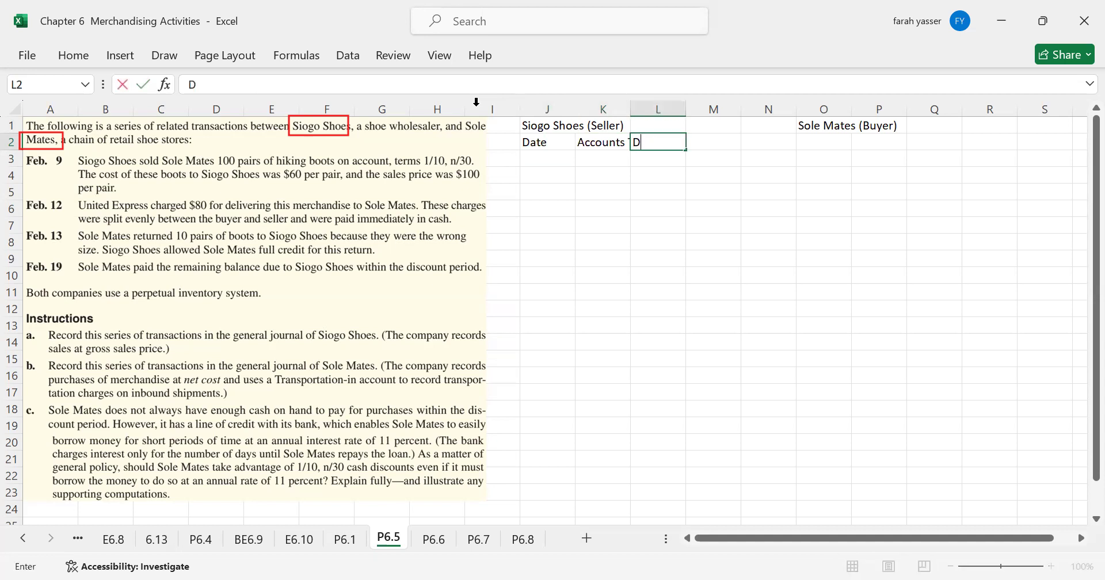
key(Tab)
text(Cr)
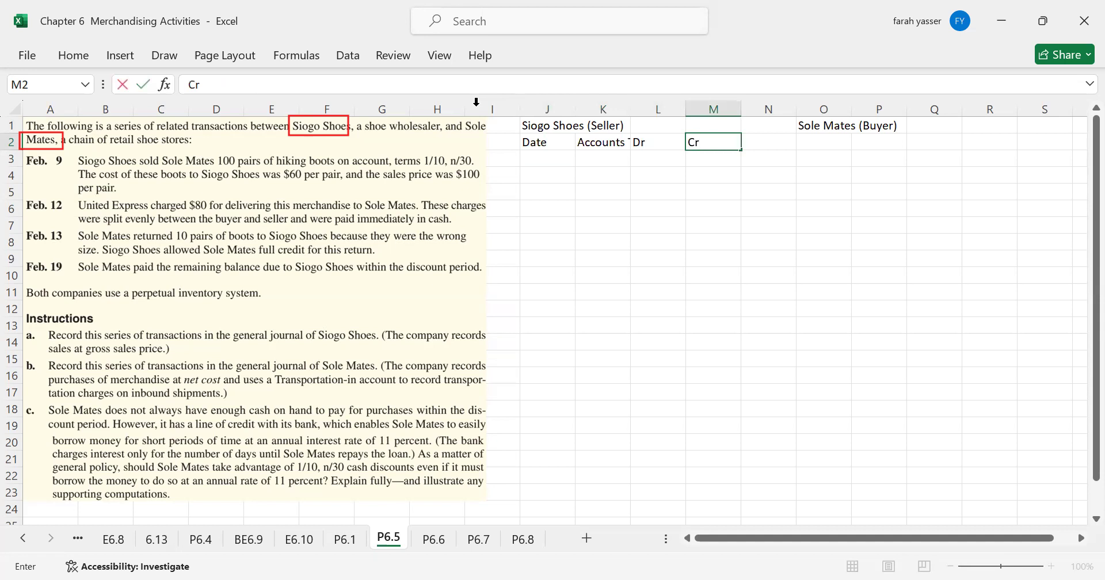
Enter the buyer journal's column headings Date, Accounts Ttiles, Dr and Cr in N2:Q2.
key(Tab)
key(Tab)
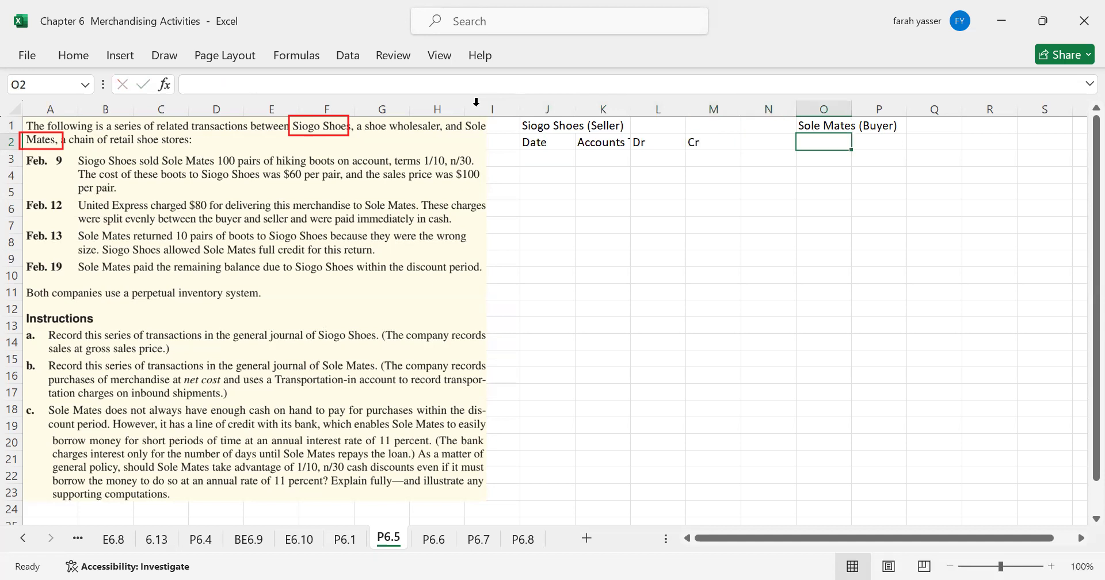
key(Left)
text(Date)
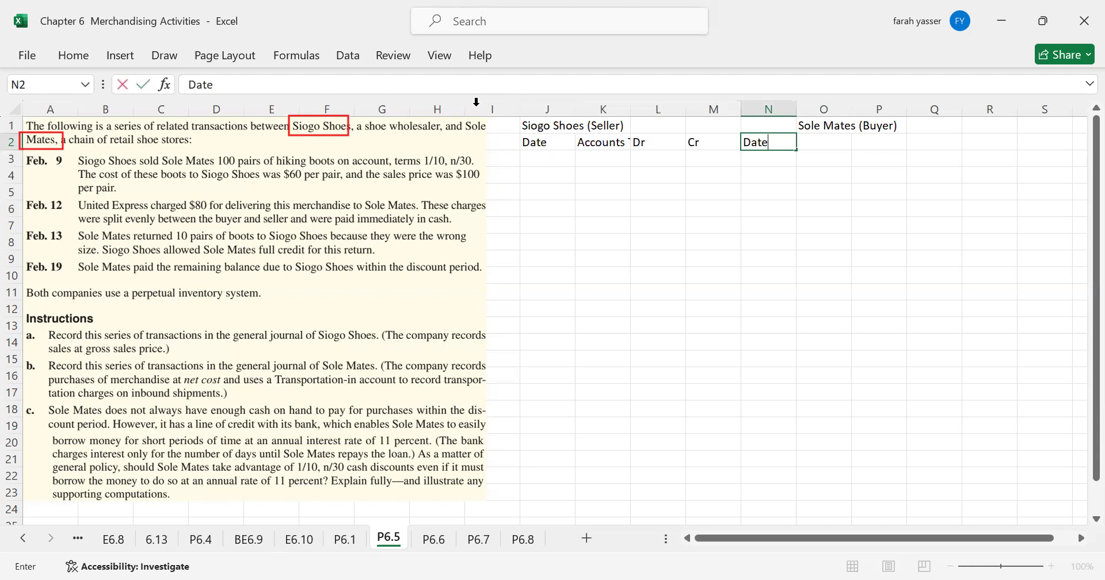
key(Tab)
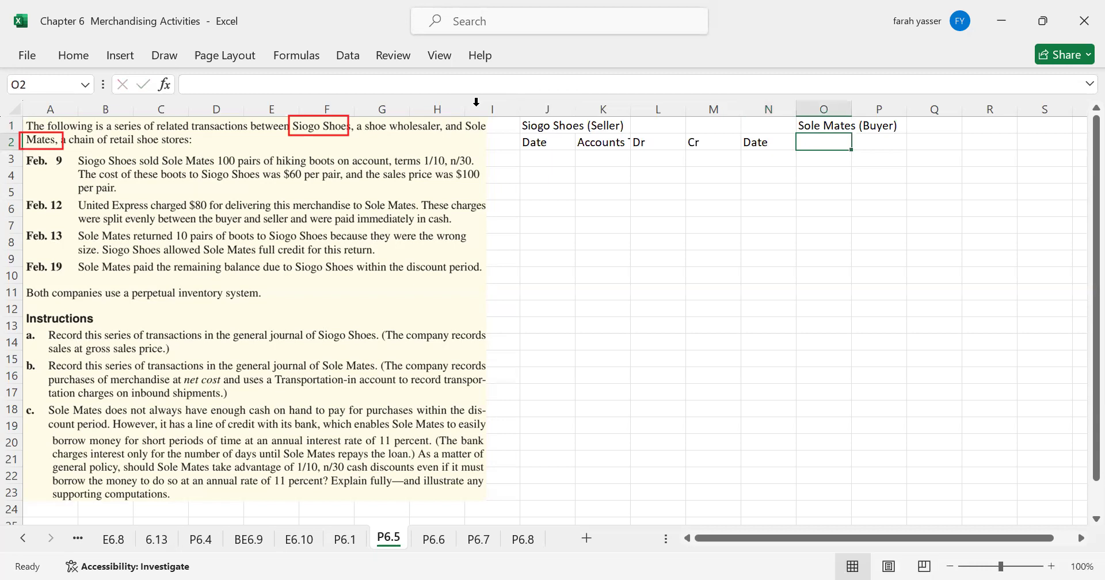
text(Accounts P)
key(BackSpace)
text(Ttiles)
key(Tab)
text(Dr)
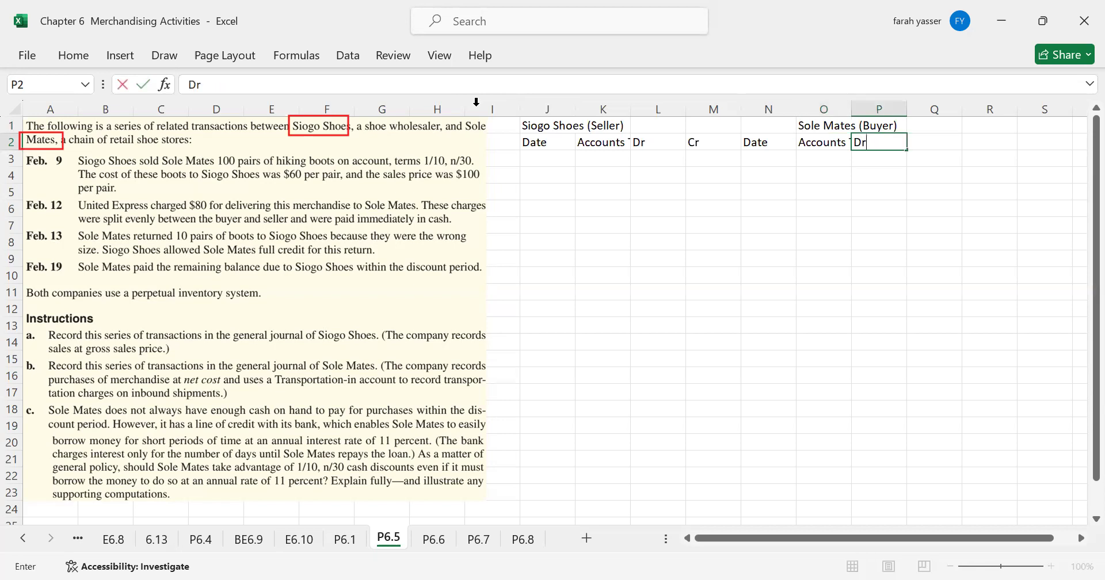
key(Tab)
text(Cr)
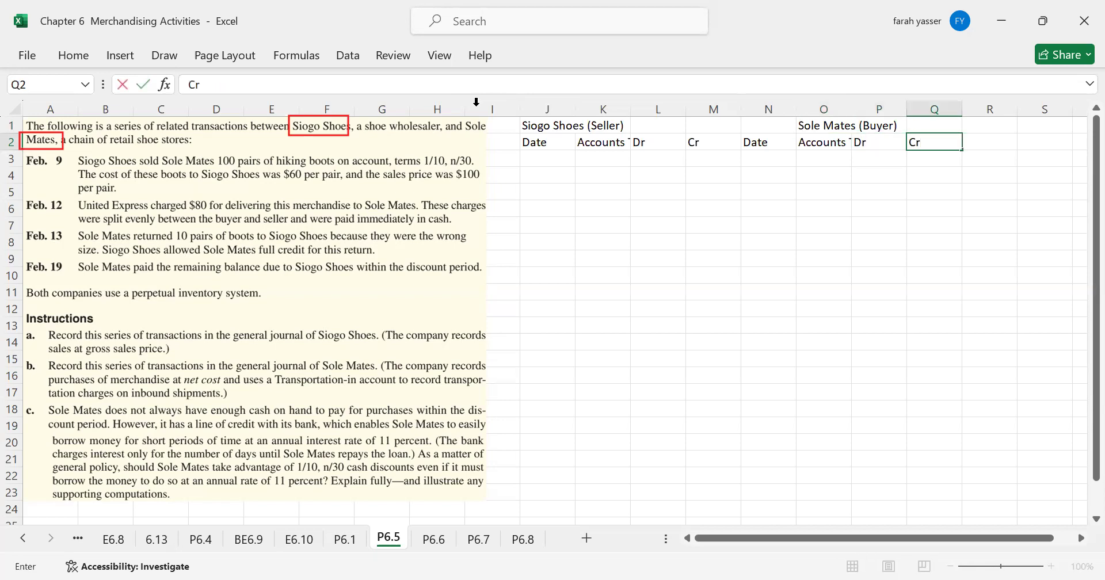
key(shift+Tab)
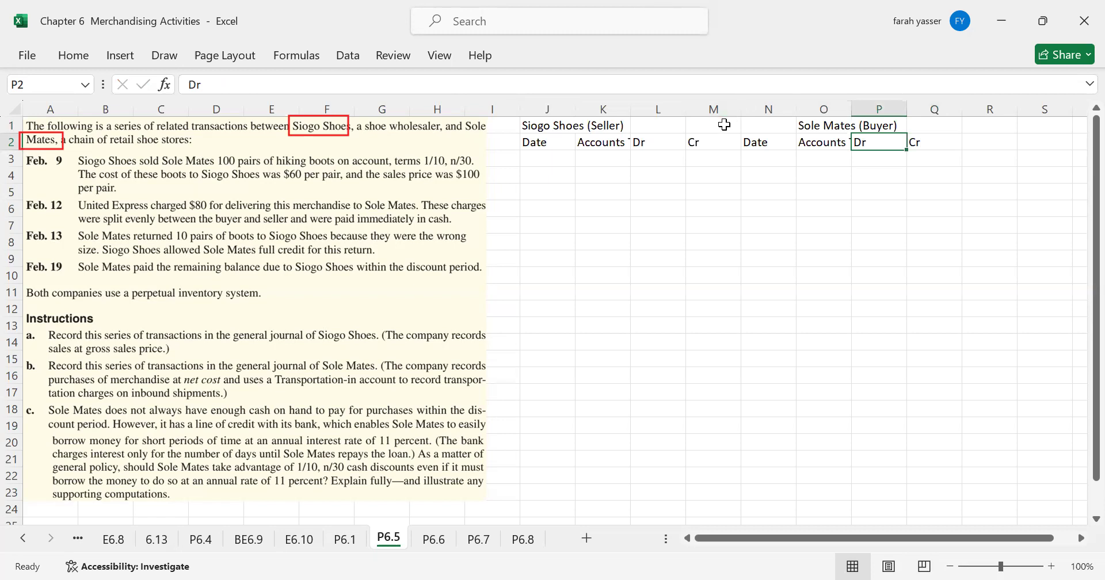
Fill the seller journal area J1:M24 with the lightest blue theme color.
drag(535, 123, 720, 506)
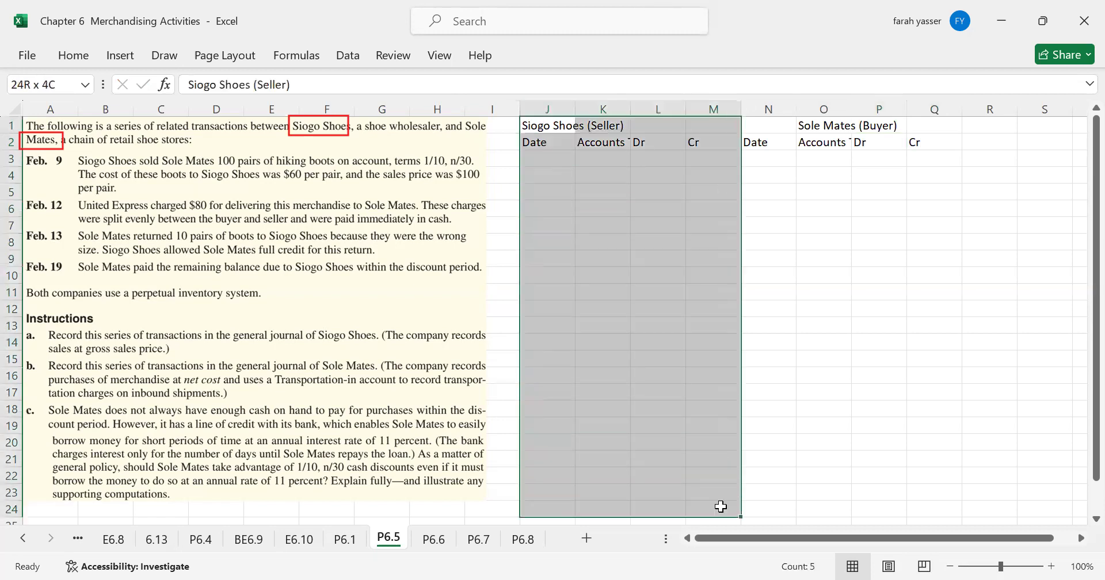
click(67, 57)
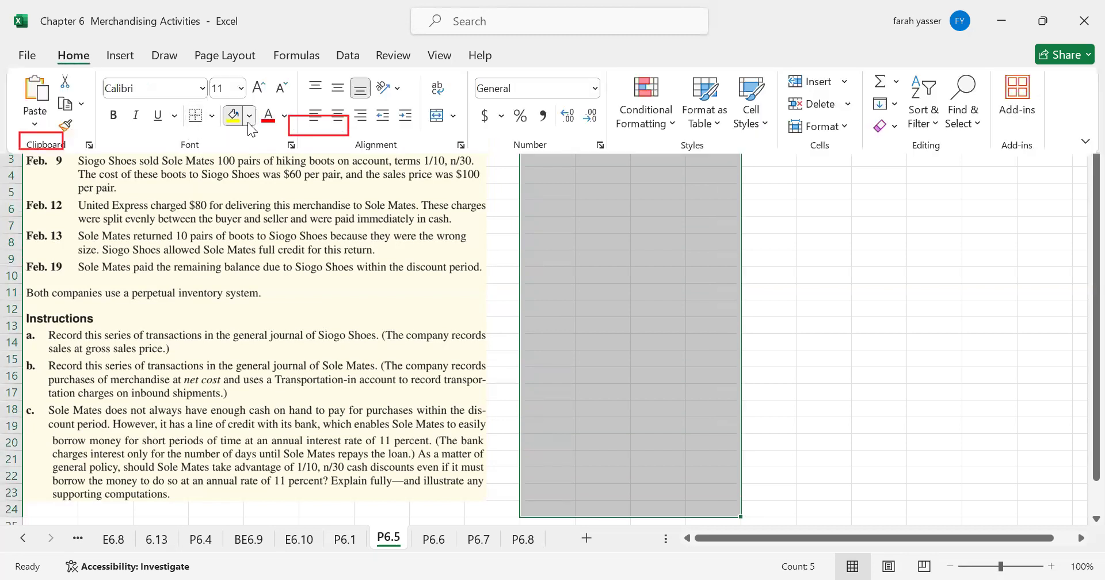
click(250, 122)
click(291, 180)
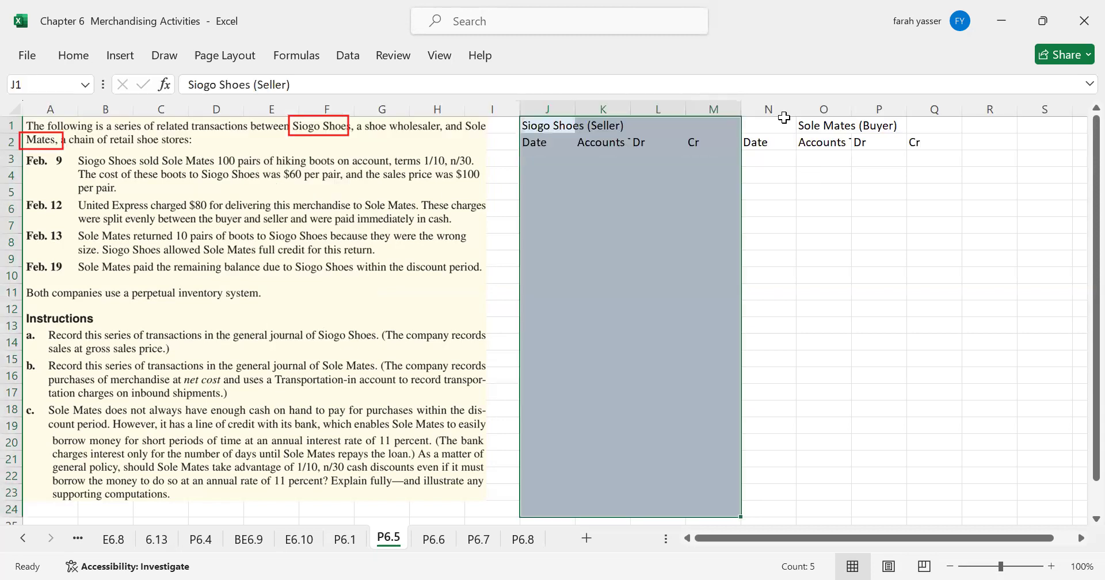
Fill the buyer journal area N1:Q24 with the lightest orange theme color.
drag(783, 123, 920, 514)
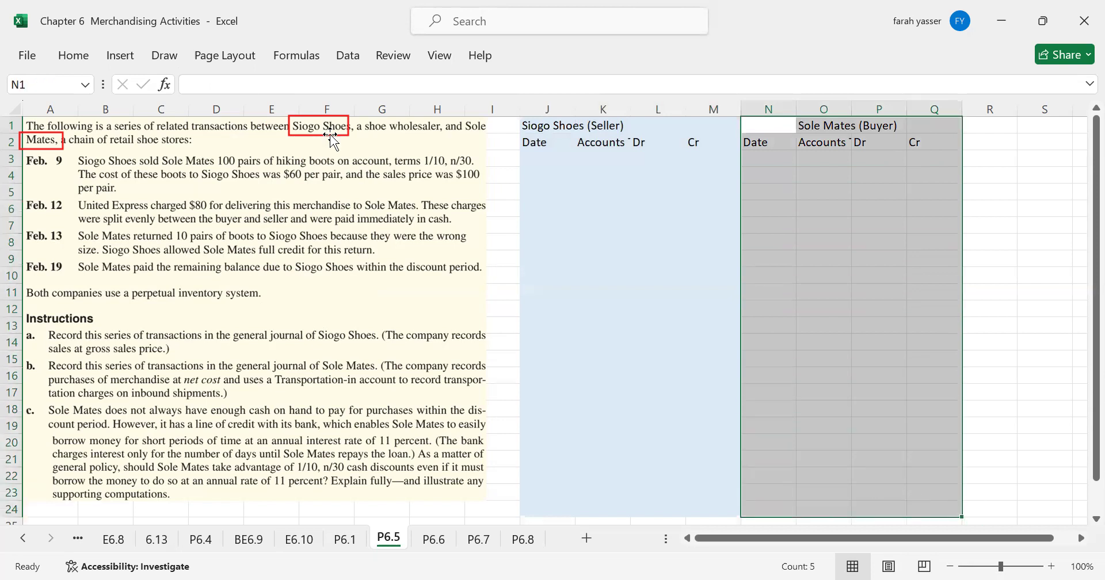
click(76, 60)
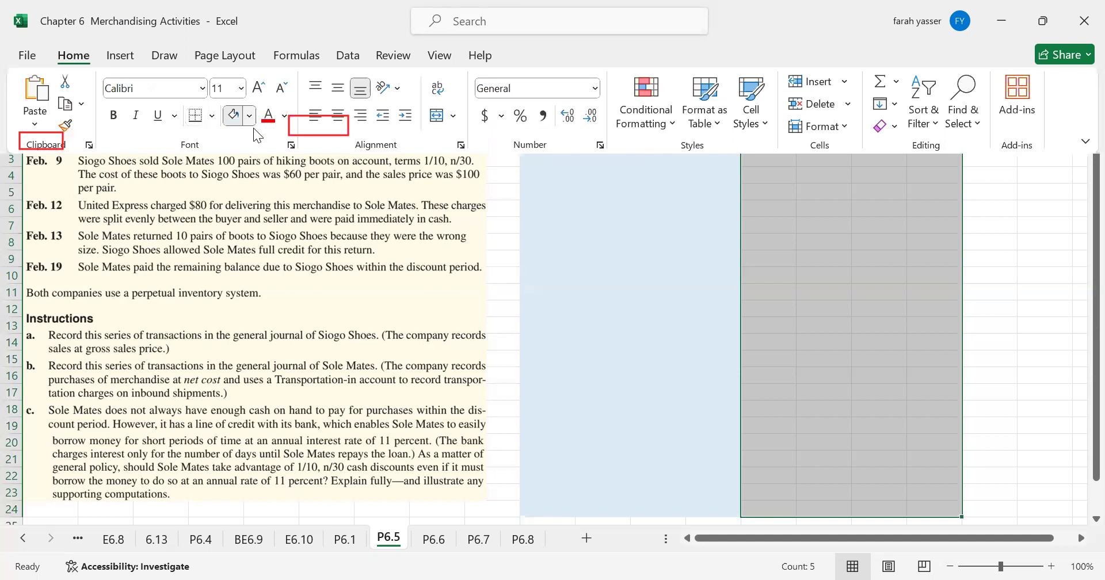
click(250, 120)
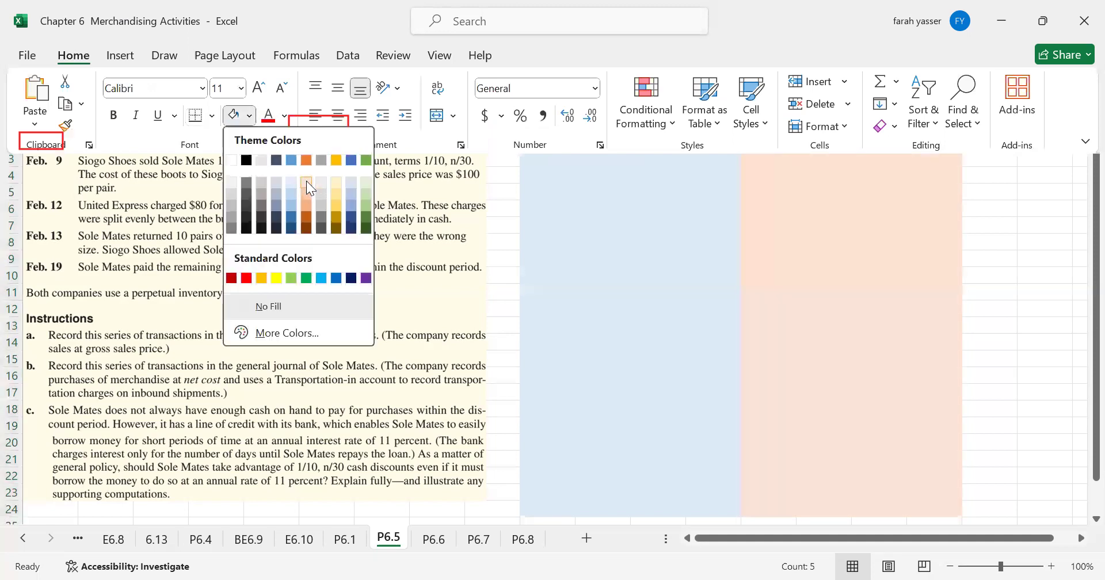
click(306, 181)
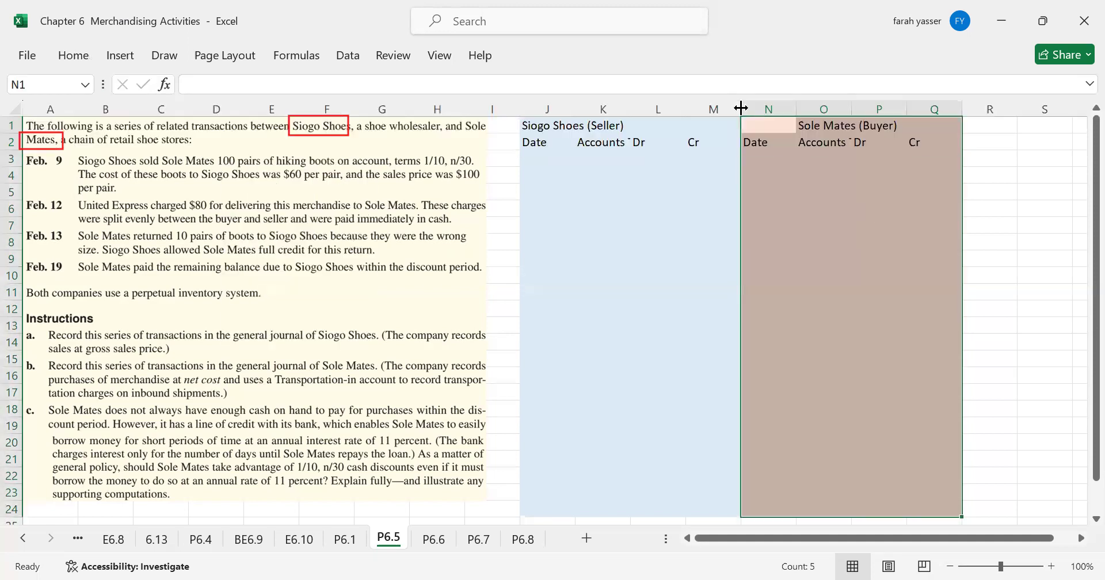
Auto-fit the widths of the two account title columns, K and O, to their contents.
double_click(629, 109)
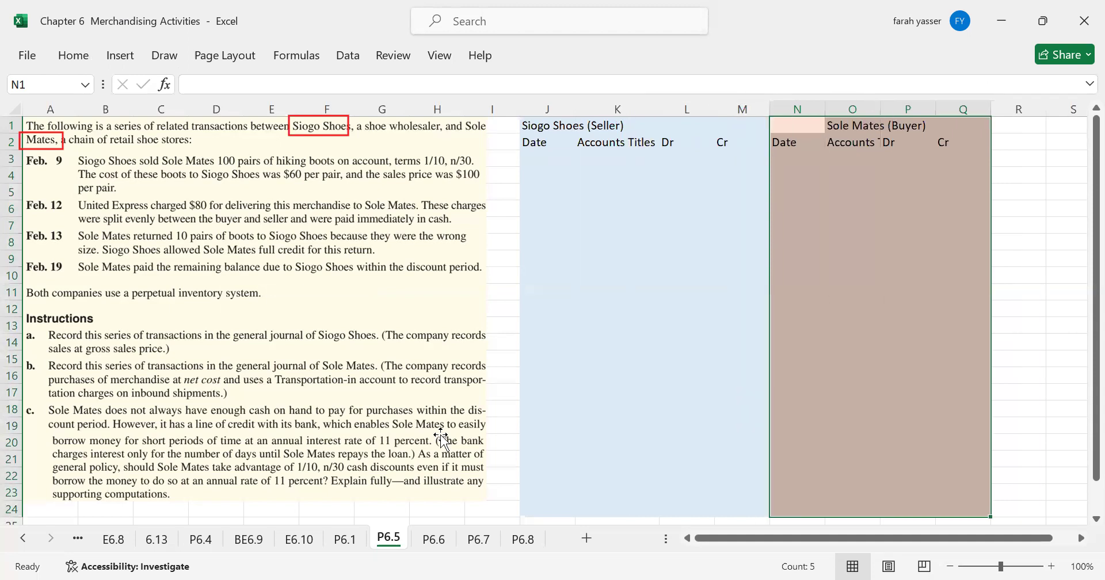
double_click(881, 109)
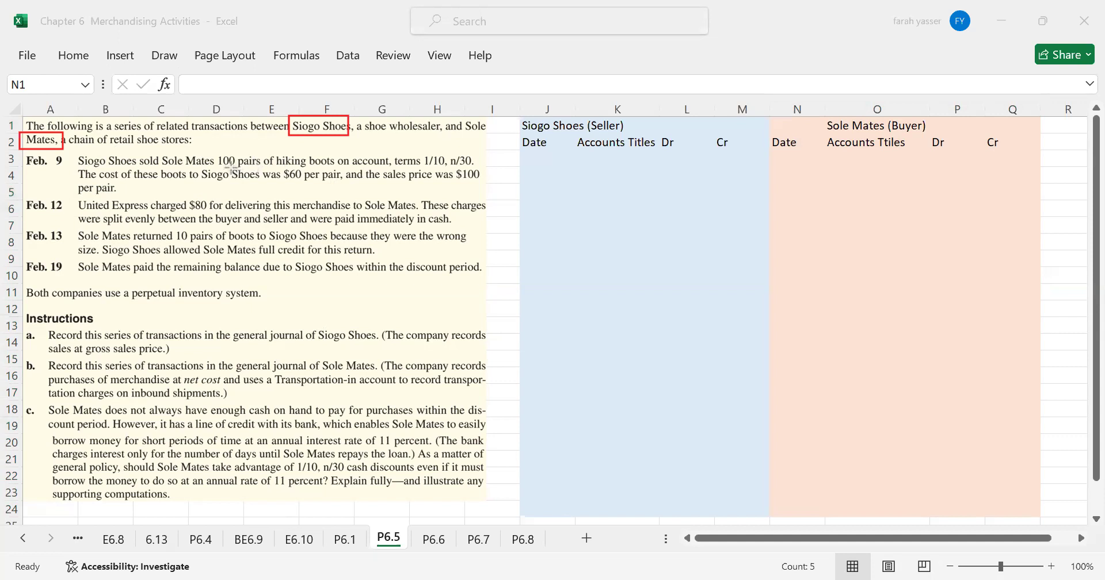
mouse_move(191, 151)
mouse_down()
mouse_move(238, 172)
mouse_move(270, 170)
mouse_up()
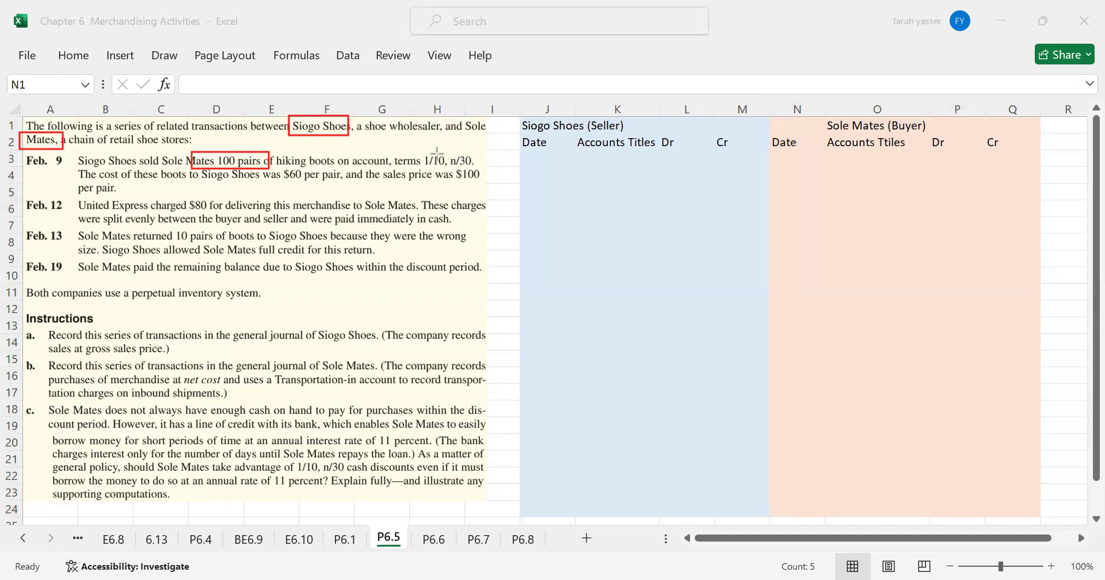
drag(410, 155, 482, 167)
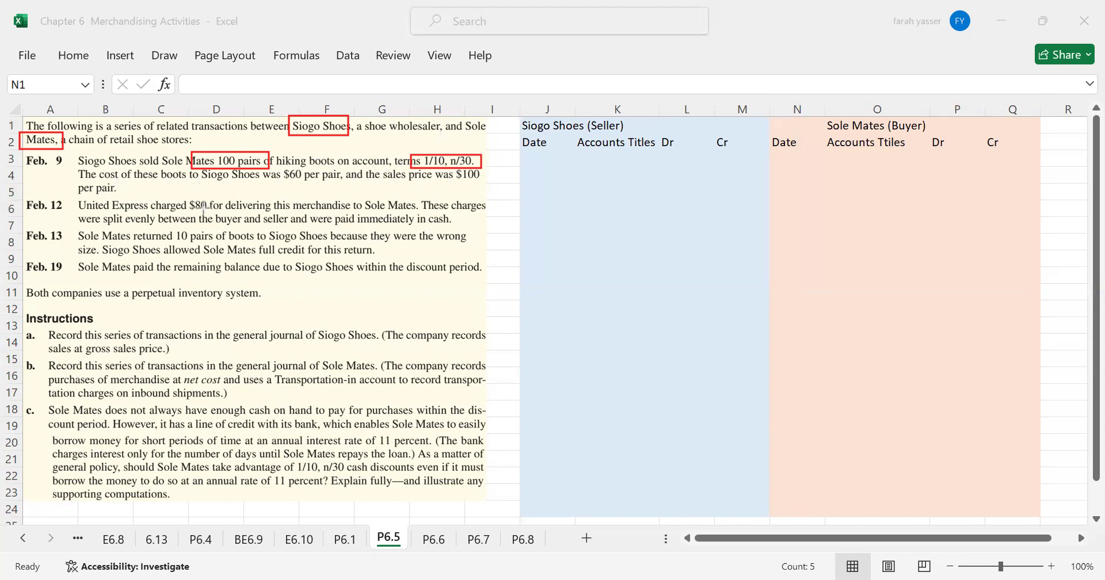
mouse_move(17, 284)
mouse_down()
mouse_move(58, 298)
mouse_move(276, 310)
mouse_up()
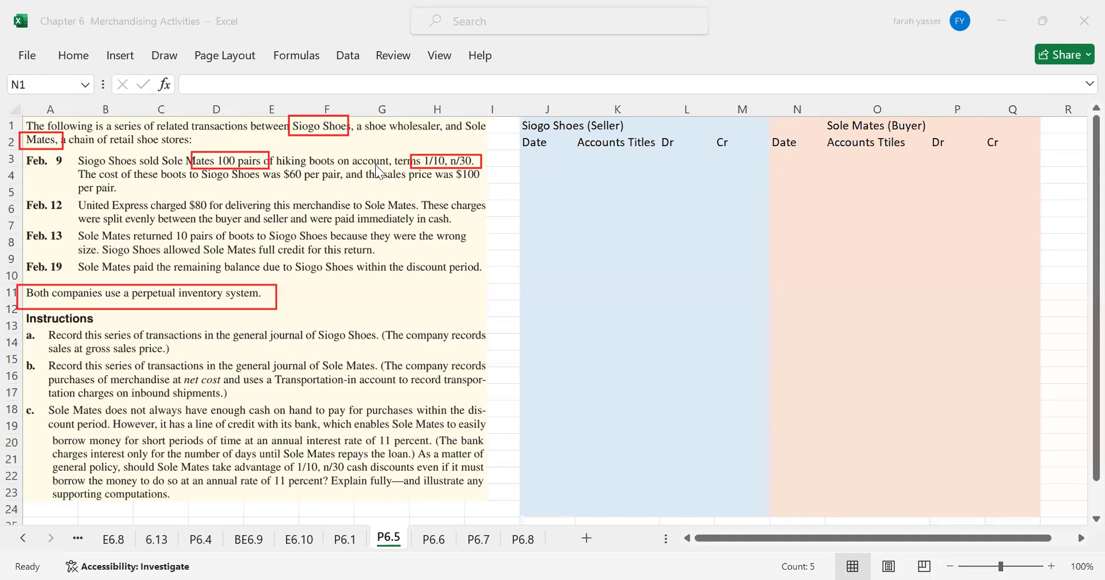
Start the seller journal's sale entry with the date Feb 9 in J3 and the debit account Accounts Receivables in K3.
click(540, 162)
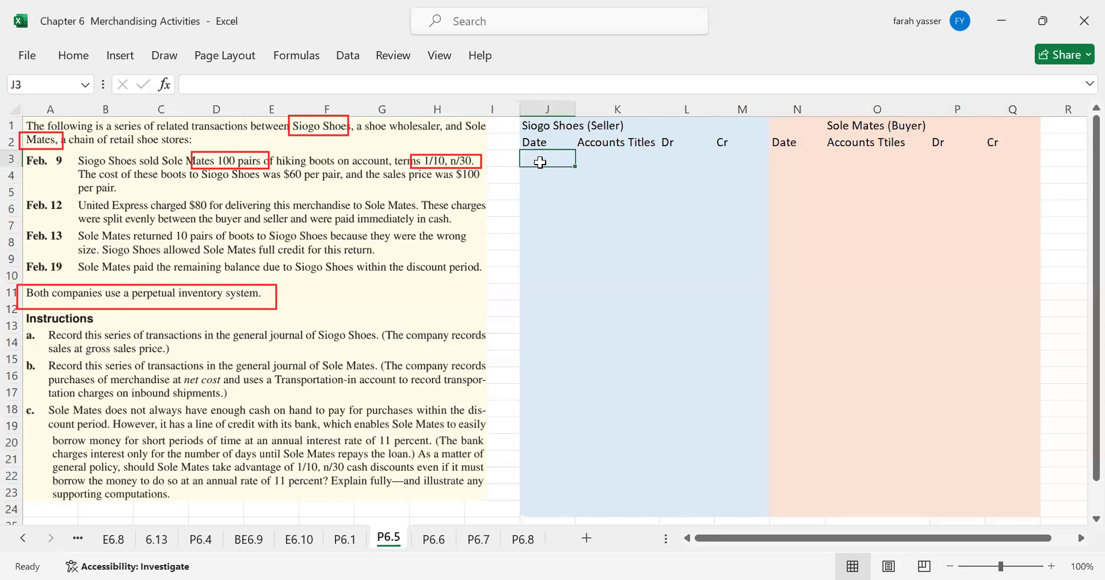
text(Feb 9)
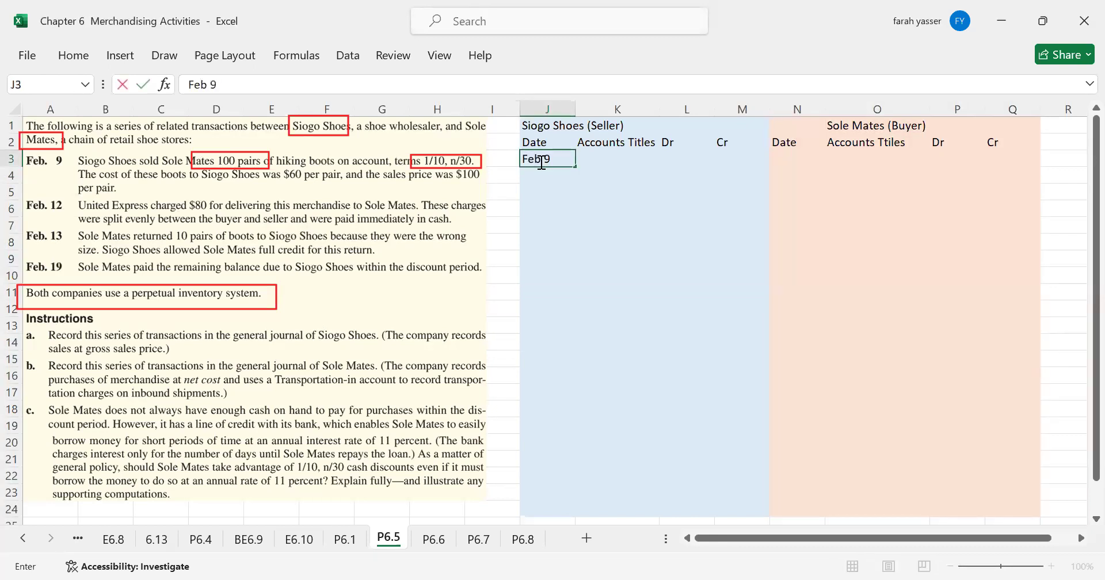
key(Return)
key(Up)
key(Right)
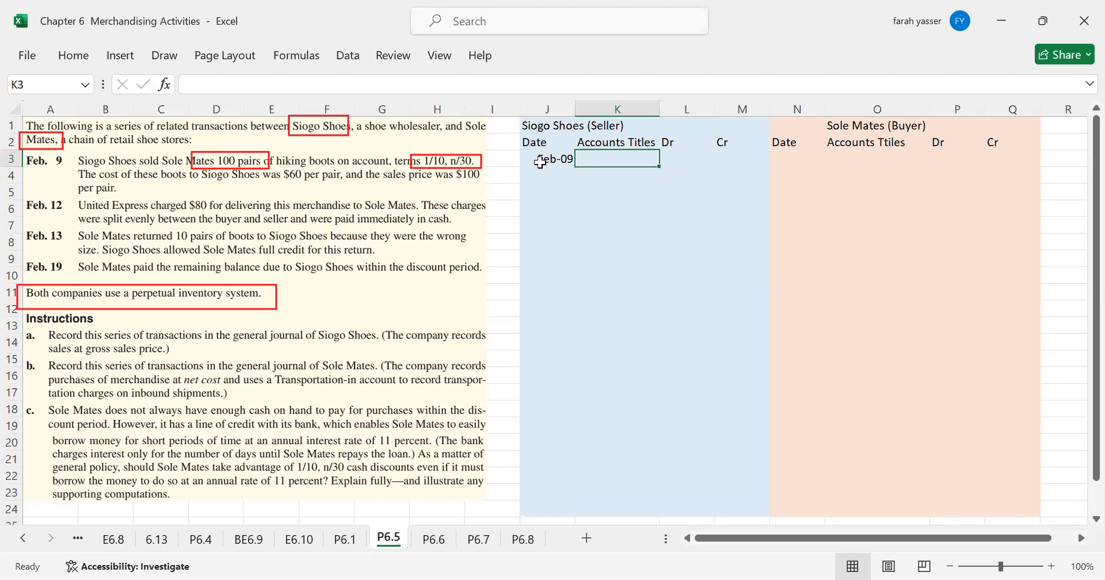
text(Accounts Re)
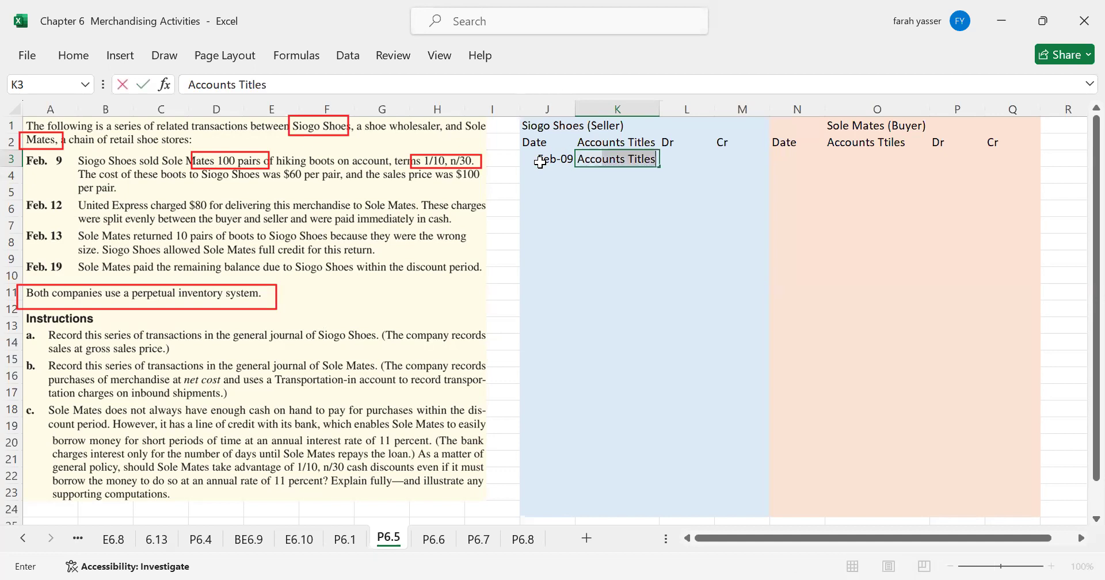
text(ceivables)
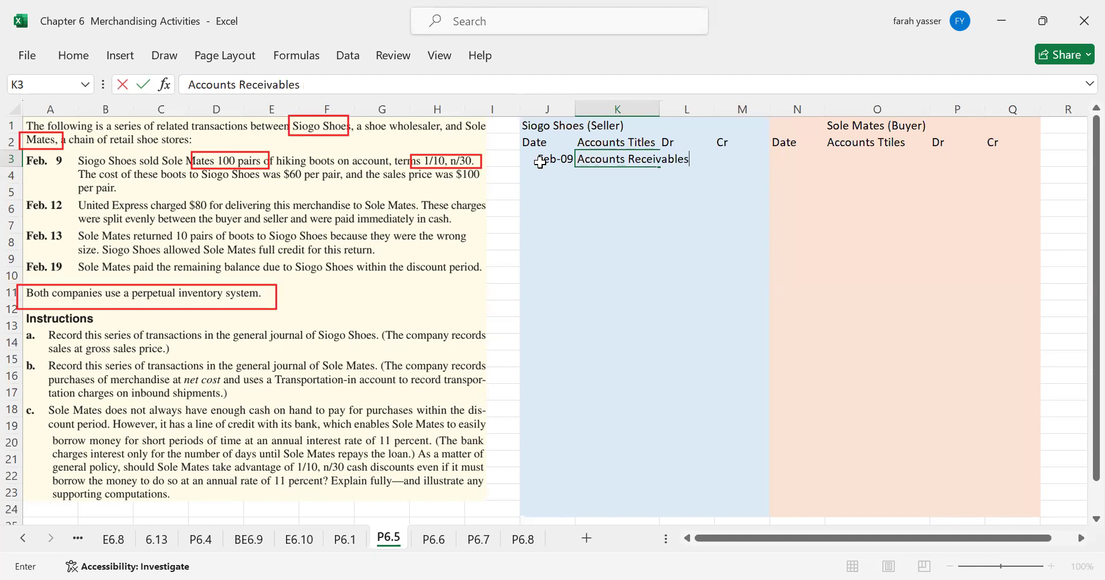
key(Return)
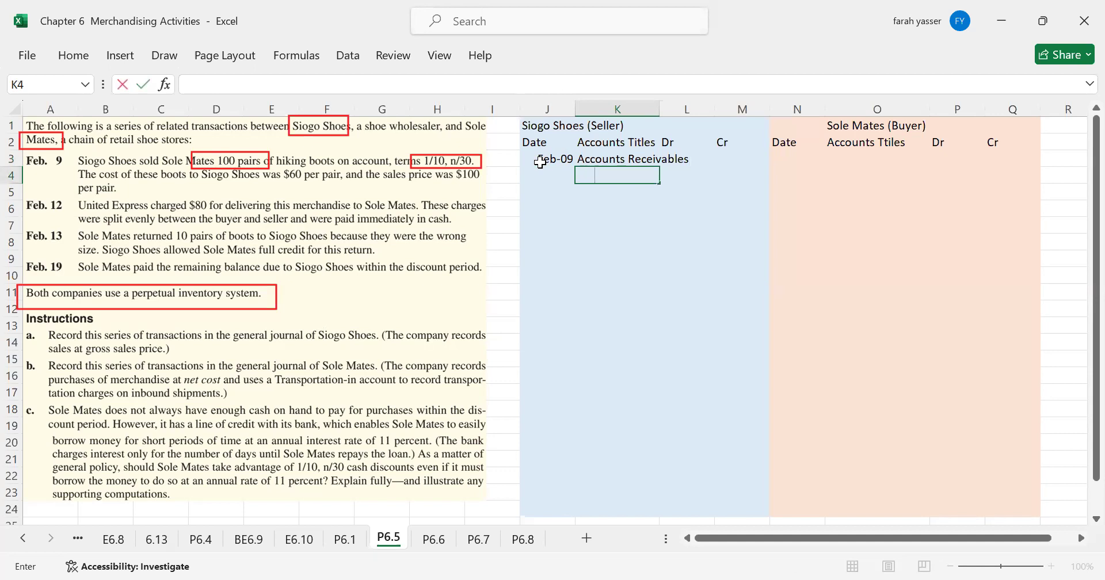
Enter the indented credit account Sales (100 units @ $100) in K4 and auto-fit column K to its contents.
text(Sales (100 units @)
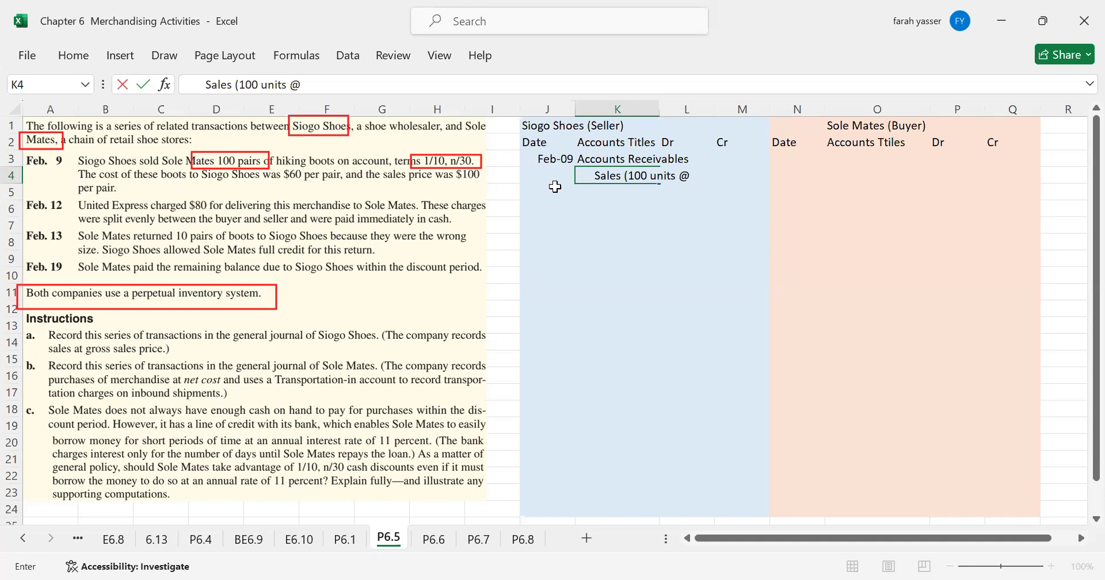
text(100))
click(696, 175)
text($)
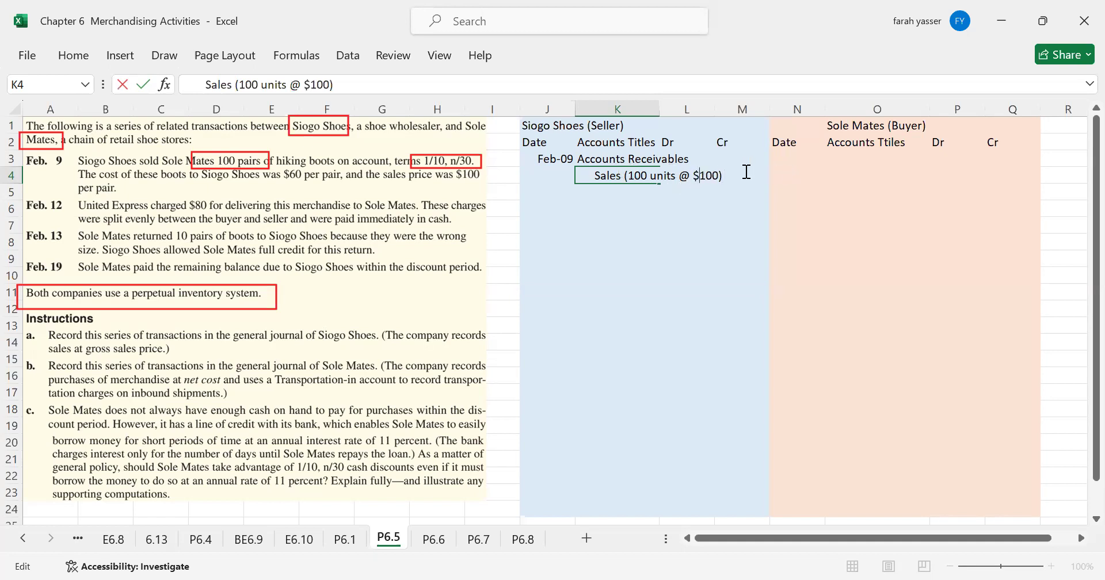
click(656, 109)
double_click(657, 109)
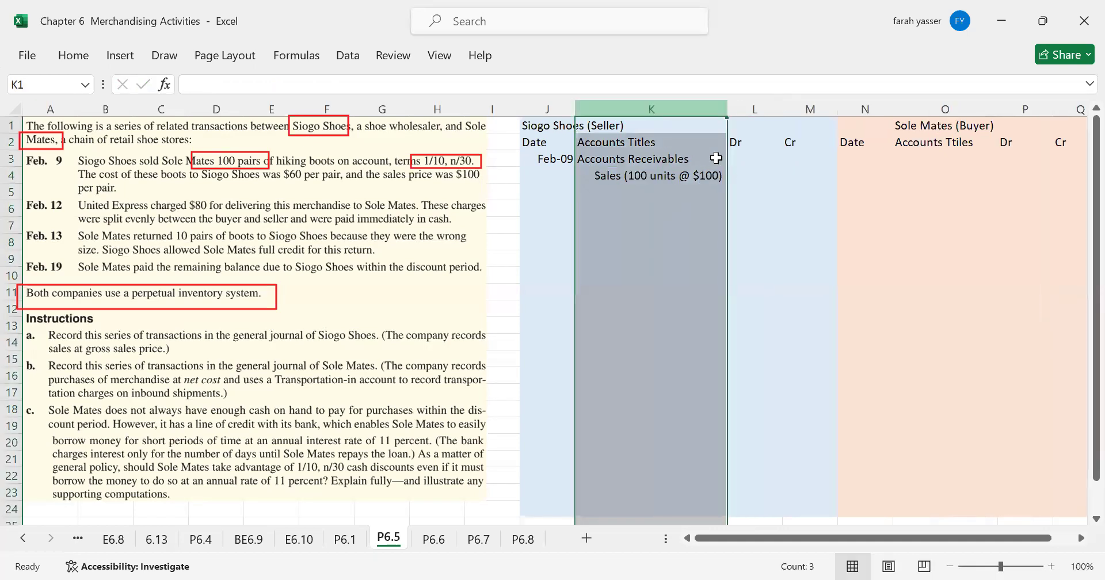
Record the sale amounts in the seller journal: 10,000 debit in L3 and 10,000 credit in M4.
click(745, 161)
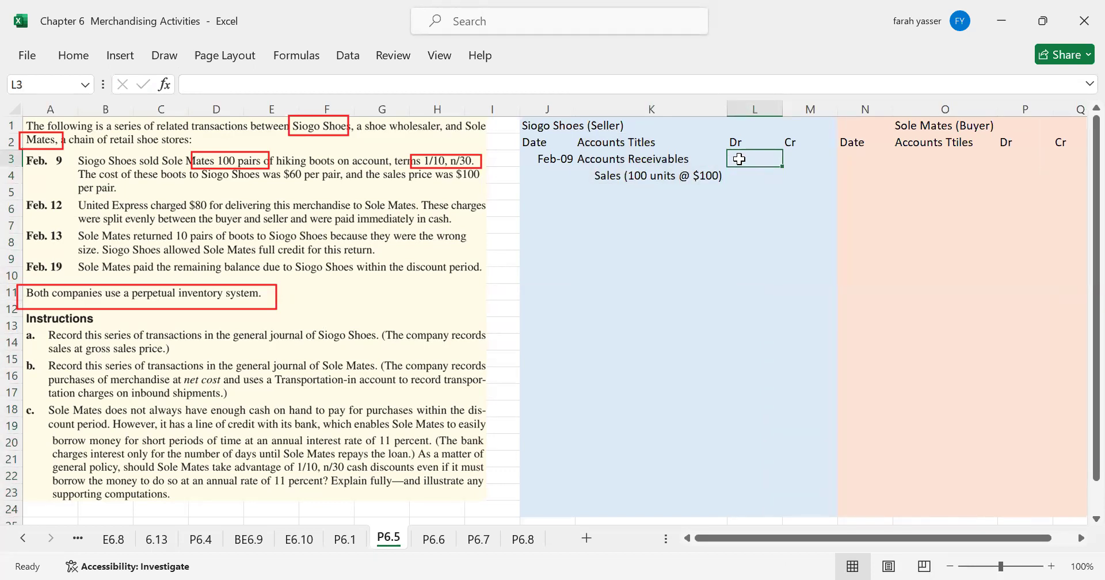
text(10,000)
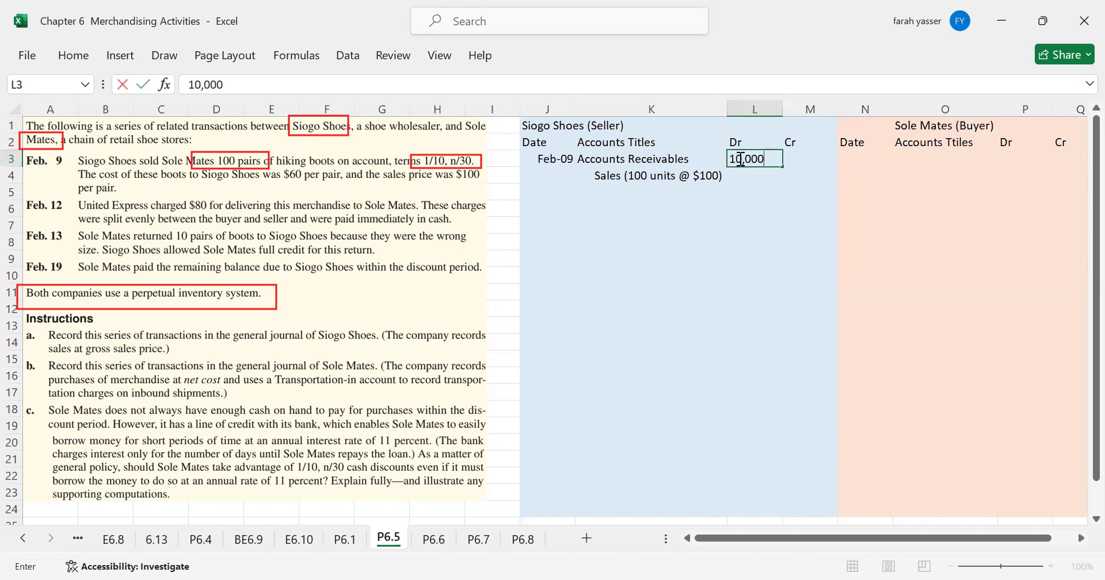
key(Return)
key(Right)
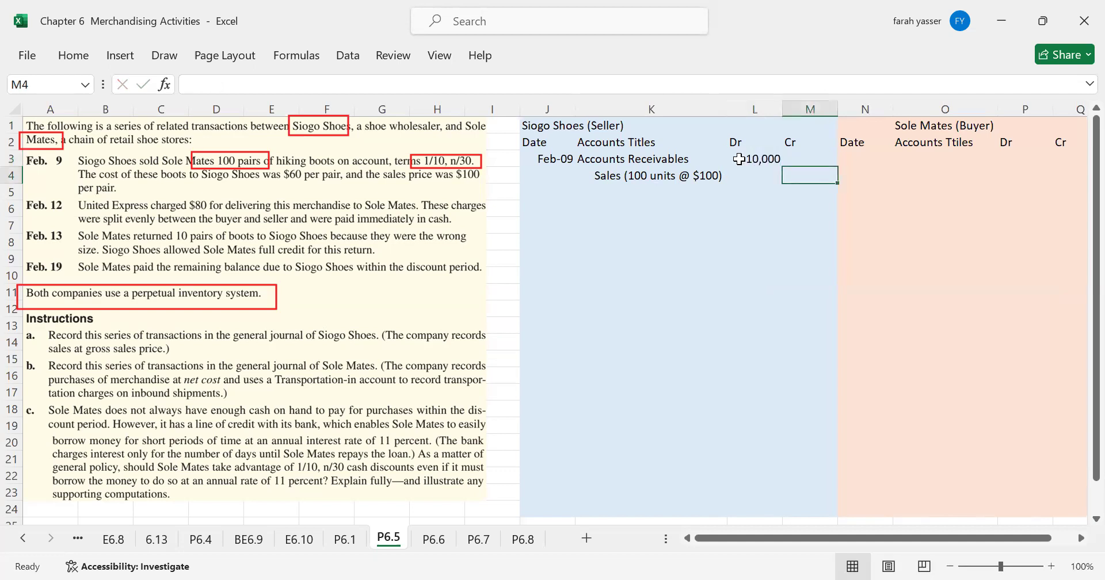
text(10,000)
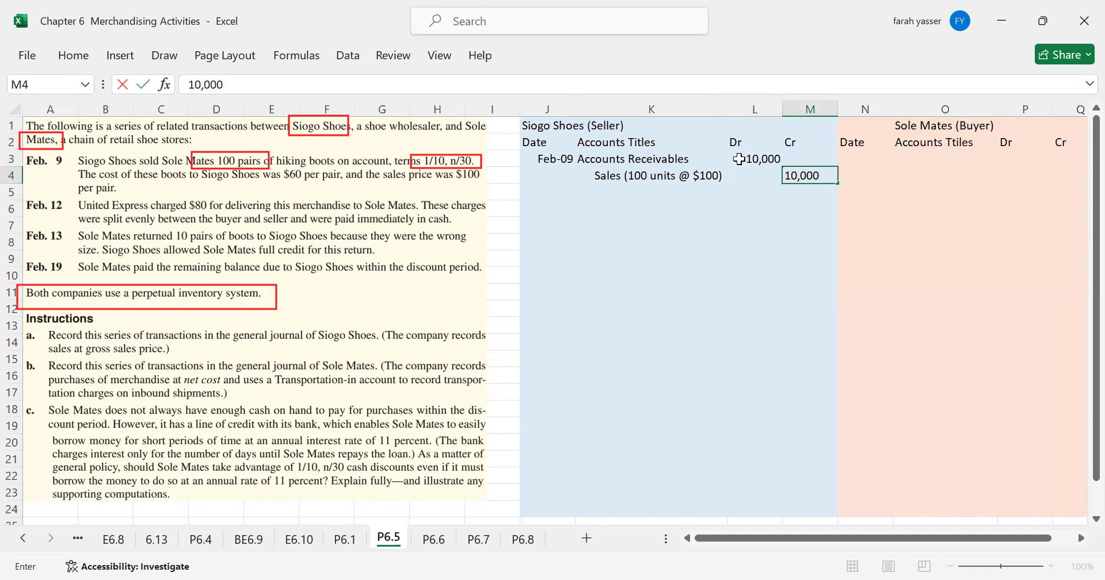
key(Return)
key(Left)
key(Left)
text(------------------------------)
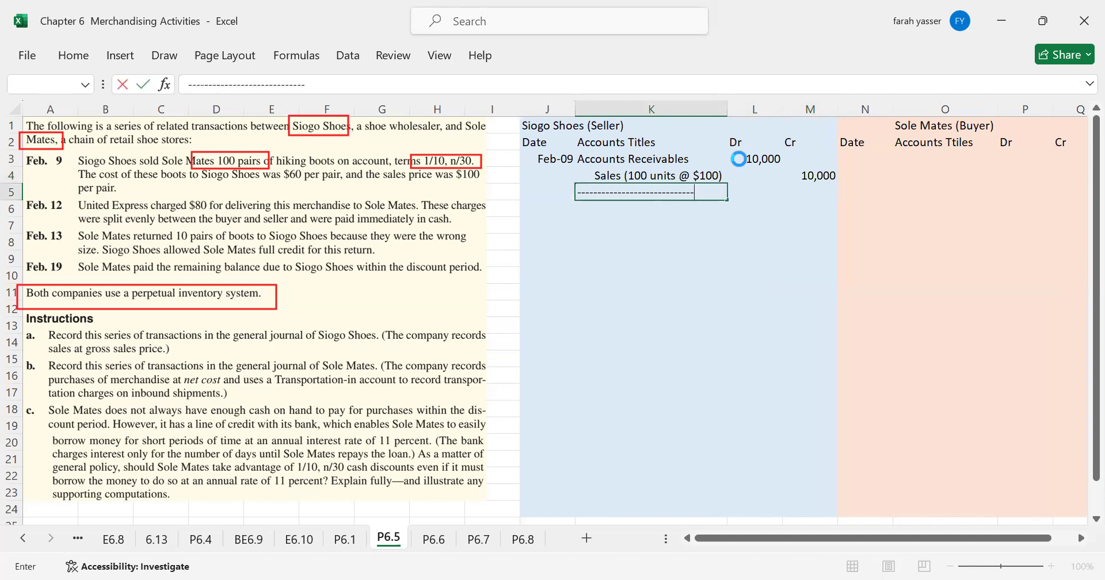
key(Return)
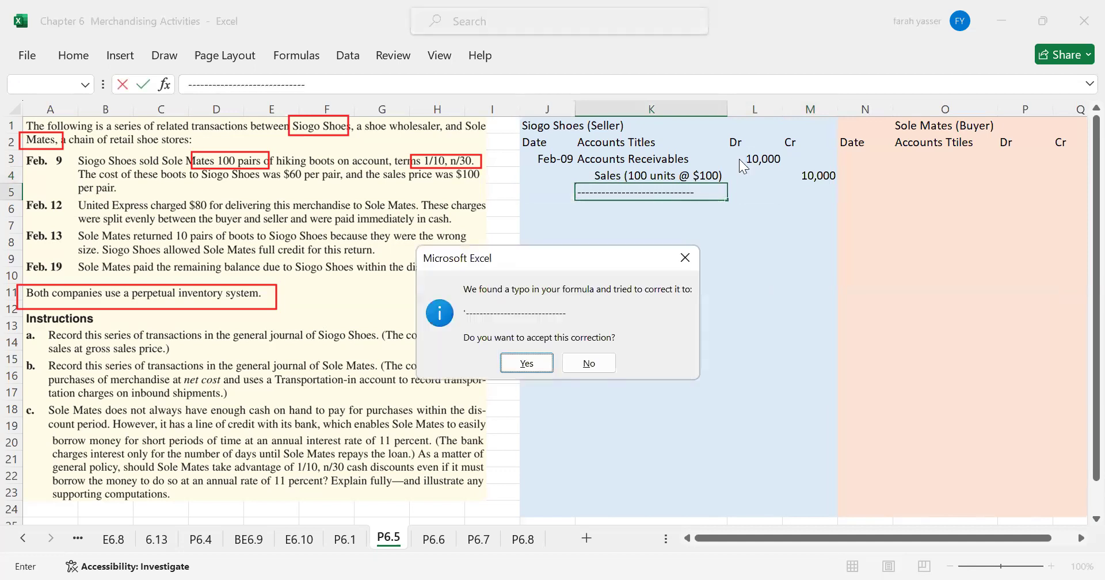
click(600, 363)
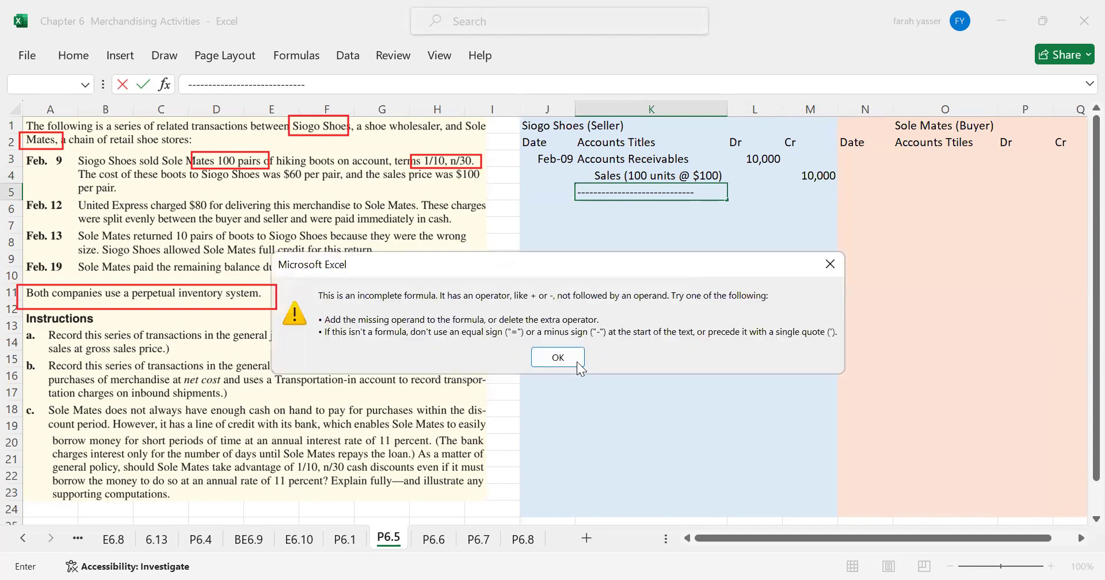
click(547, 357)
click(729, 306)
key(Return)
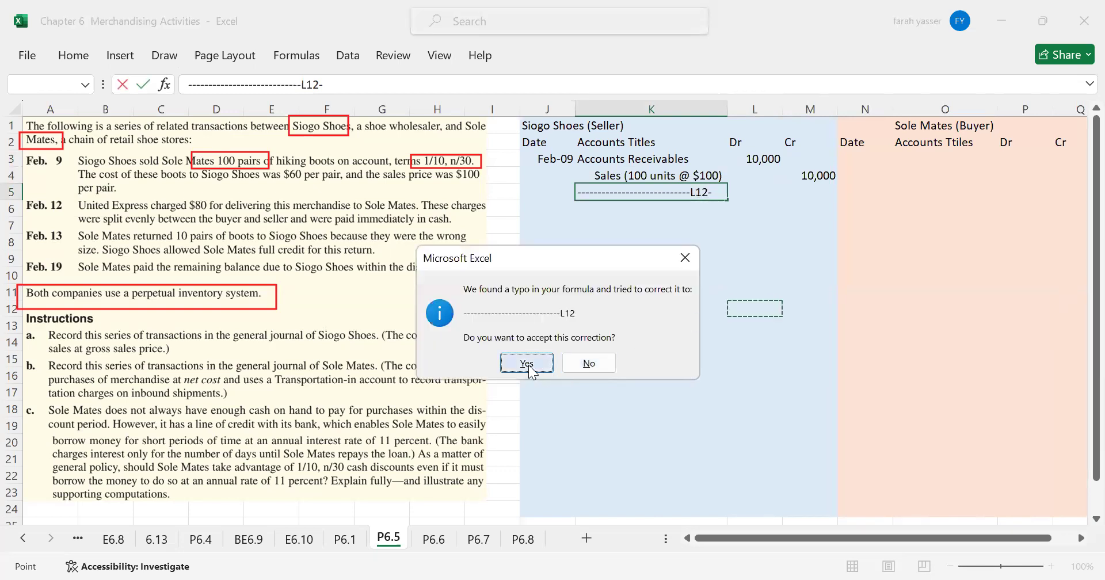
click(529, 365)
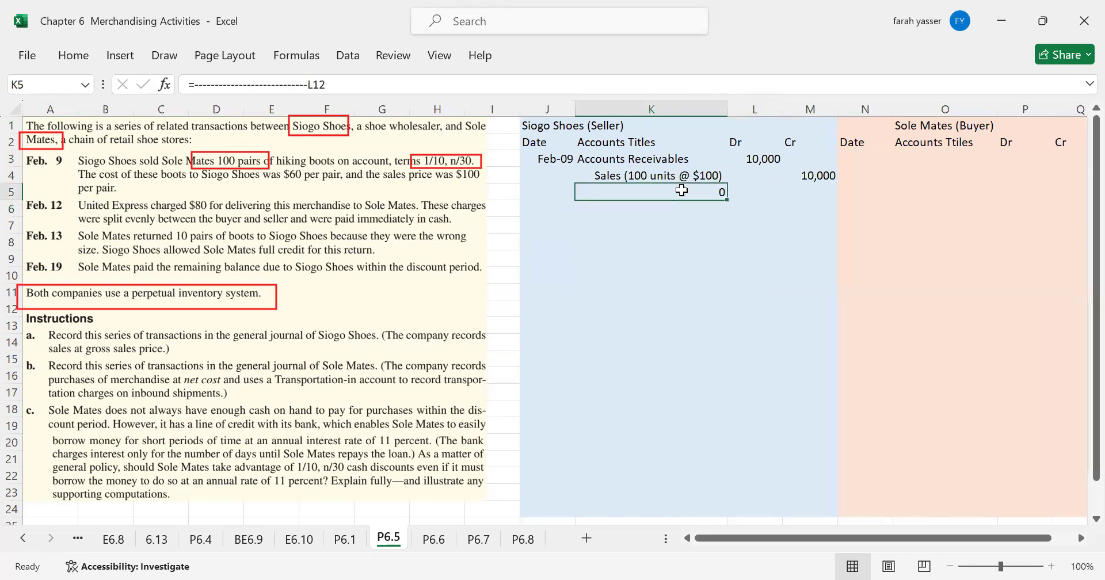
Enter a dashed separator line in K5 below the sale entry, accepting the proposed correction to text.
text(---------------------------------------)
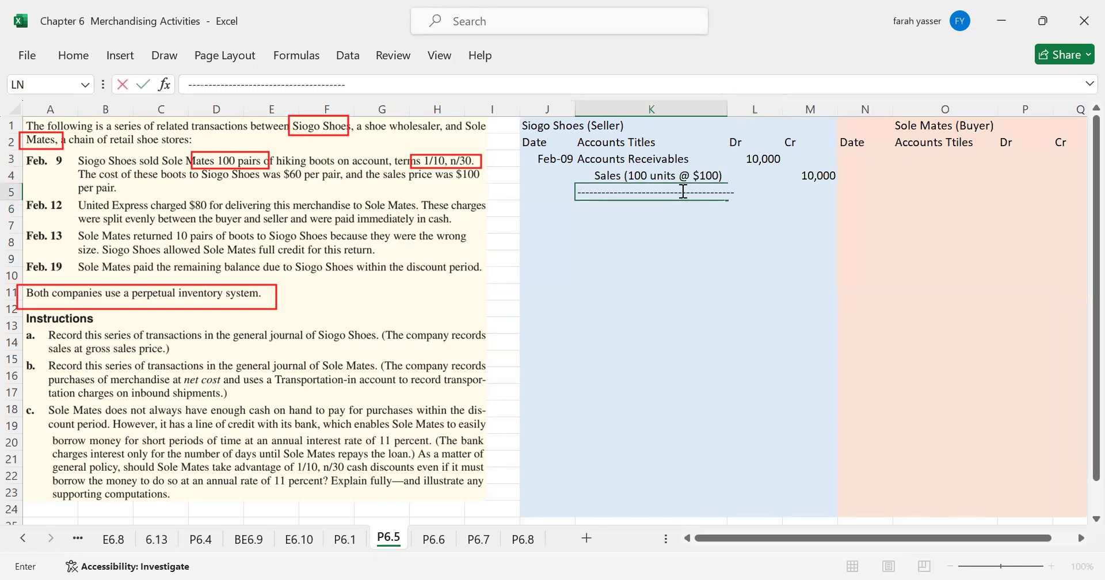
key(Return)
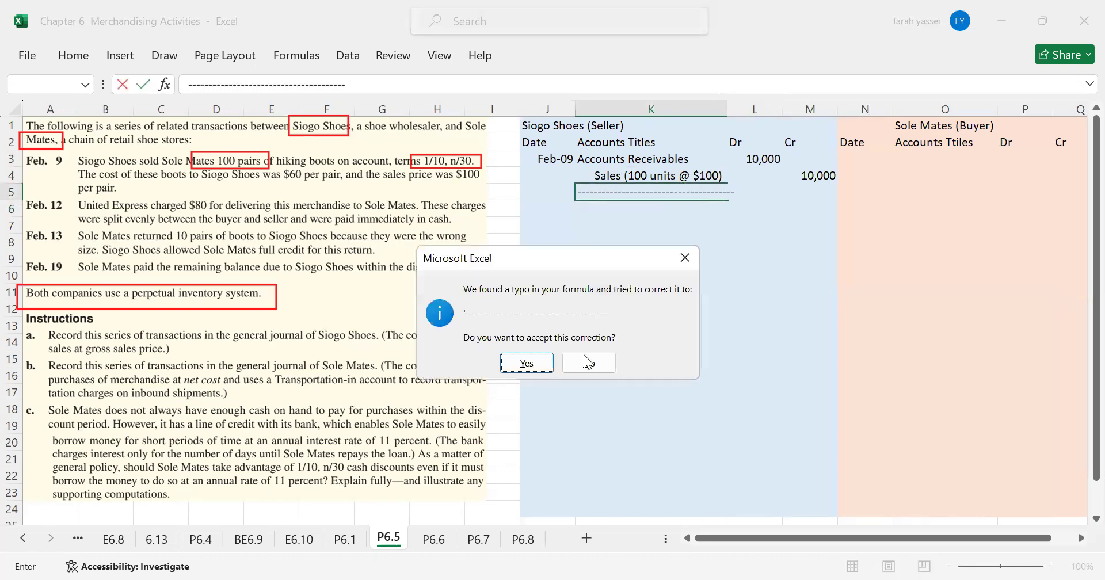
click(526, 363)
click(878, 160)
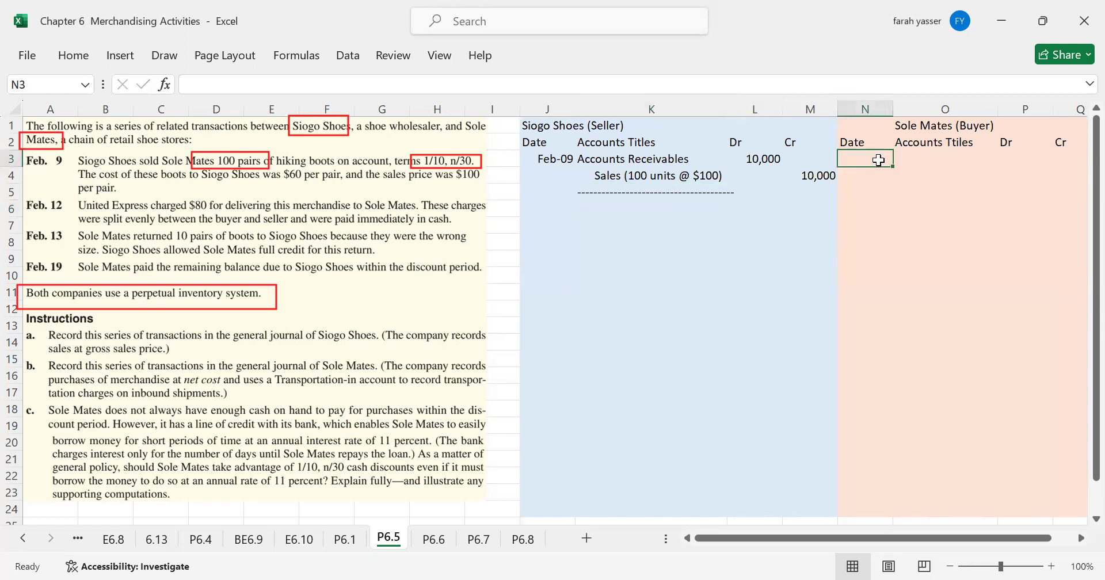
Start the seller's cost entry with the date Feb 9 in J6 and the debit account Cost of Goods Sold in K6.
click(660, 202)
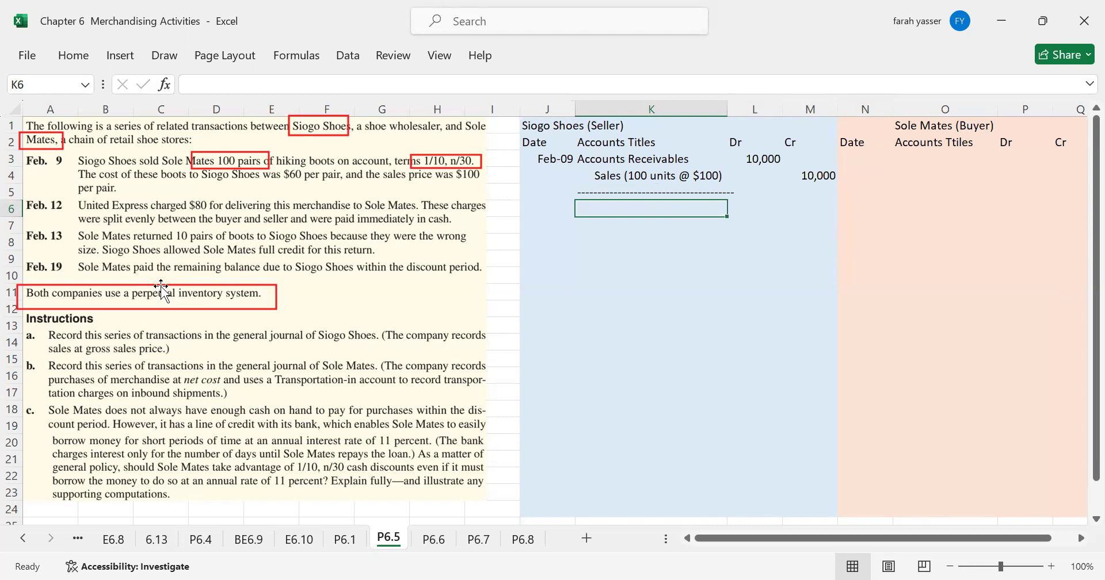
key(Left)
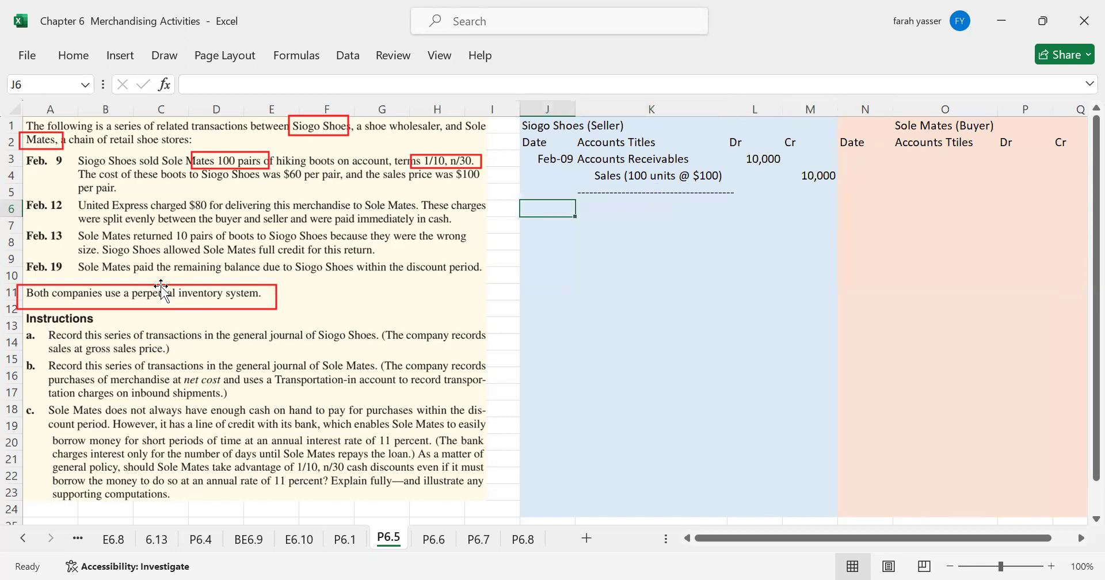
text(Feb 9)
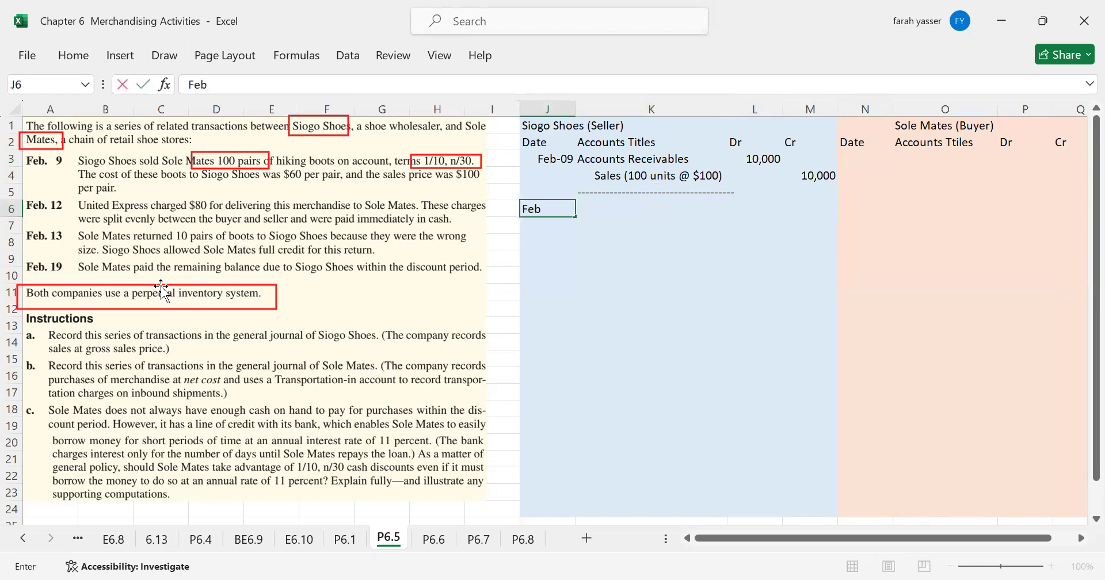
key(Return)
key(Up)
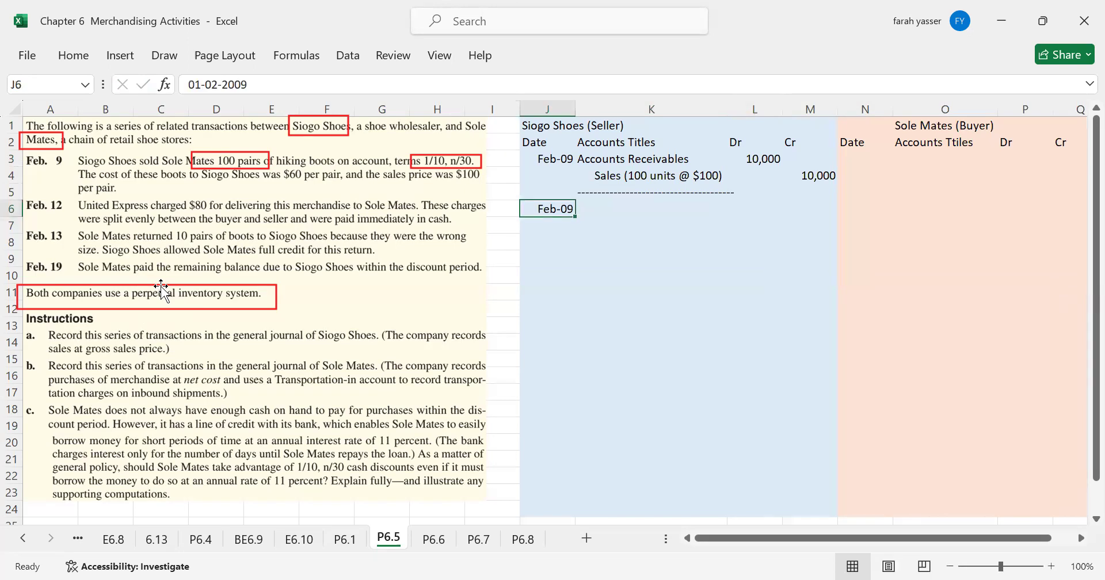
key(Right)
text(Cost)
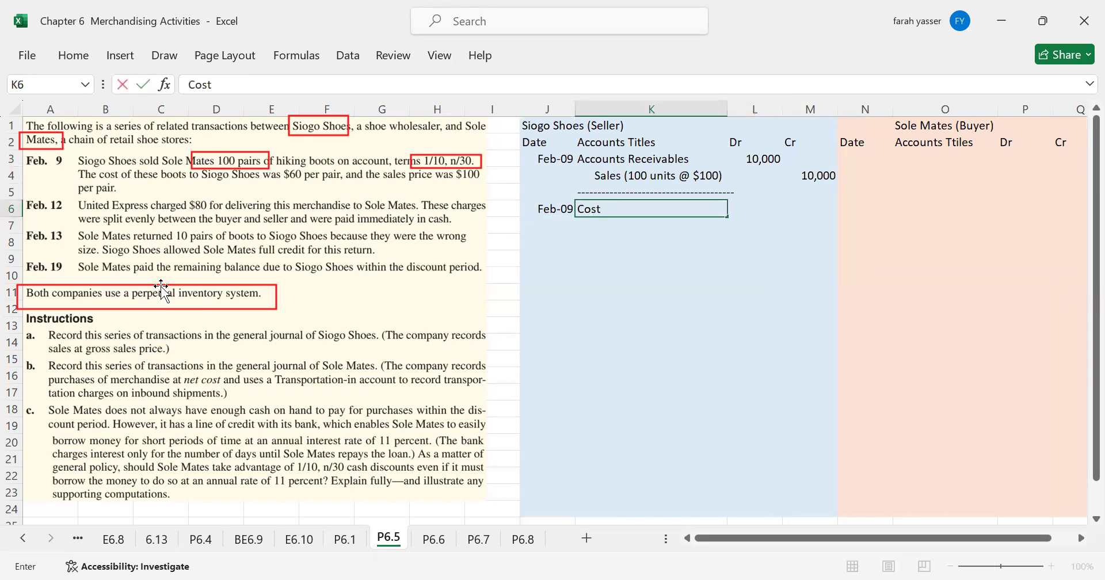
text( of Goods Sold)
key(Return)
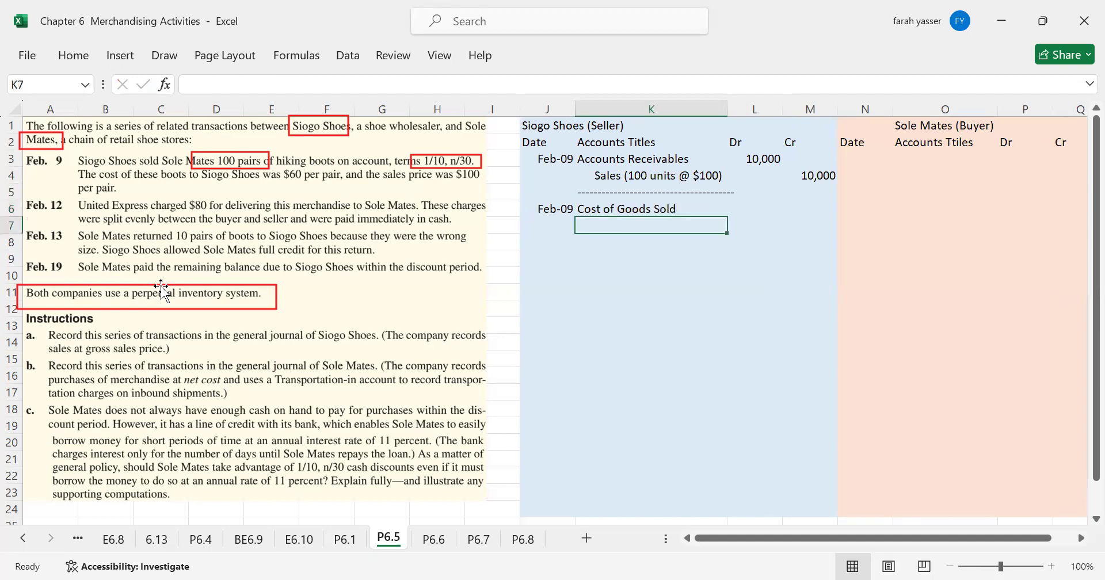
Enter the indented credit account Inventory (100 units @ $60) in K7.
text(Inventory)
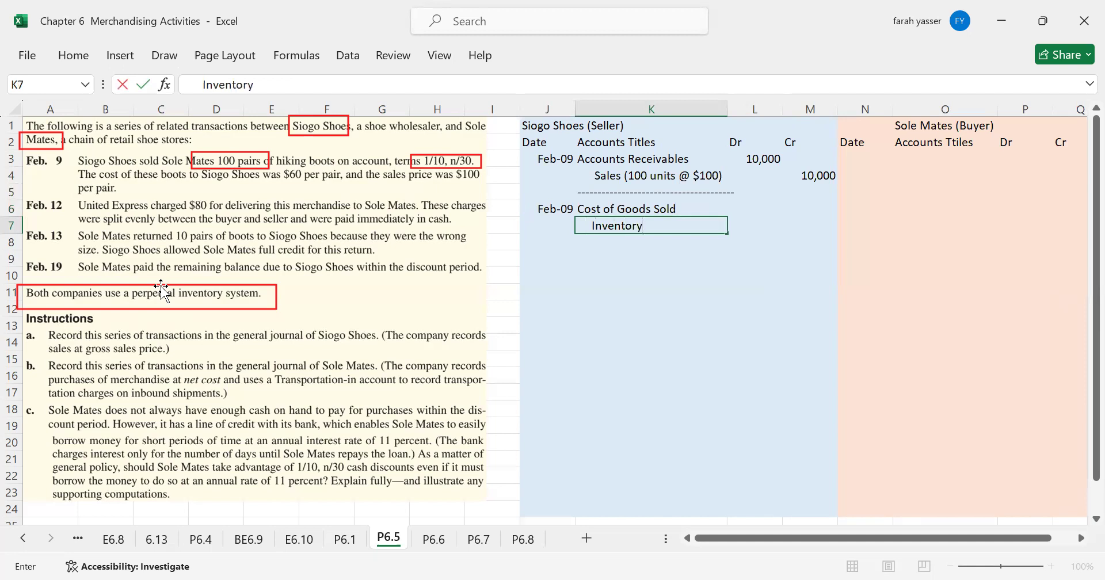
text( (100 units @)
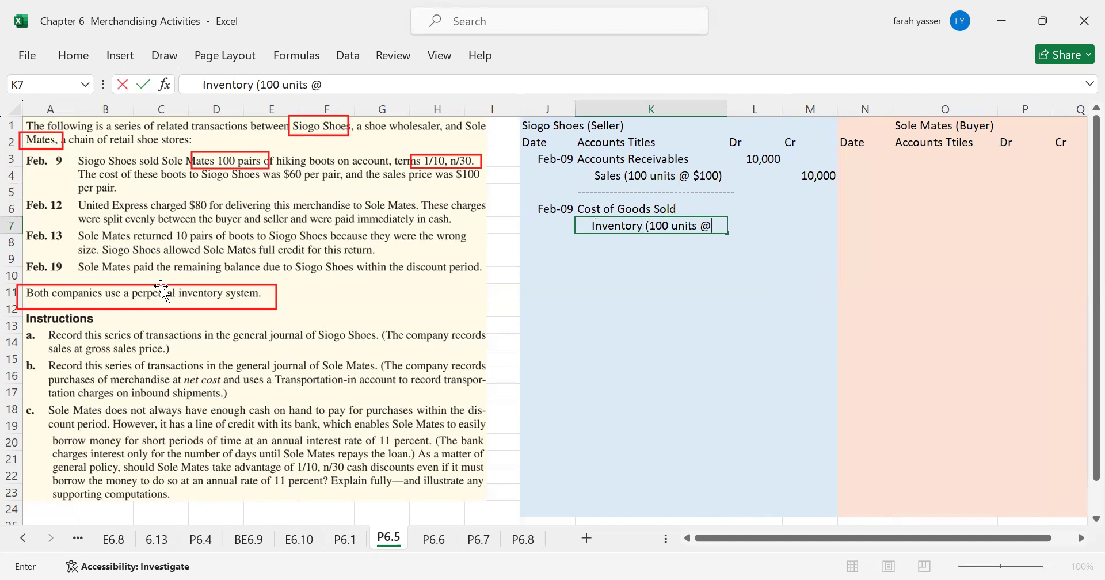
text( $60))
Record the cost amounts in the seller journal: 6,000 debit in L6 and 6,000 credit in M7.
key(Up)
key(Right)
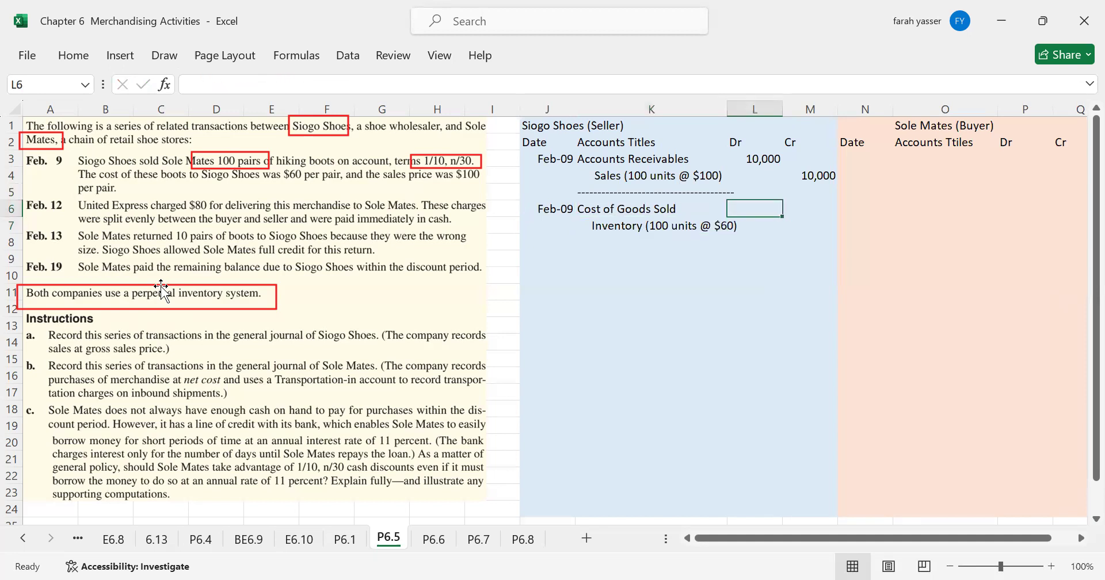
text(6,000)
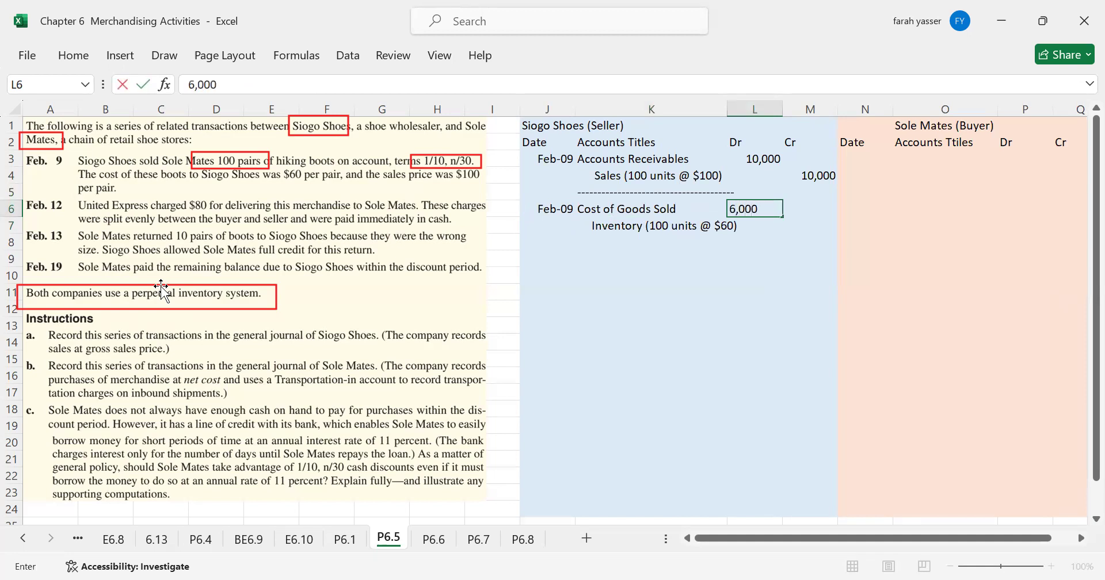
key(Return)
key(Right)
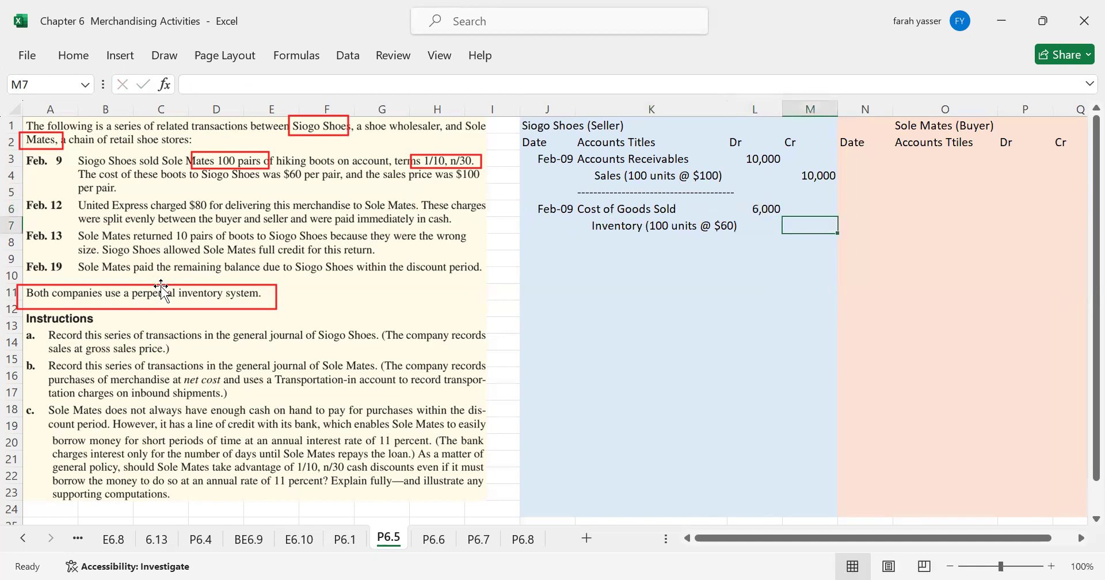
text(6,000)
key(Return)
Enter a dashed separator line in K8 below the cost entry, accepting the proposed correction to text.
key(Left)
key(Left)
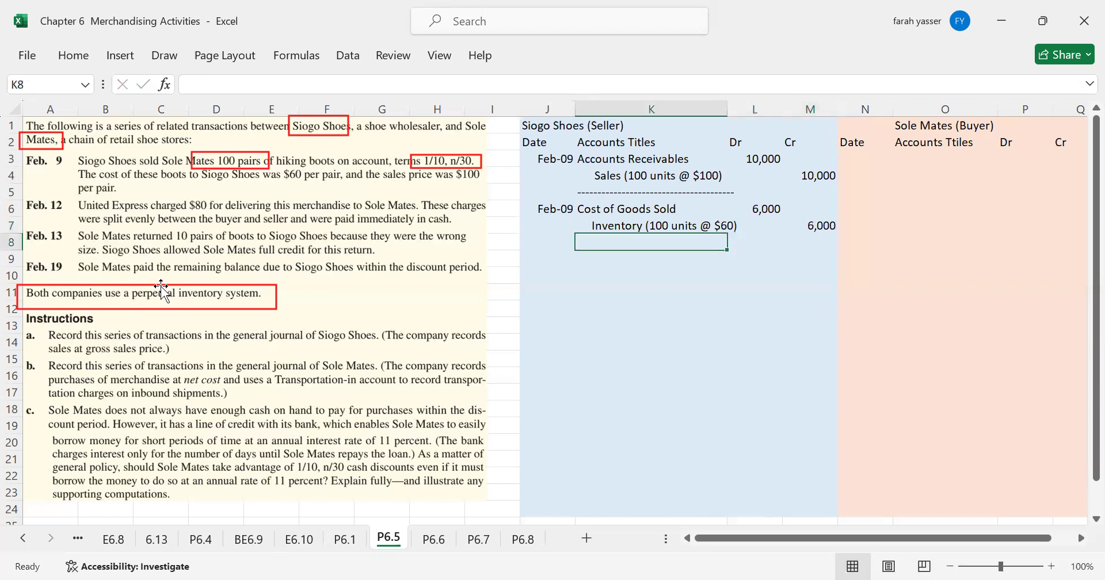
text(----------------------------------------)
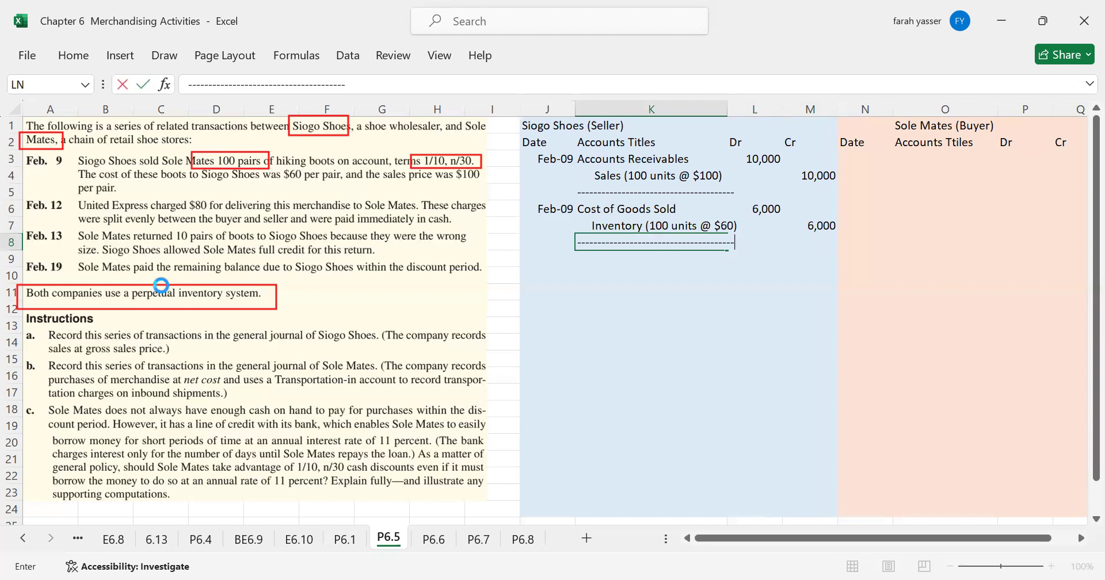
click(525, 362)
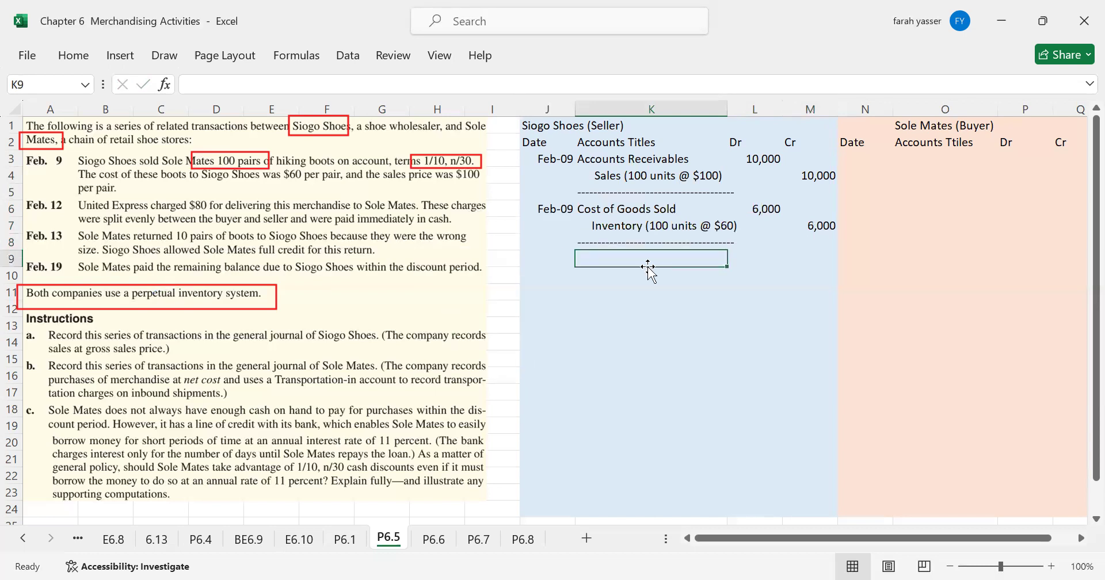
Enter the date Feb 9 in N3 to start the first entry in the Sole Mates buyer journal.
click(868, 174)
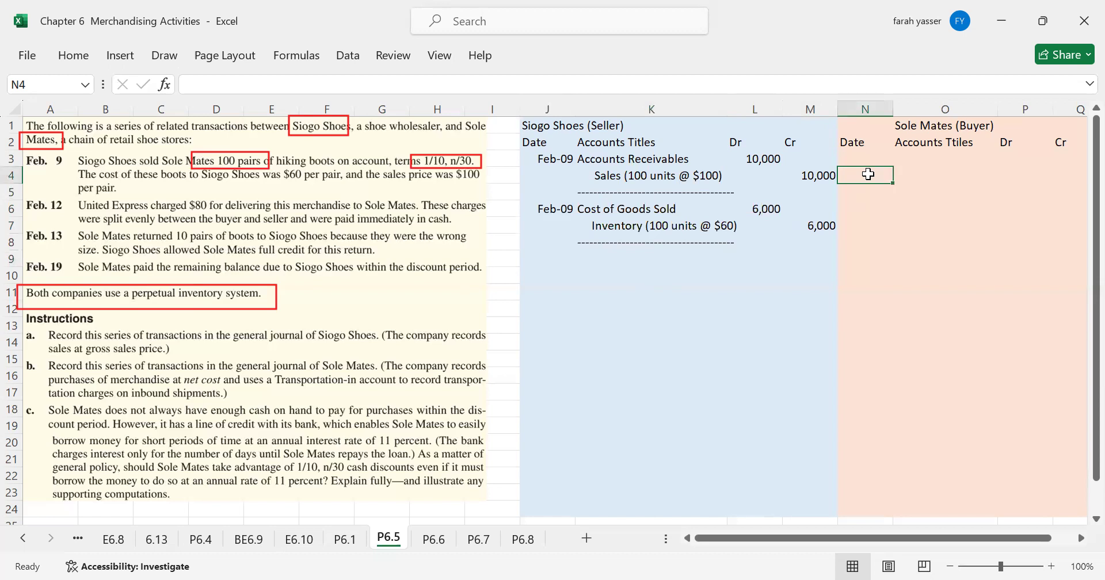
key(Up)
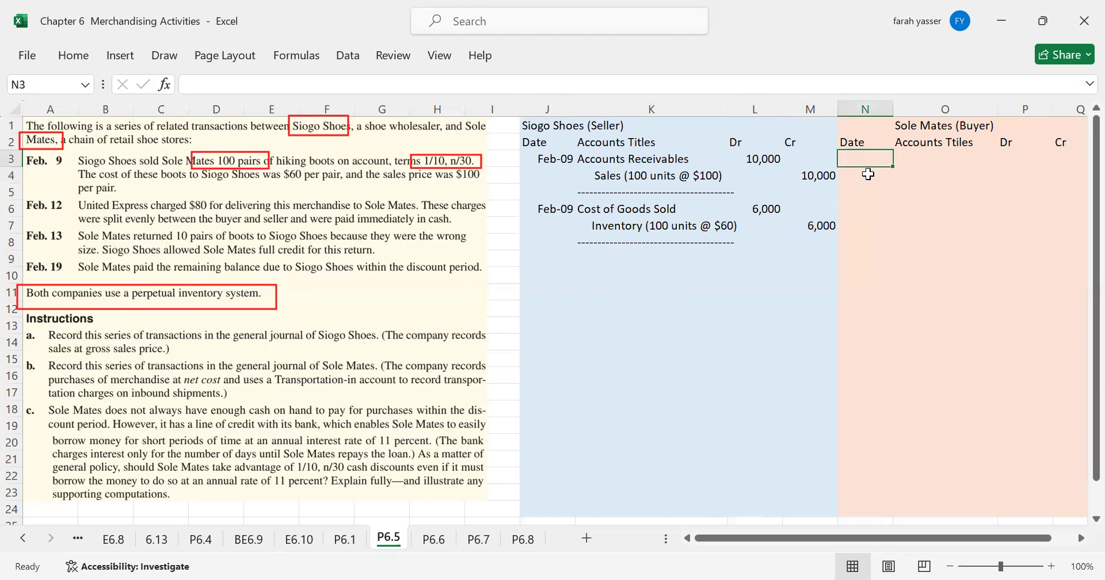
text(Feb 9)
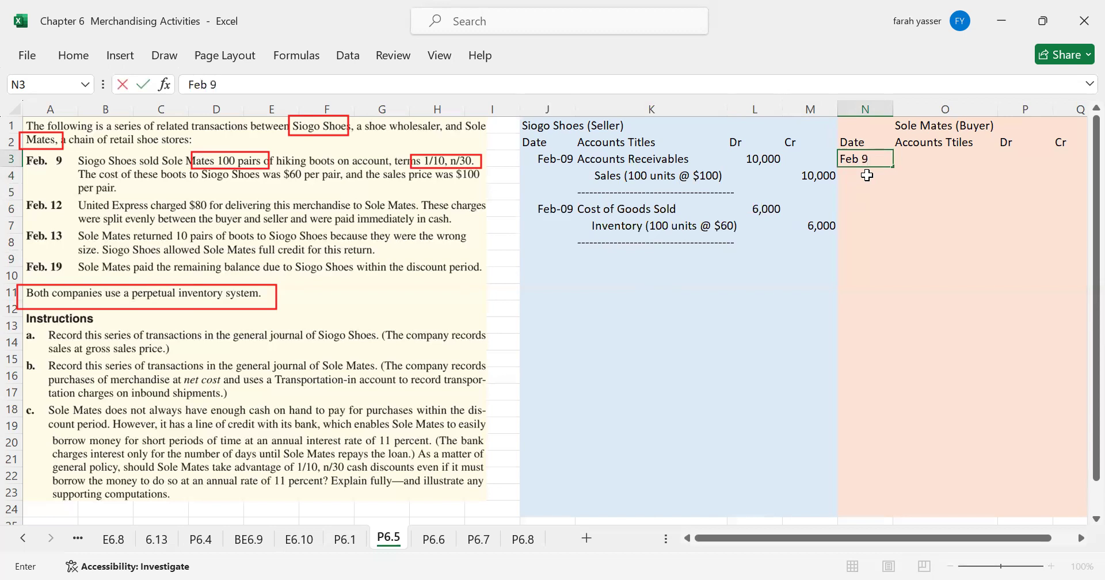
key(Return)
key(Up)
Enter the debit account Inventory in O3 of the buyer journal.
key(Right)
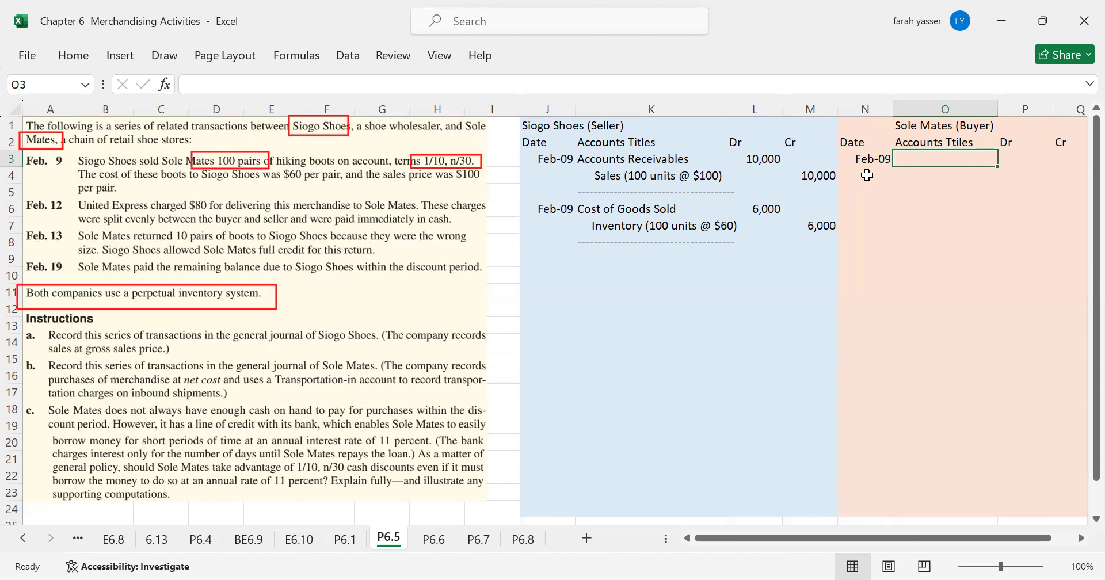
text(Invent)
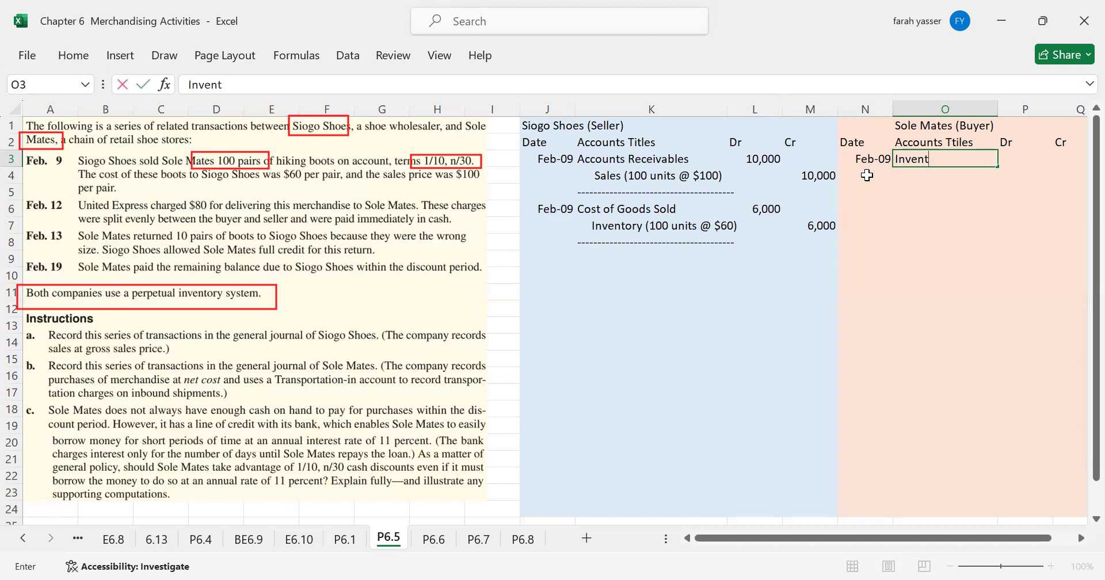
text(rroy)
key(BackSpace)
key(BackSpace)
key(BackSpace)
key(BackSpace)
text(ory)
key(Return)
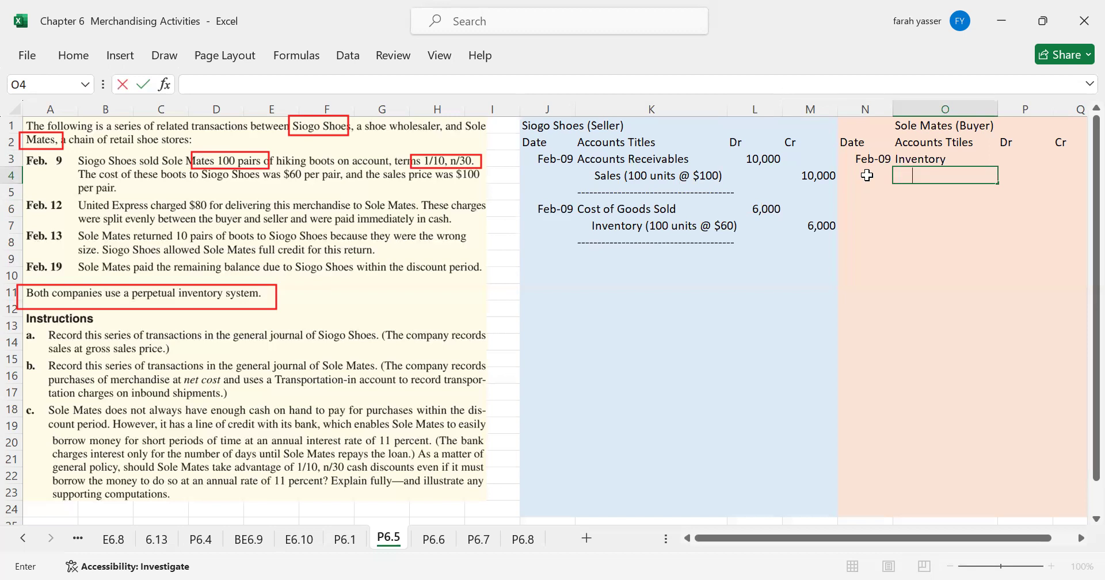
Enter the indented credit account Accounts Payable in O4 below Inventory.
text(Account)
text(s PO)
key(BackSpace)
key(BackSpace)
text(pAYABLE)
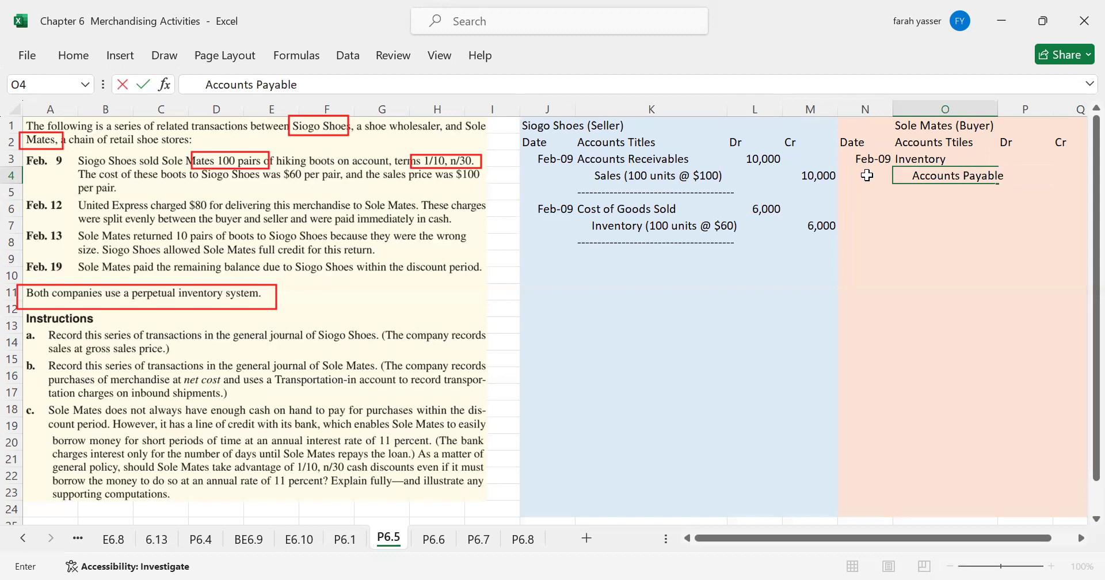
key(Return)
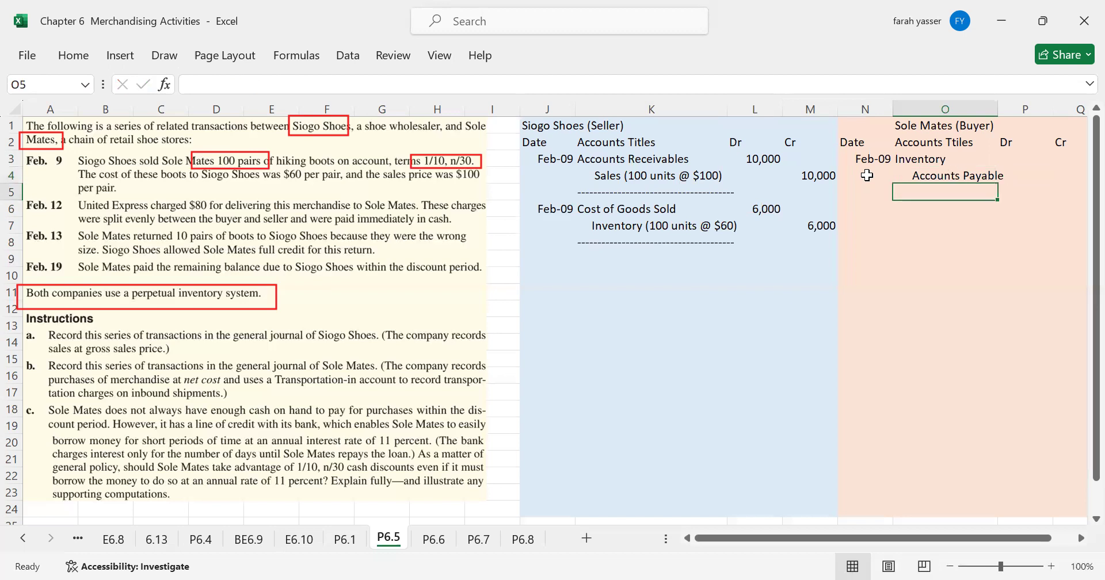
Enter a dashed separator line in O5 below the buyer's Feb 9 entry, accepting the proposed correction to text.
text(-----------------------)
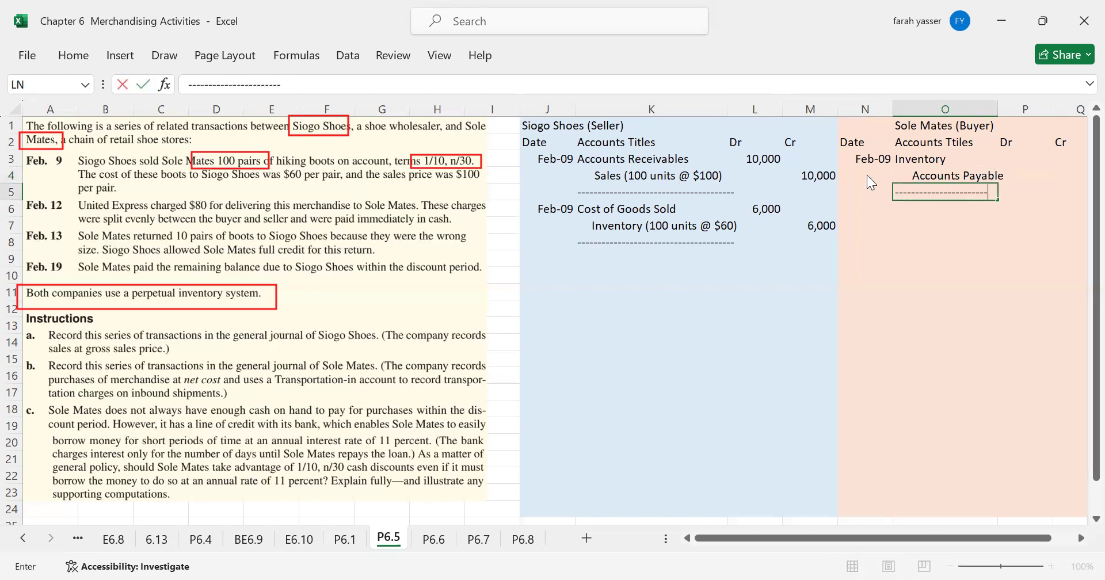
key(Return)
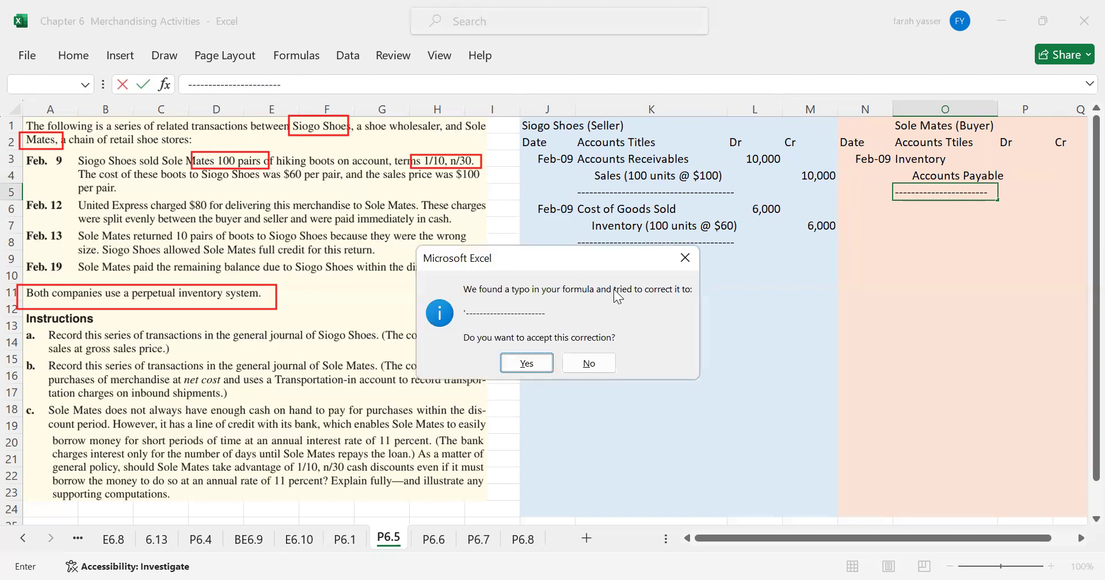
click(532, 364)
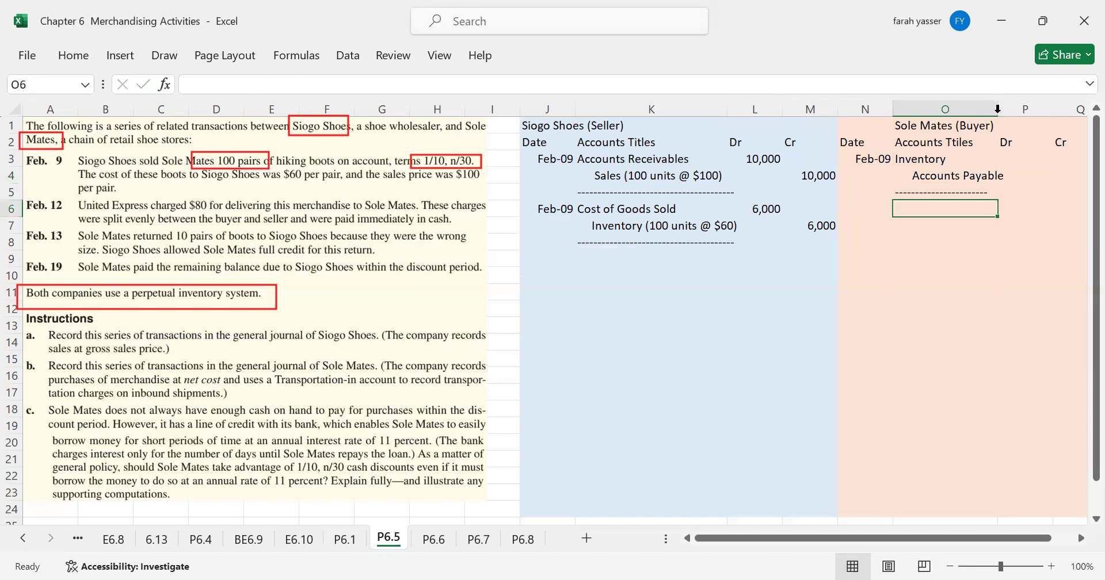
Widen column O slightly to fit the account titles and narrow the spacer column I.
drag(997, 109, 1011, 108)
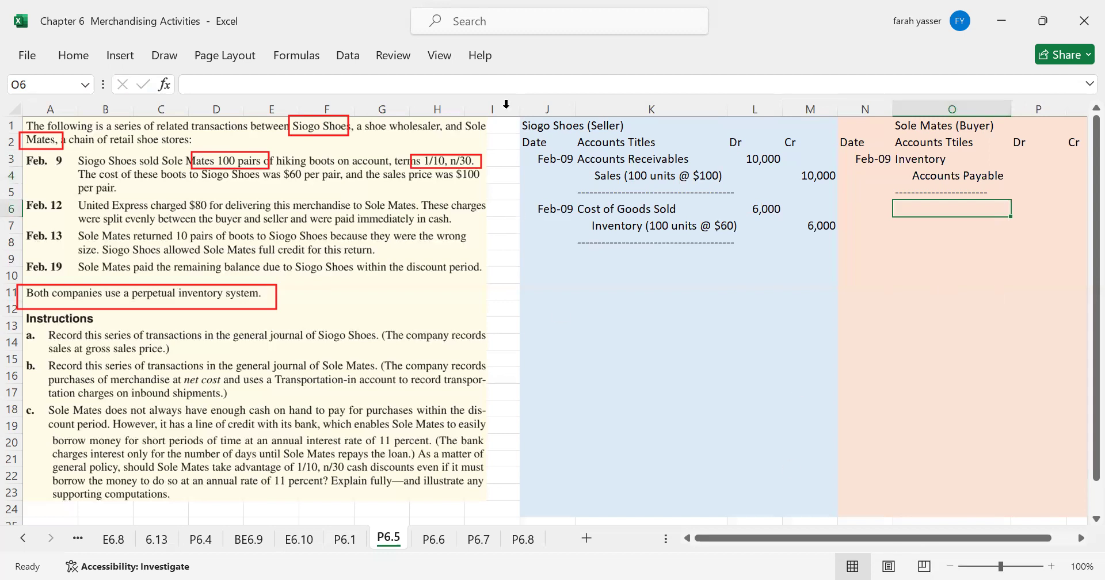
drag(519, 108, 504, 109)
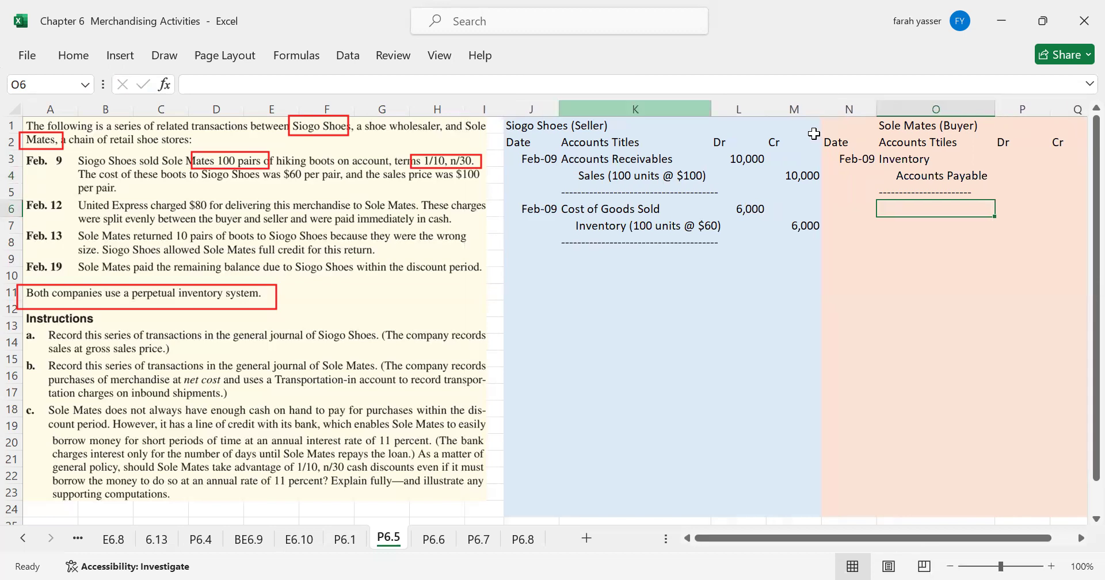
Record the purchase amounts in the buyer journal: 10,000 debit in P3 and 10,000 credit in Q4.
click(1006, 159)
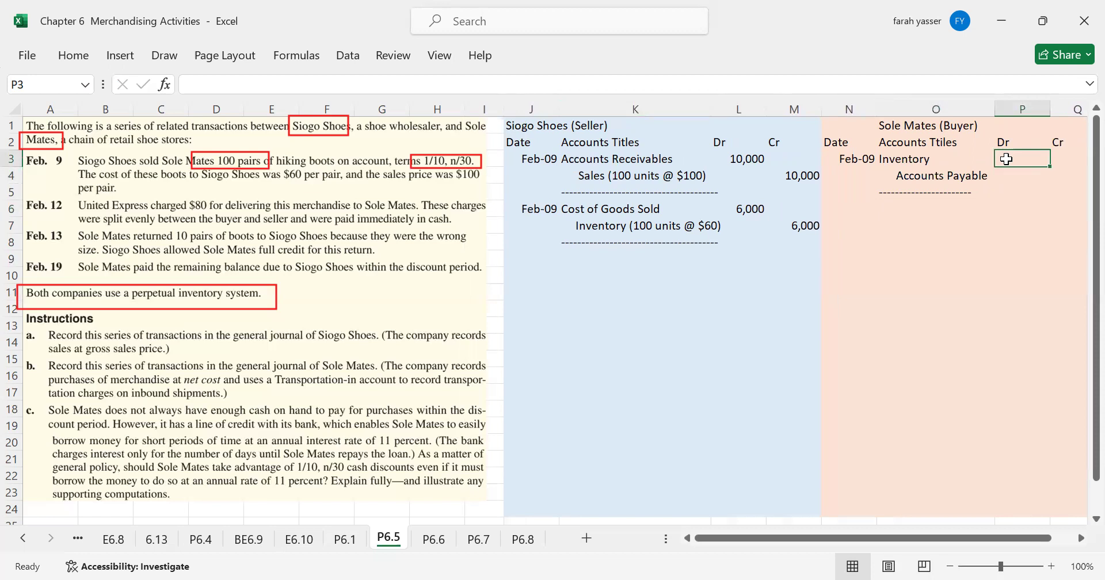
text(10,000)
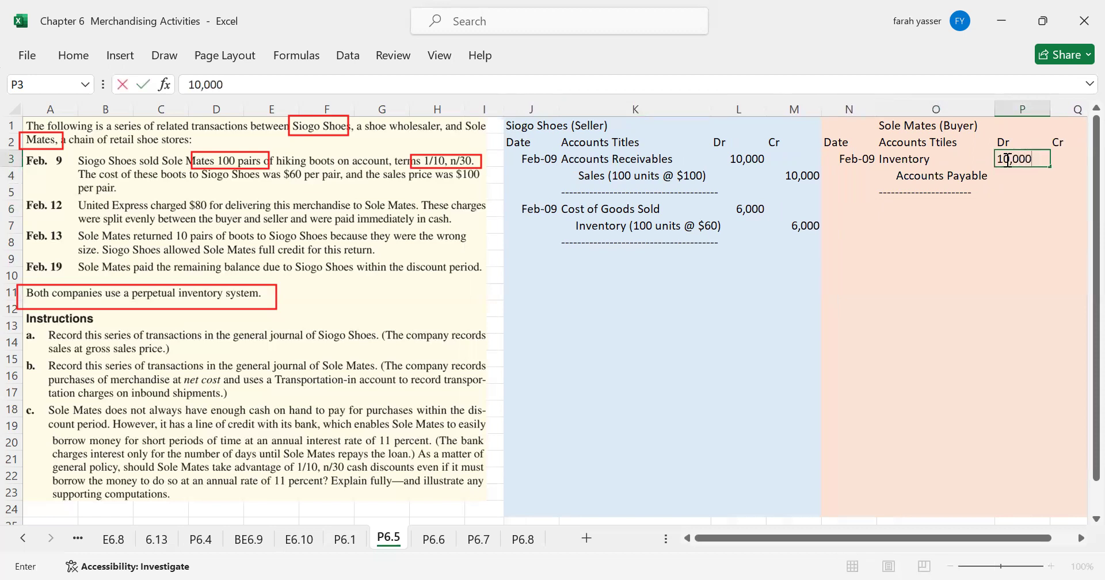
key(Return)
key(Right)
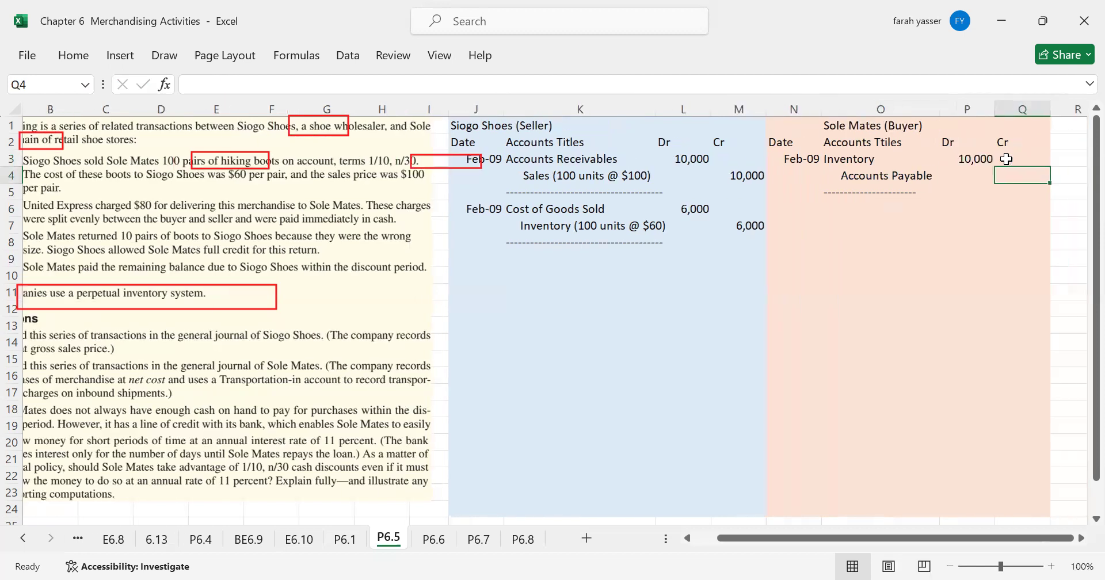
text(10,000)
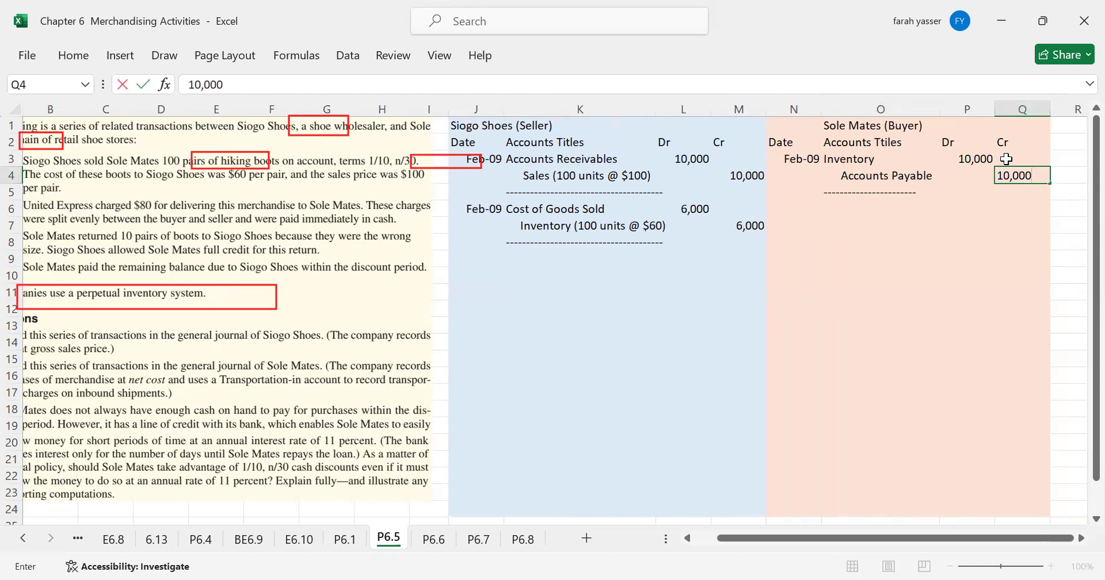
key(Return)
Enter the date Feb 12 in J9 to start the seller's delivery entry.
key(Left)
key(Left)
key(Left)
key(Left)
key(Left)
key(Left)
key(Left)
key(Left)
key(Left)
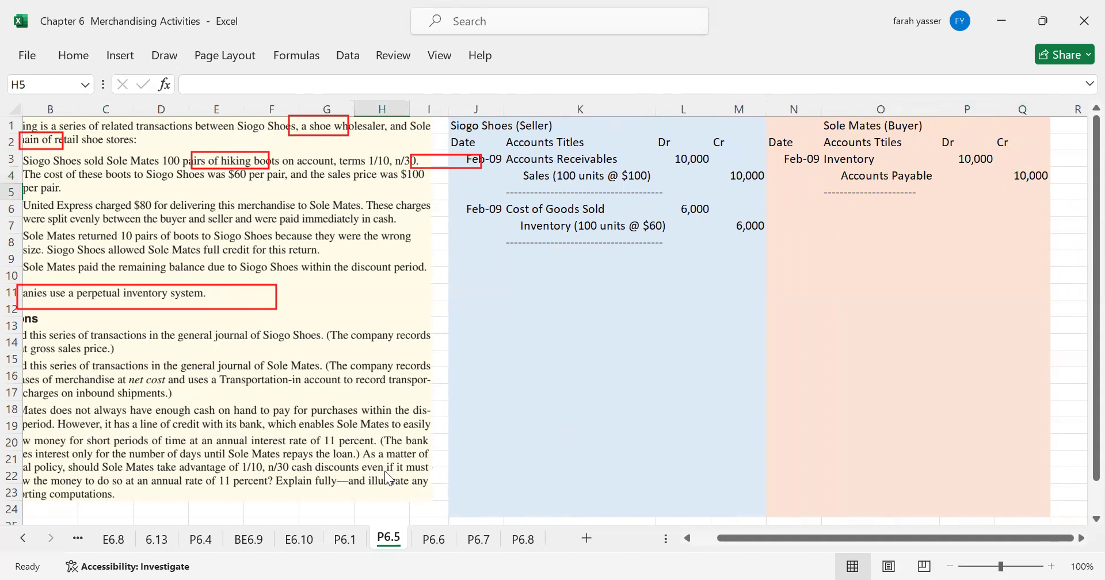
click(480, 255)
drag(763, 538, 689, 541)
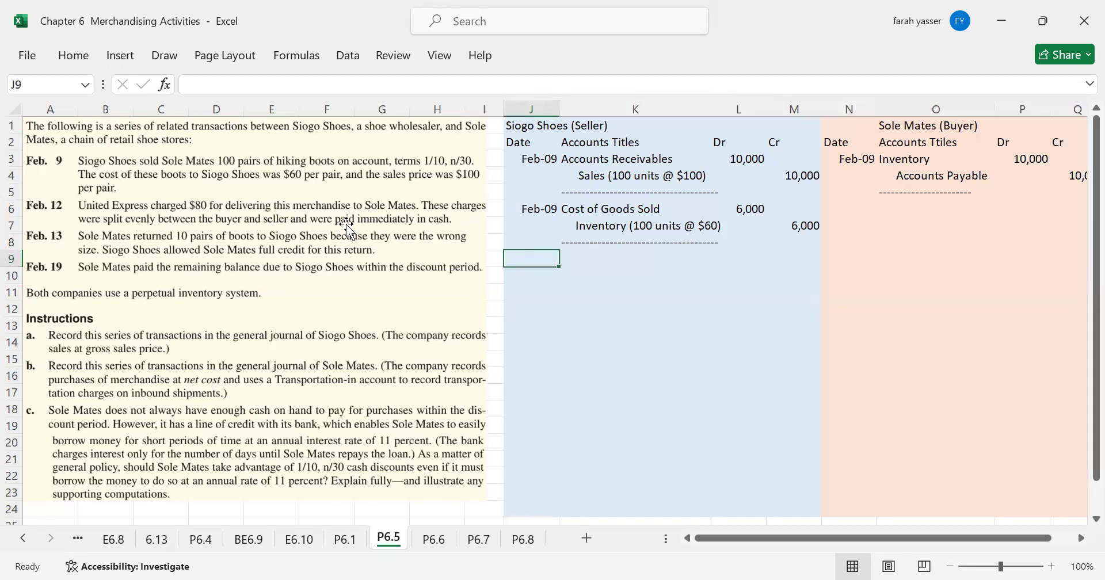
text(Feb 12)
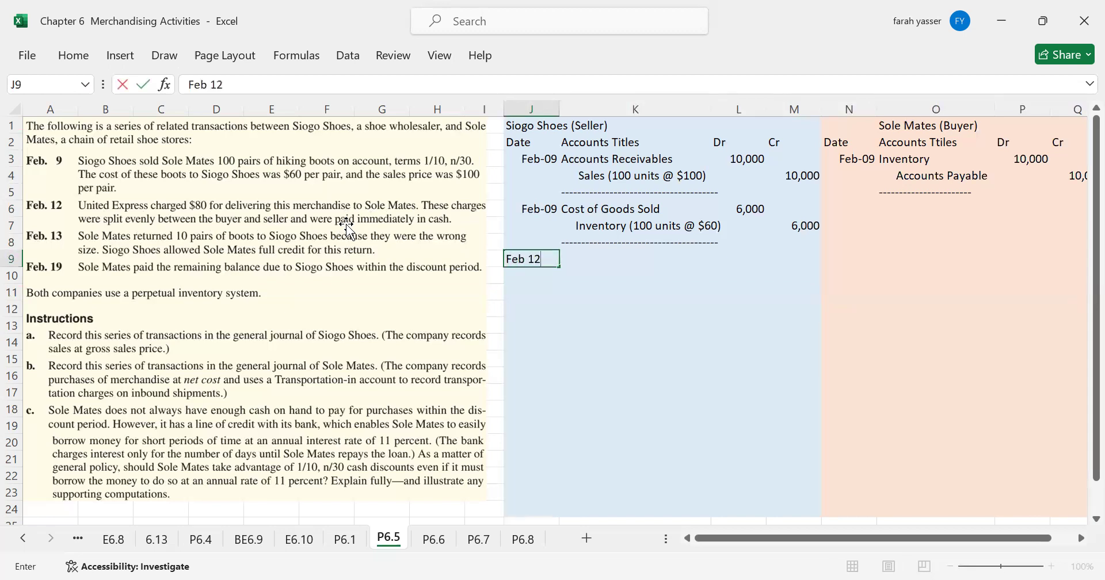
key(Return)
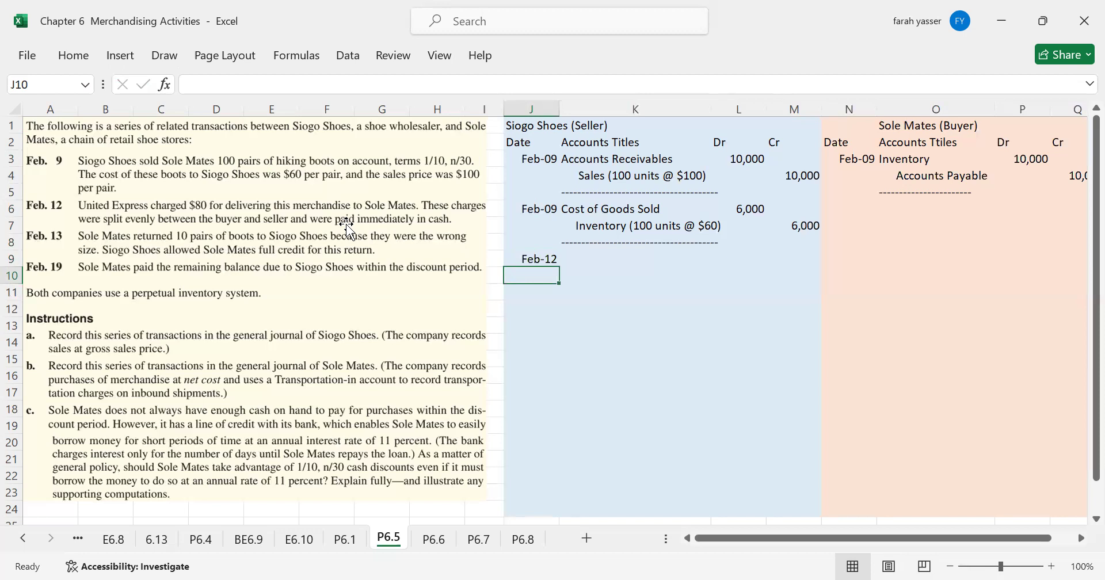
Enter the debit account Delivery Expense in K9 and the indented credit account Cash in K10.
key(Up)
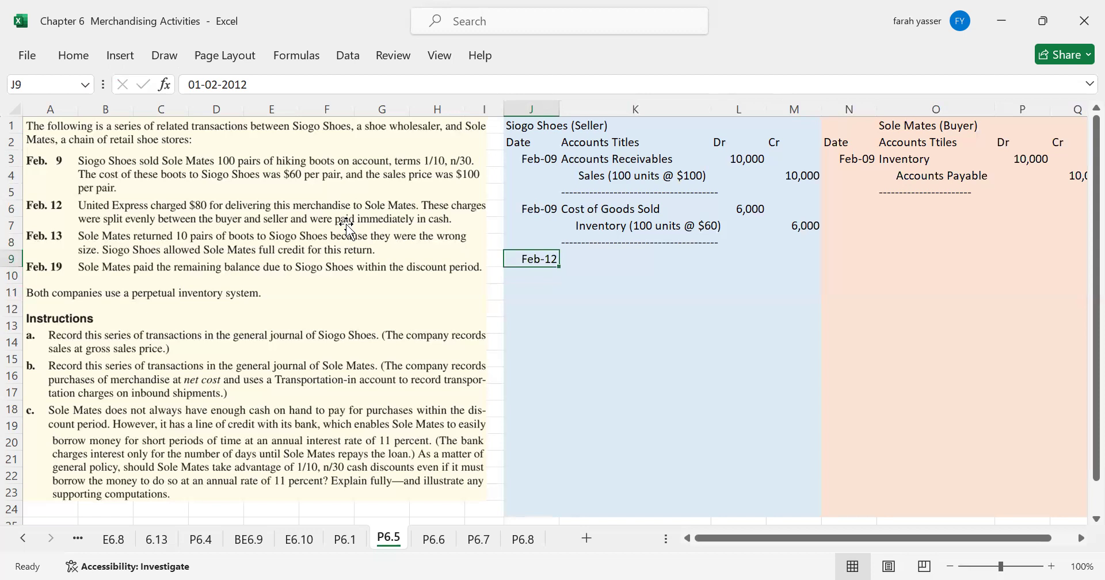
key(Right)
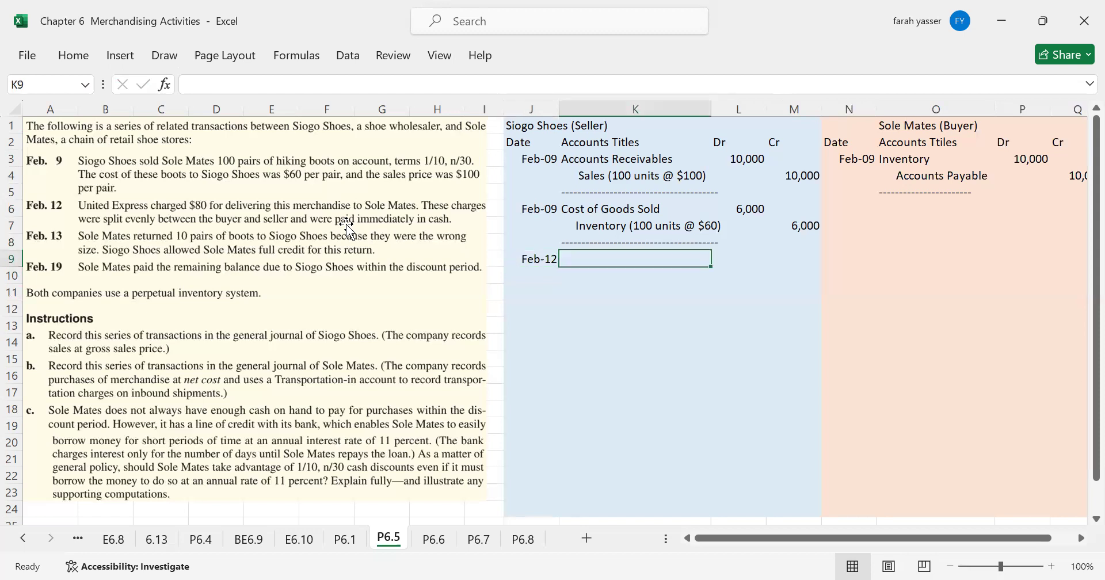
text(Deliv)
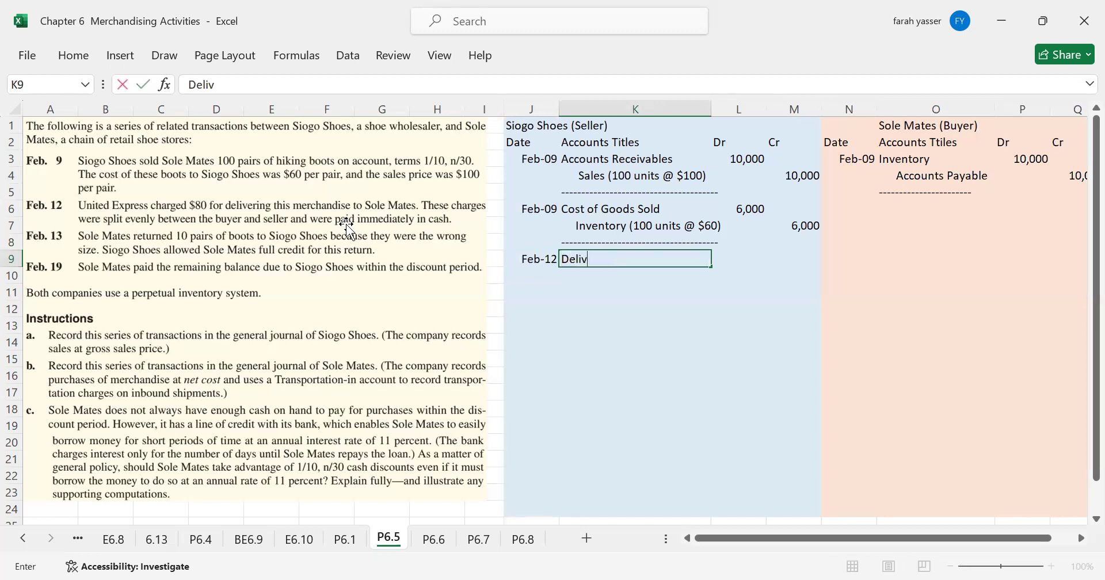
text(ery Expense)
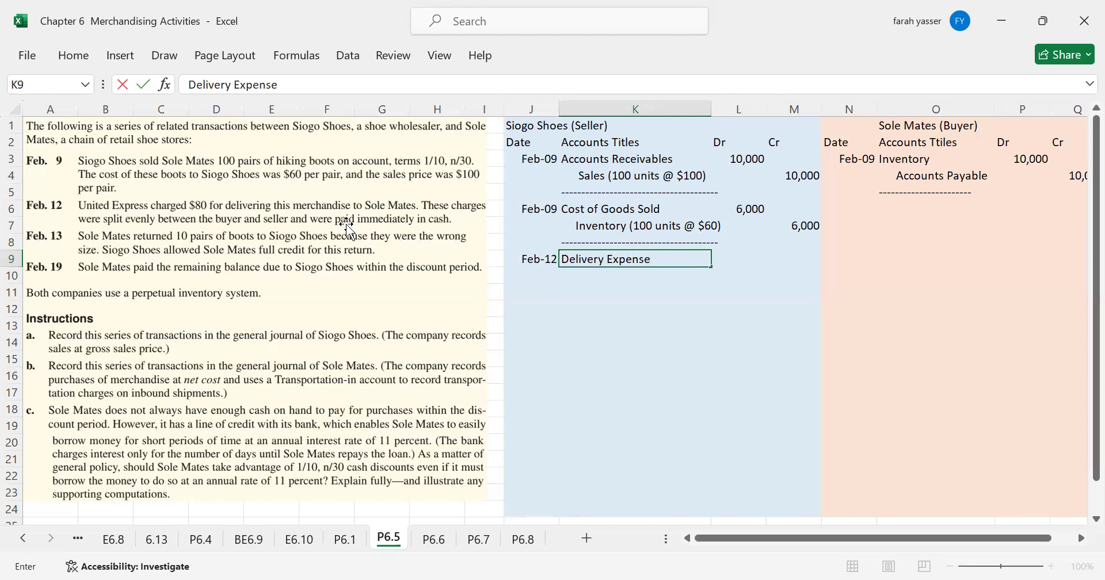
key(Return)
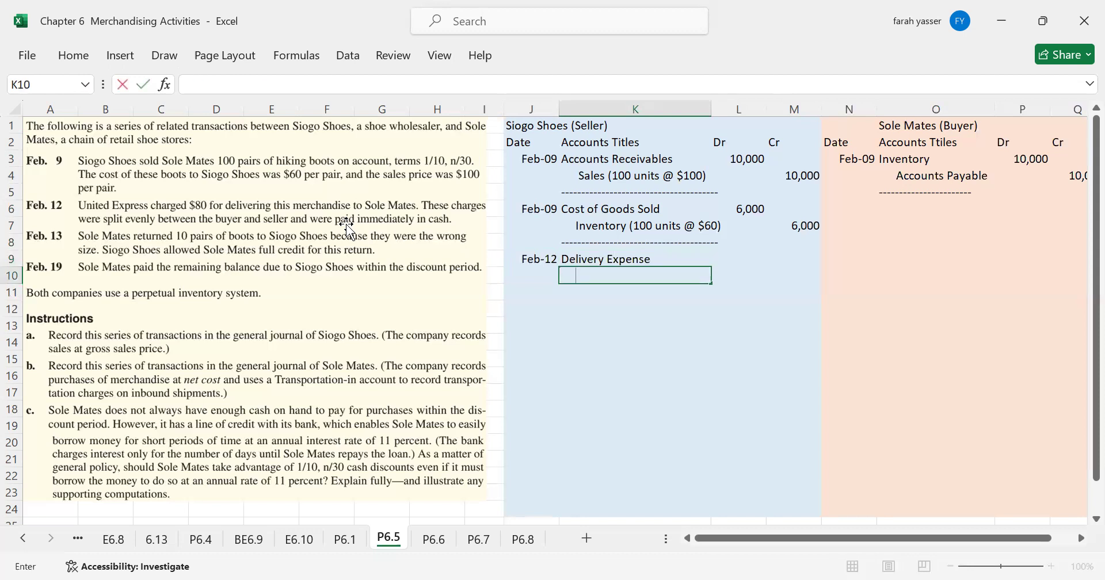
text(Cash)
key(ctrl+Return)
key(Up)
key(Right)
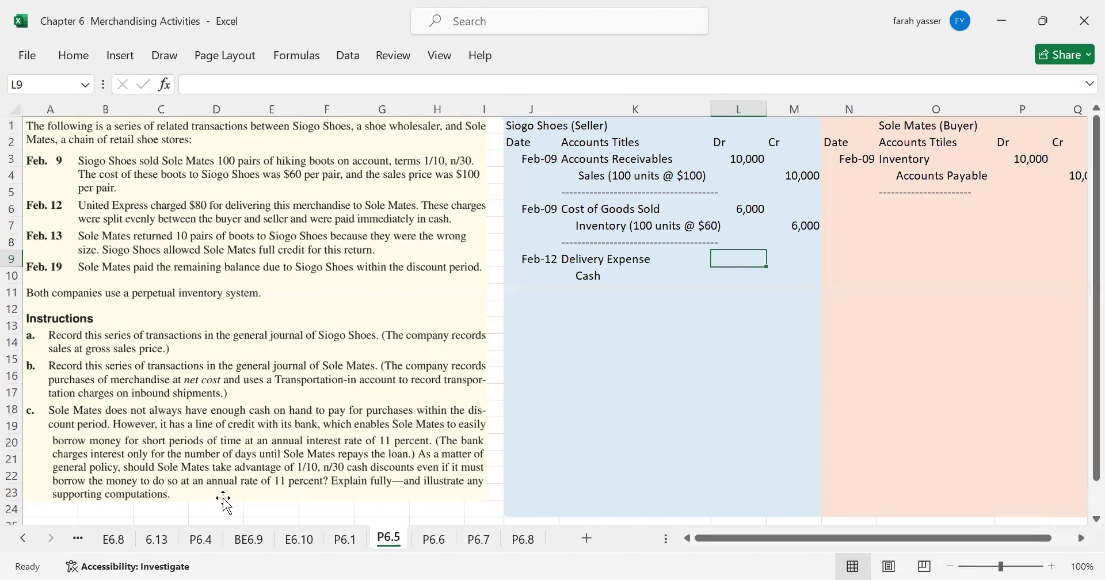
key(F1)
drag(152, 197, 229, 213)
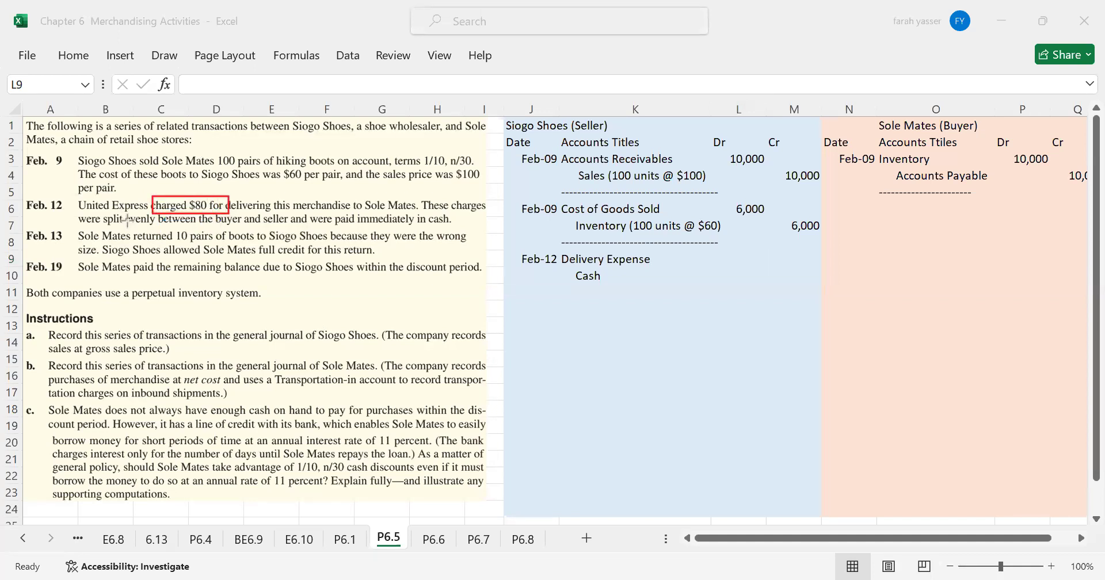
drag(99, 214, 217, 226)
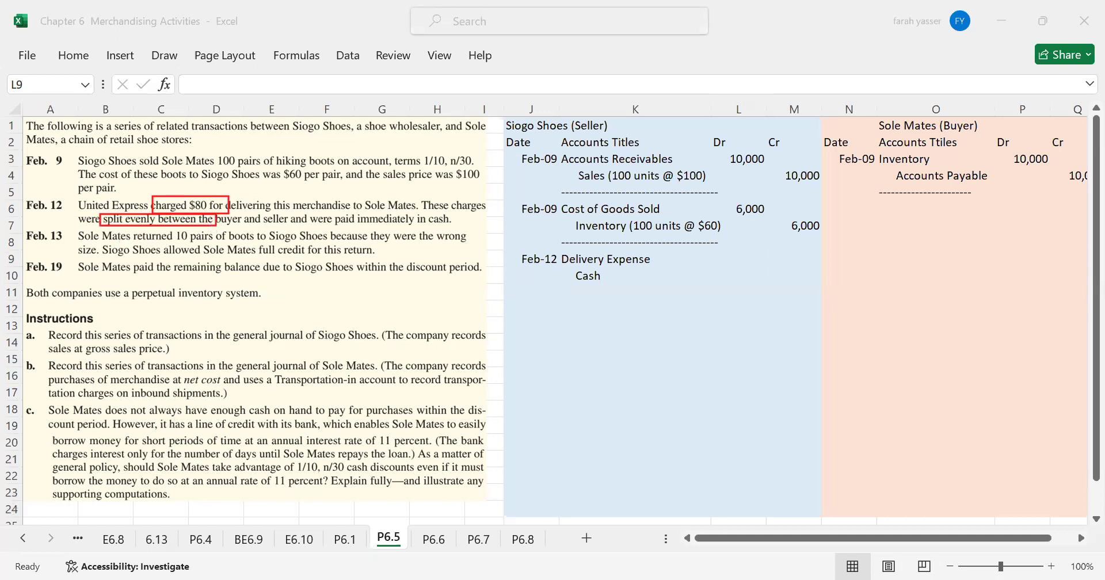
Record the seller's half of the delivery charge: 40 debit in L9 and 40 credit in M10.
click(766, 259)
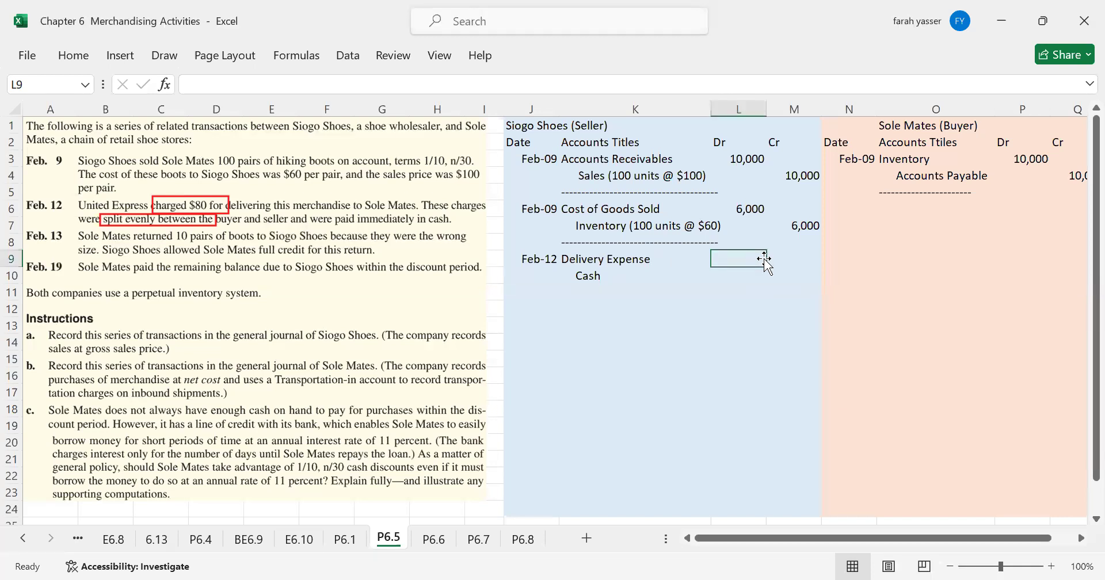
text(40)
key(Return)
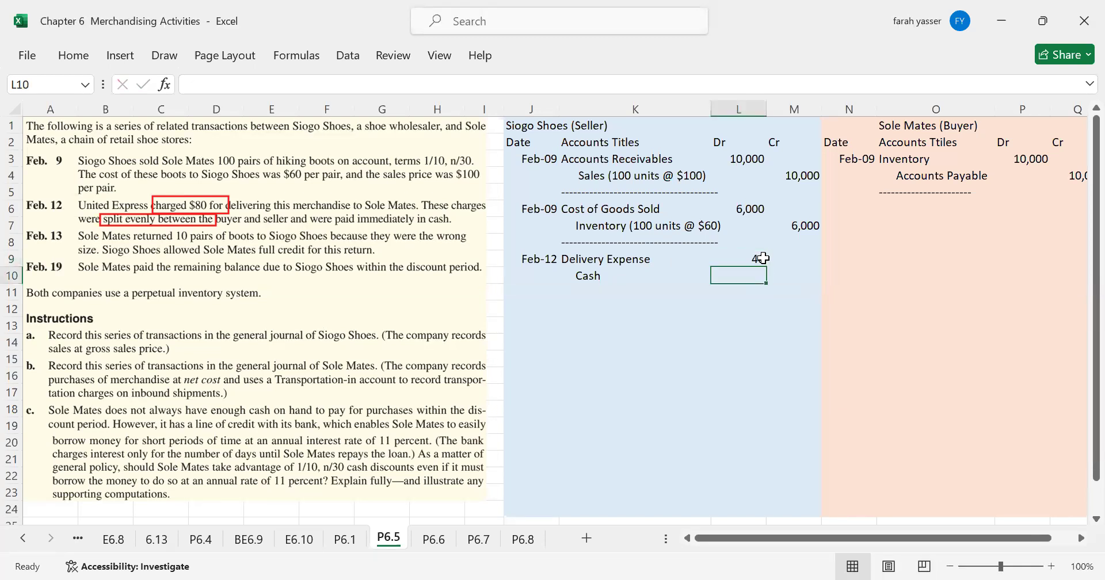
key(Right)
text(40)
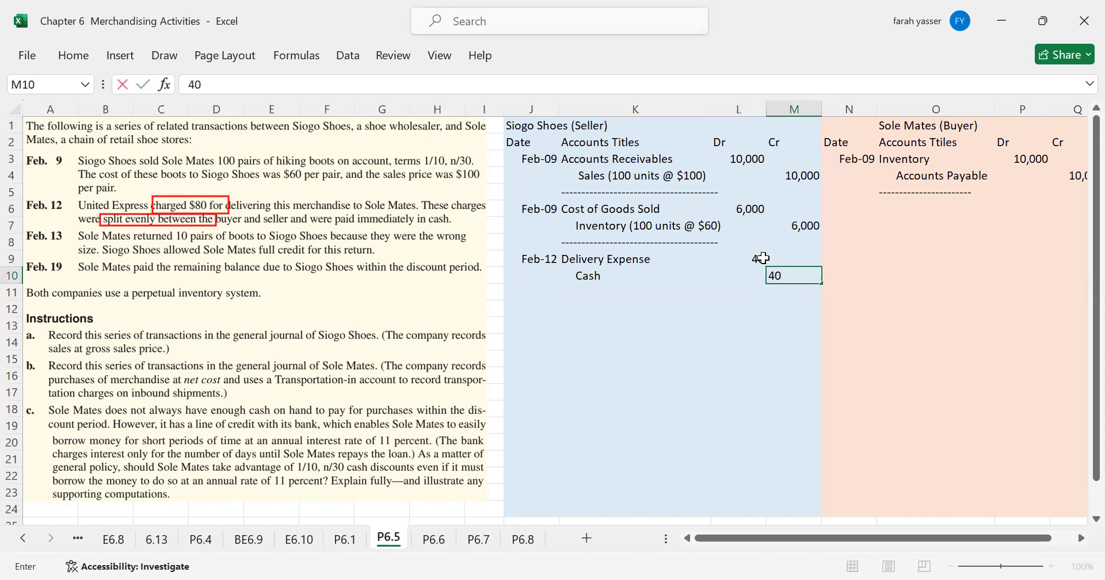
key(Tab)
Enter the date Feb 12 in N6 to start the buyer's delivery entry.
key(Up)
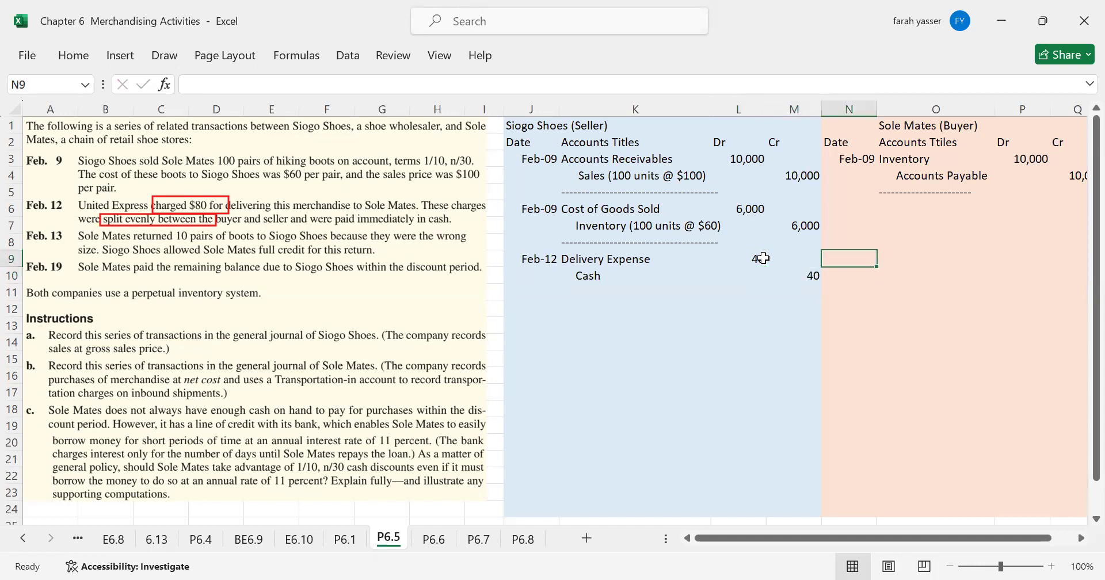
key(Up)
key(Up)
key(Up)
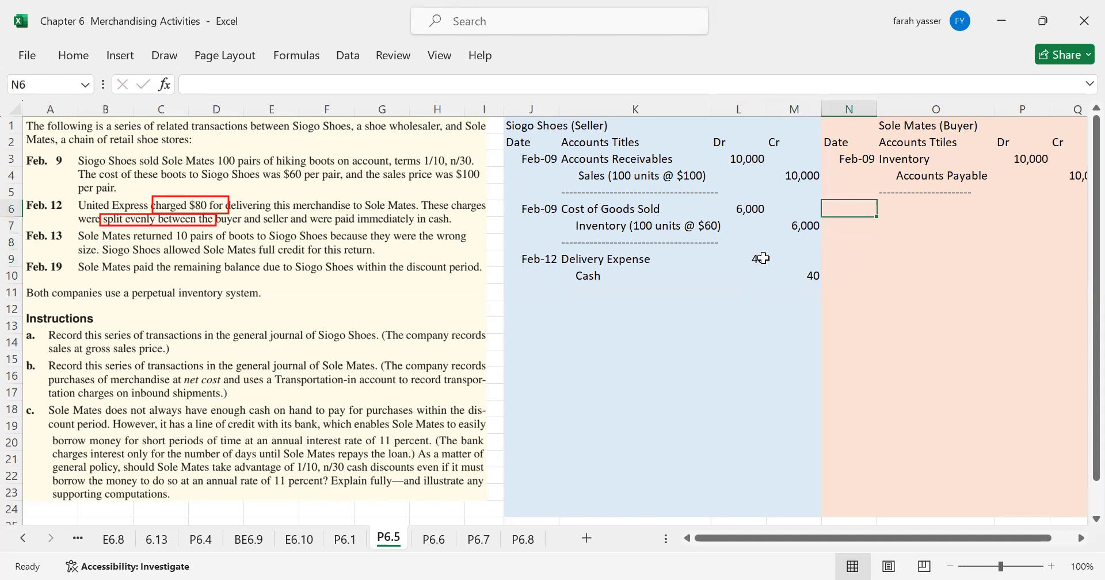
text(Feb 12)
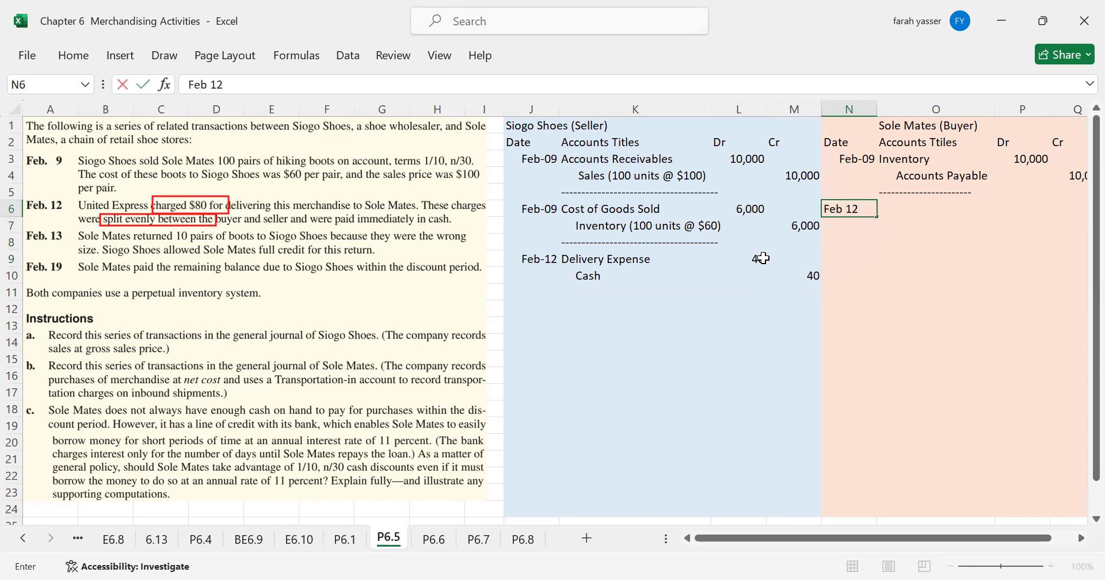
key(Tab)
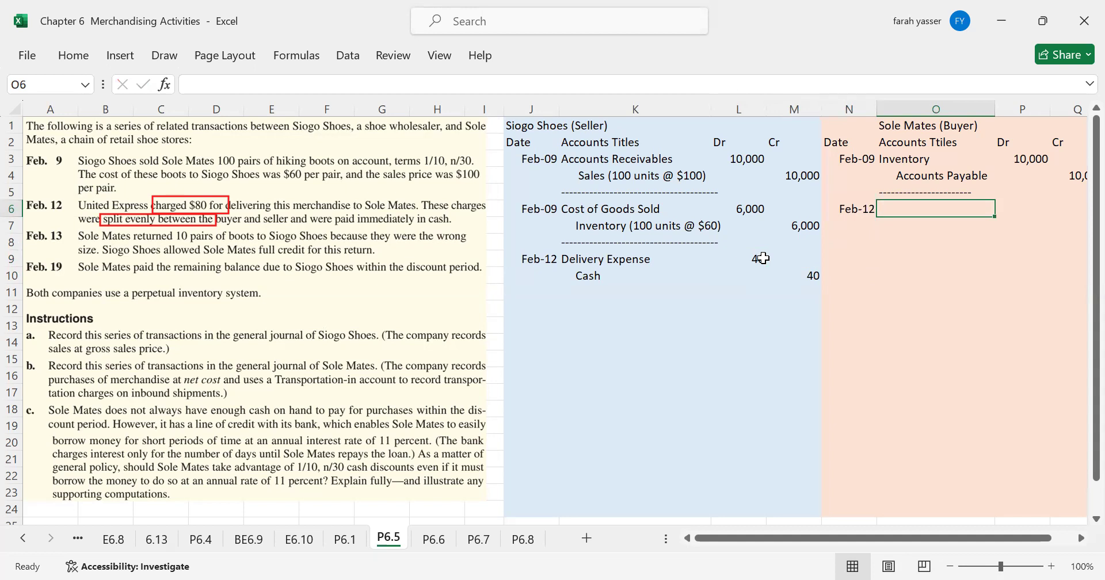
Enter the debit account Transportation In in O6 and the indented credit account Cash in O7.
text(Transportation In)
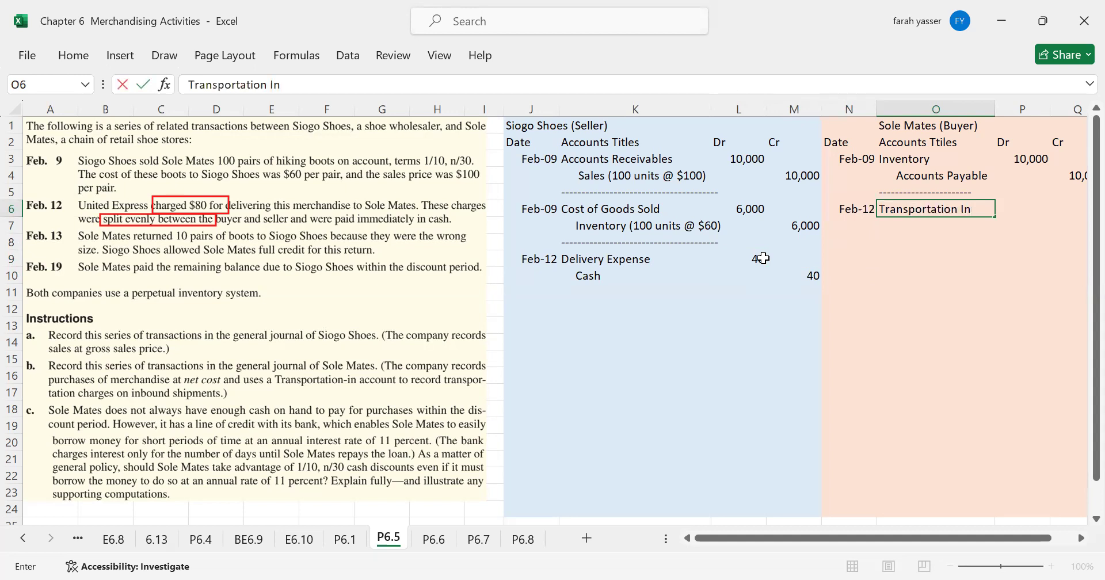
key(Return)
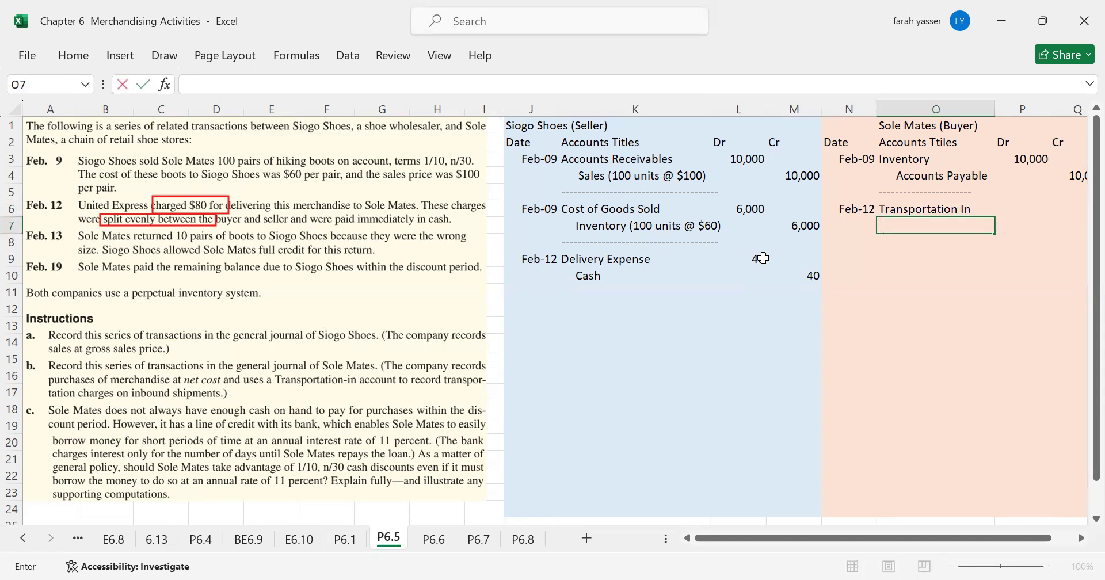
text(Cash)
key(ctrl+Return)
Record the buyer's half of the delivery charge: 40 debit in P6 and 40 credit in Q7.
key(Up)
key(Right)
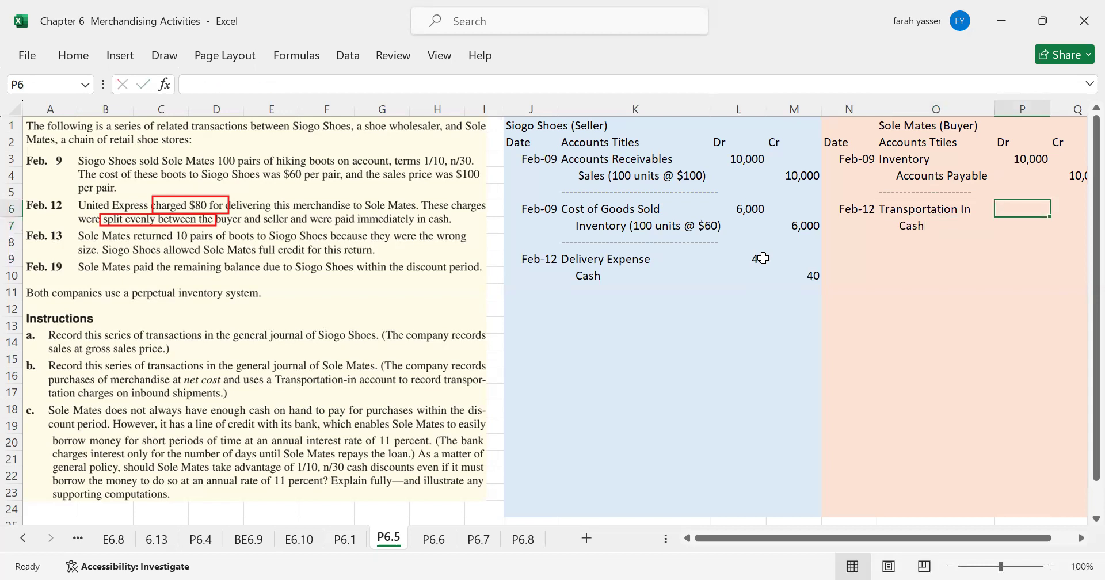
text(40)
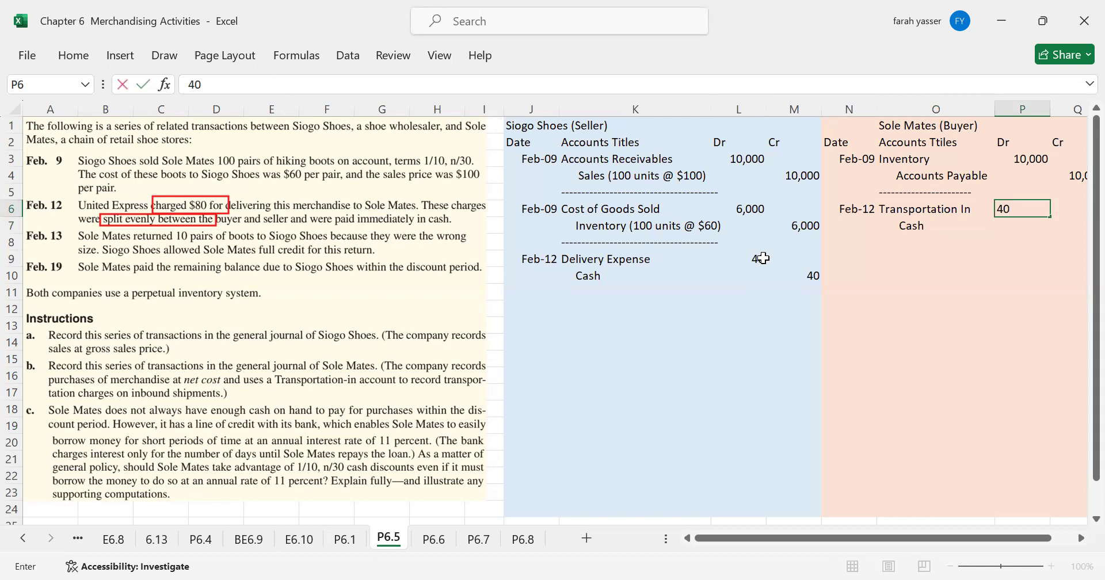
key(Return)
key(Right)
text(40)
key(Return)
Add a dashed separator line in O8 below the buyer's delivery entry, accepting the suggested text correction.
key(Left)
key(Left)
key(Left)
key(Right)
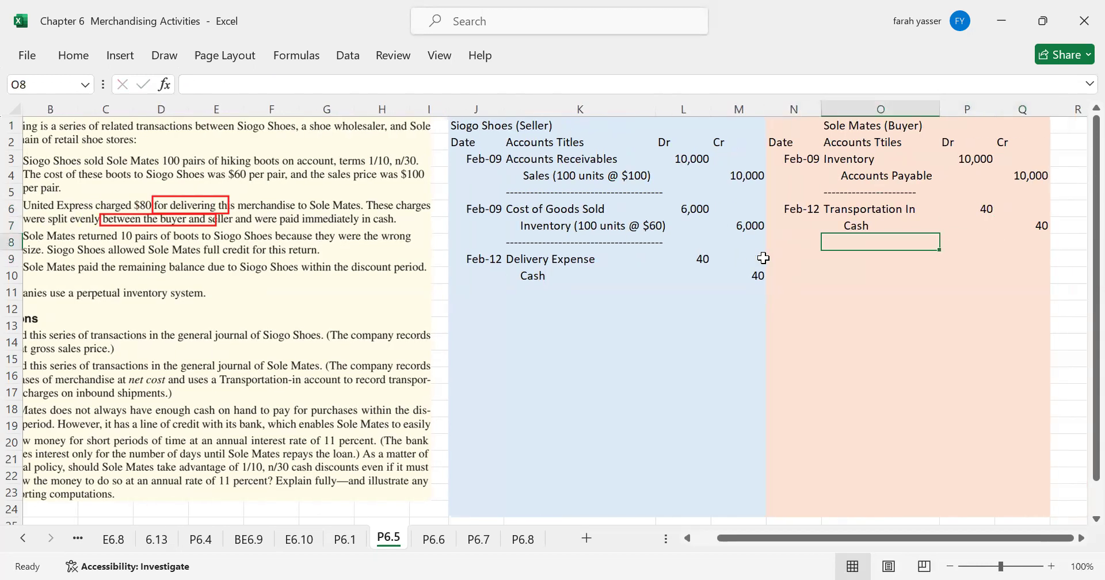
text(----------------------)
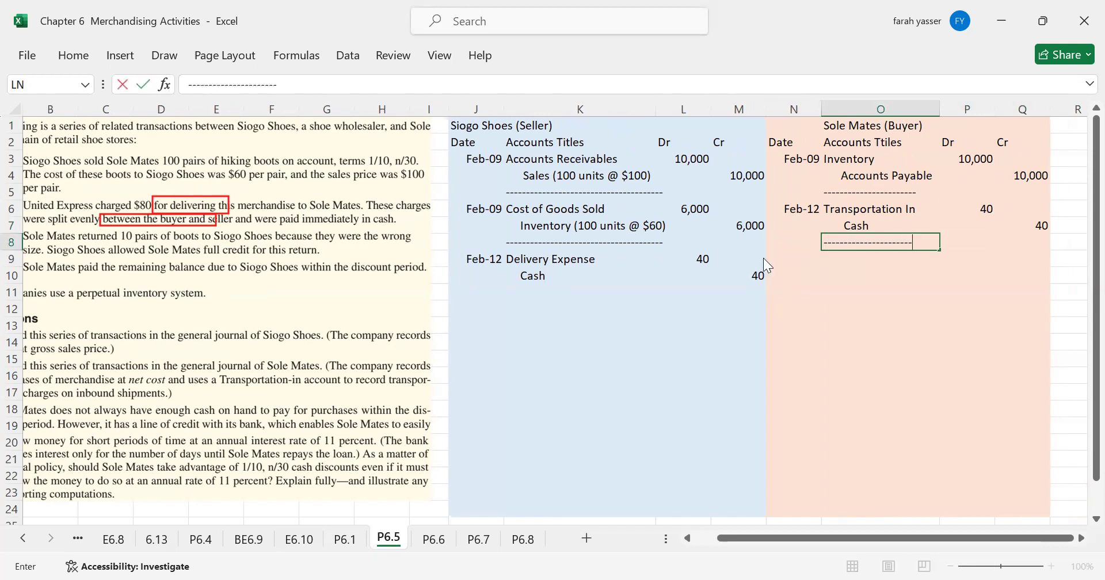
key(Return)
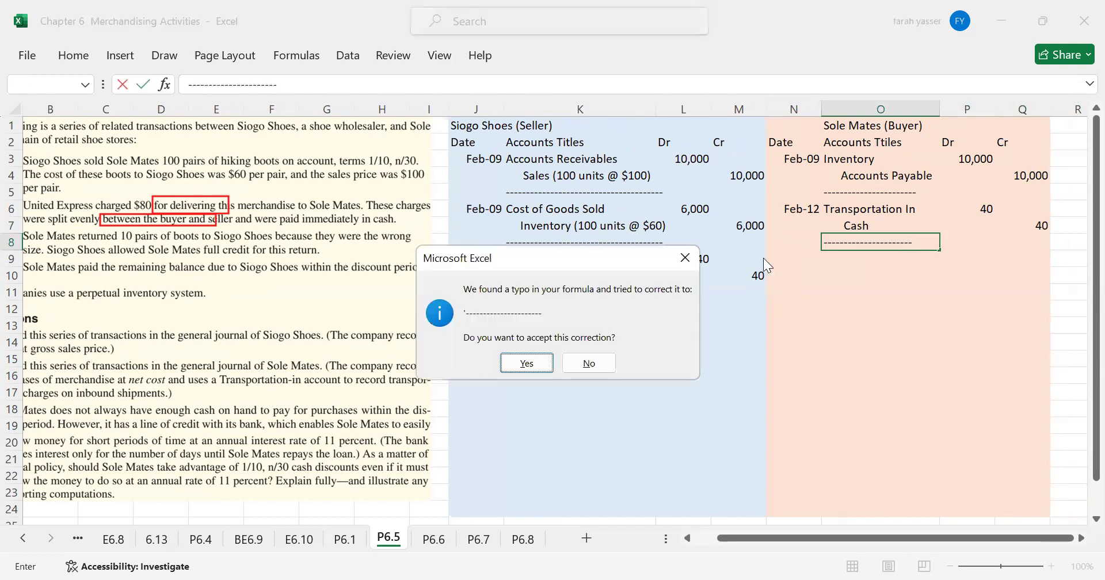
key(Return)
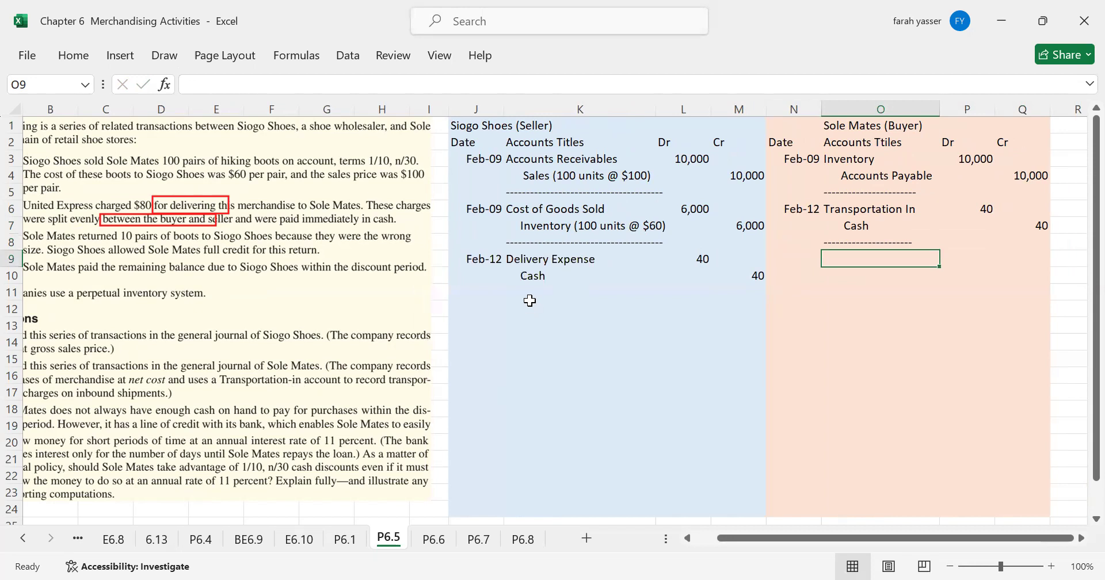
Add a dashed separator line in K11 below the seller's delivery entry, accepting the suggested text correction.
click(537, 294)
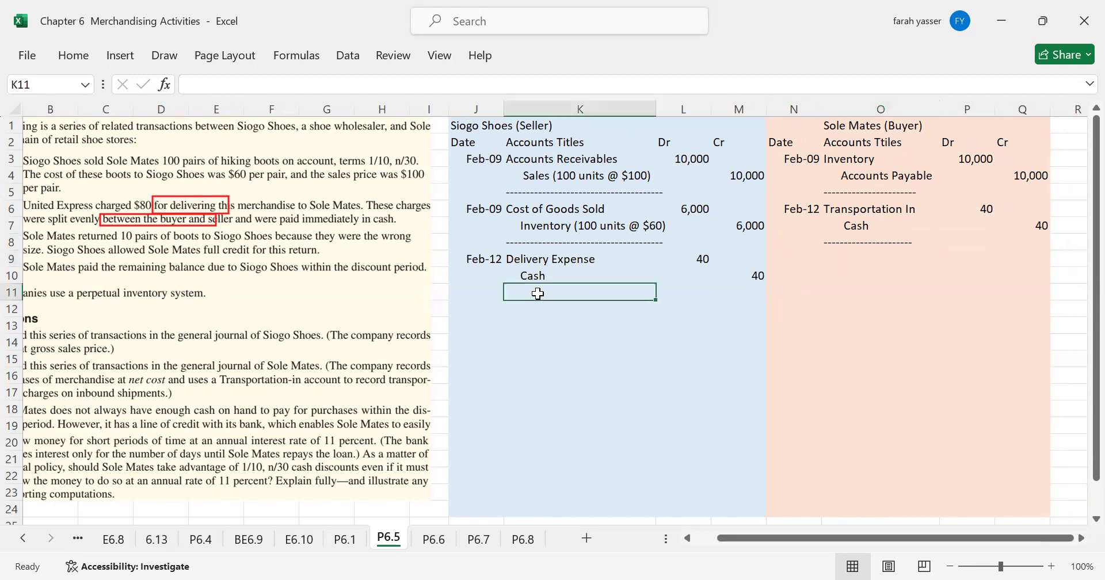
text(---------------------------------------)
key(Return)
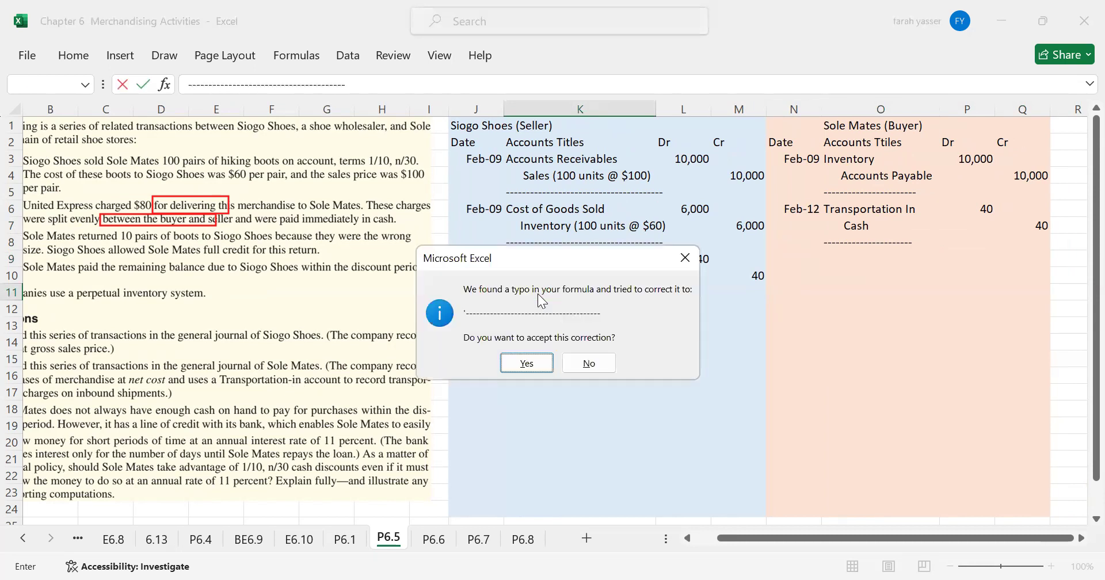
click(527, 365)
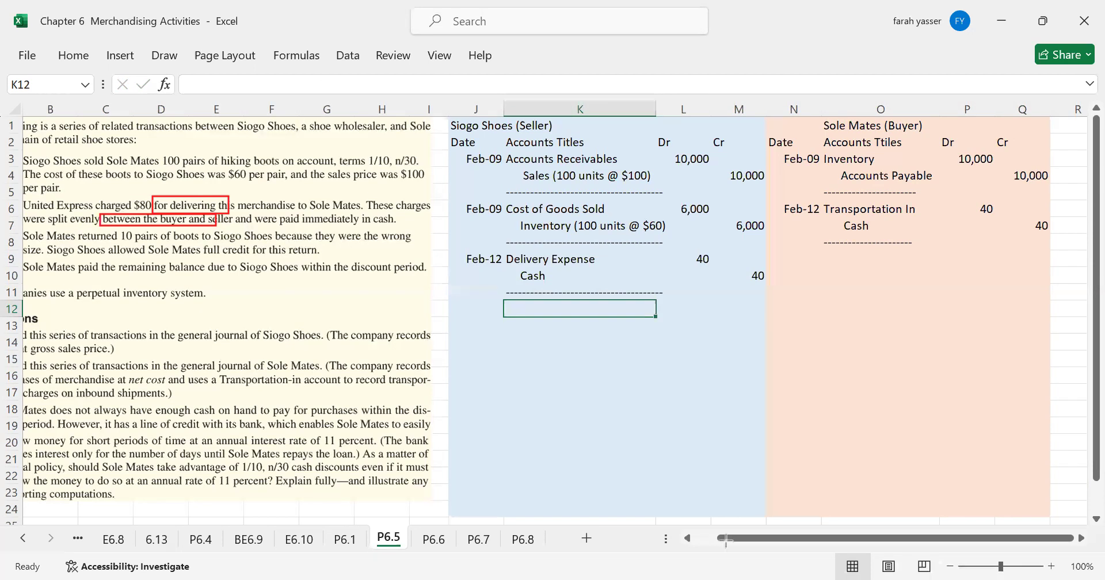
drag(726, 541, 654, 541)
drag(766, 525, 894, 540)
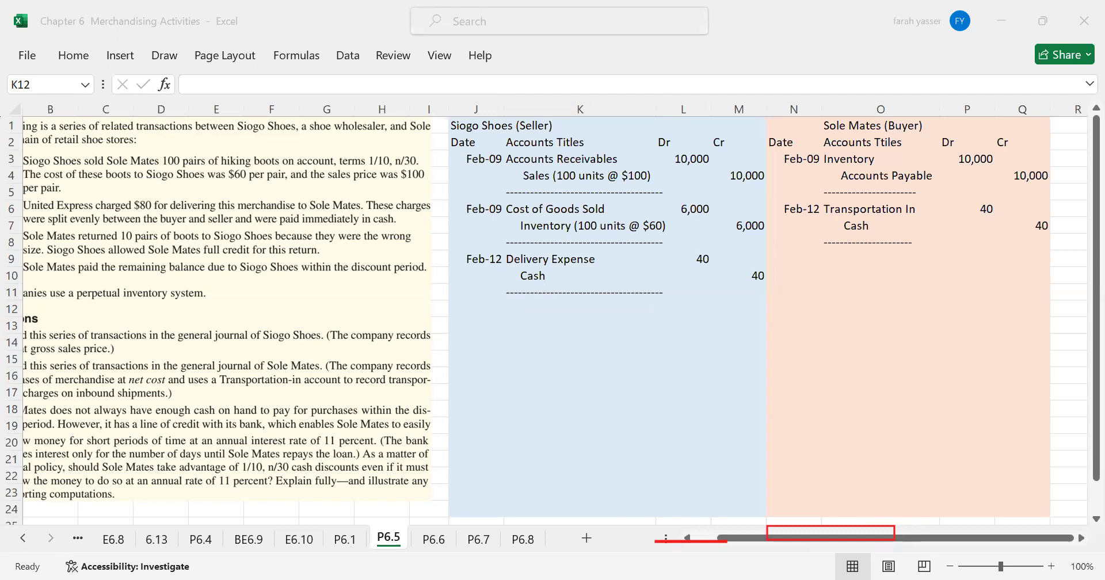
key(Escape)
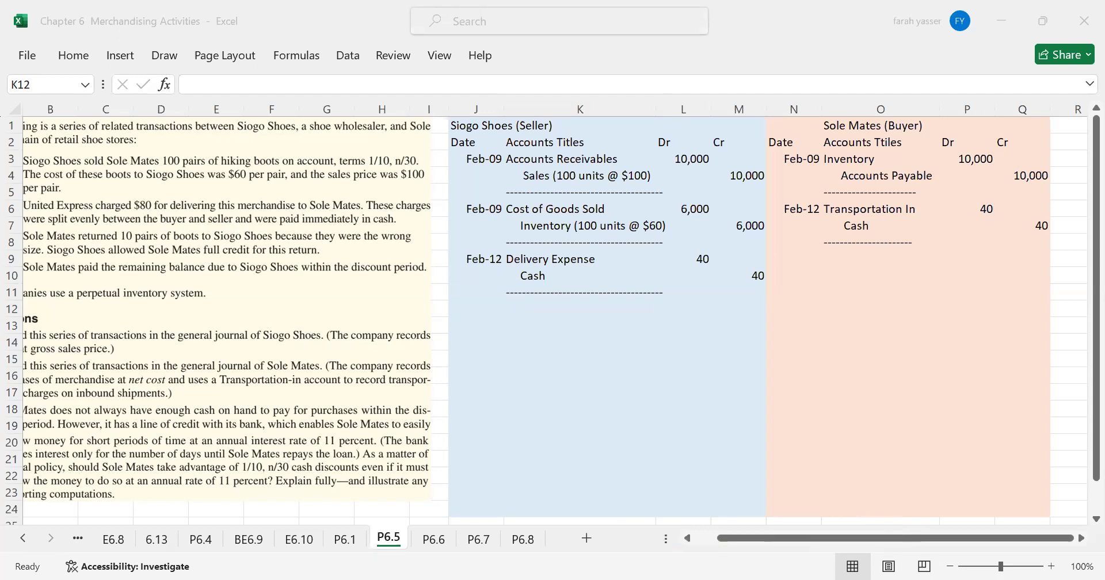
Enter the date Feb 13 in J12 to start the seller's sales return entry.
click(723, 535)
drag(721, 542, 685, 541)
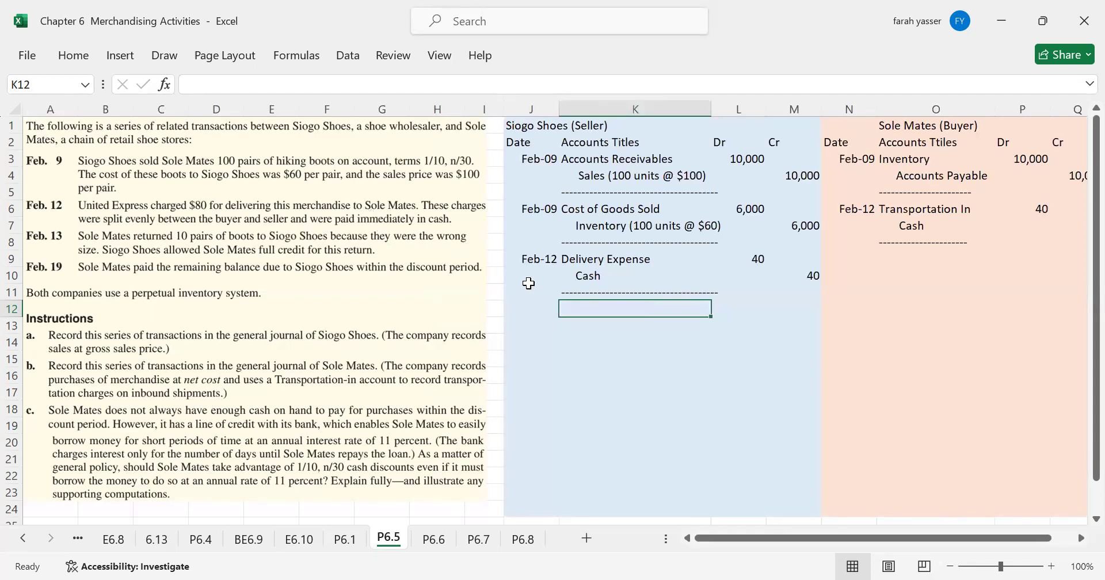
click(539, 307)
text(Feb 13)
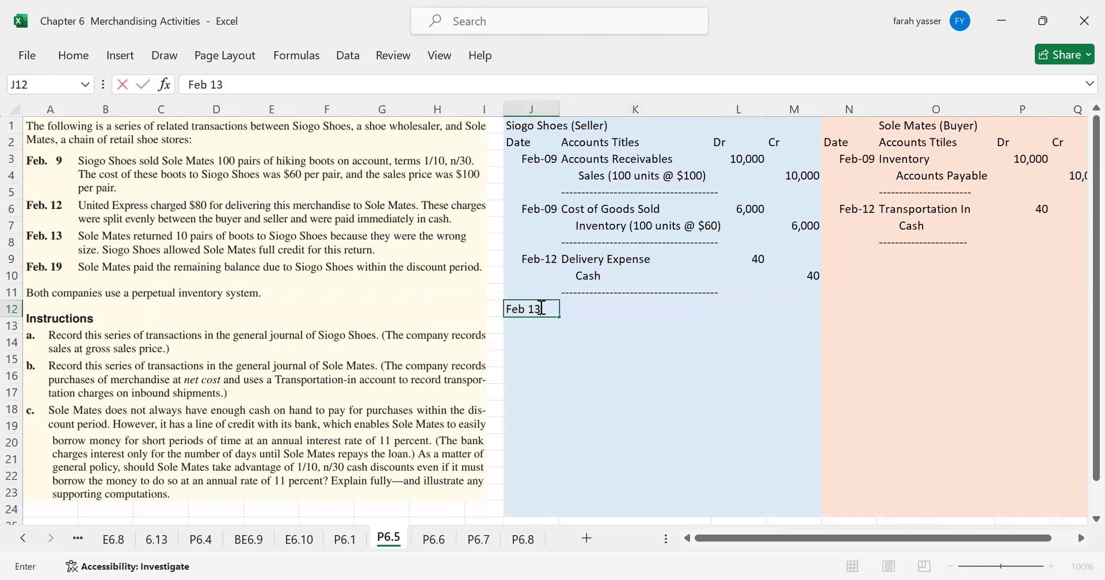
key(Return)
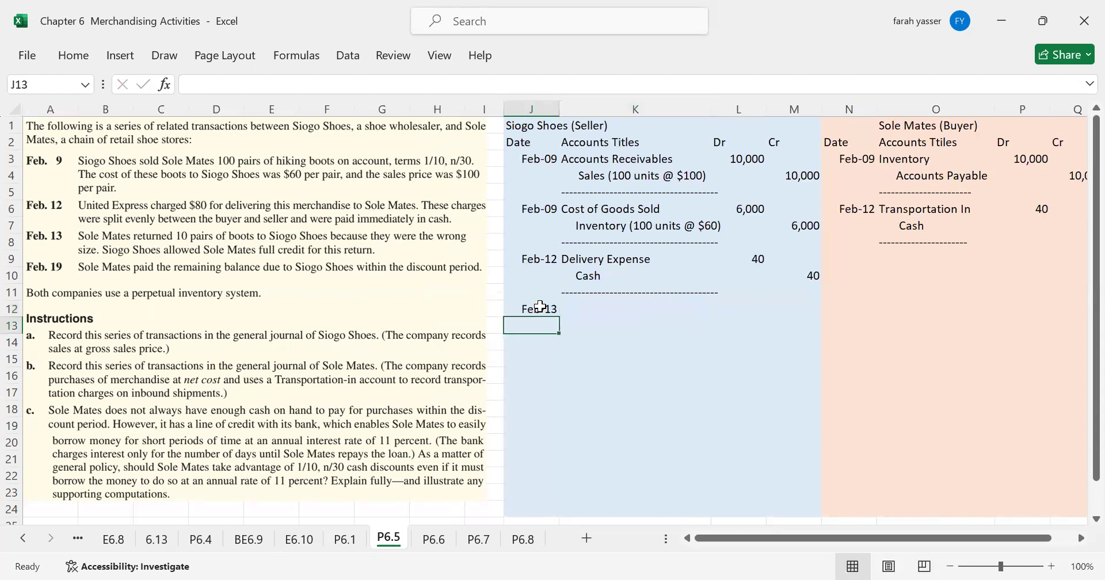
click(539, 307)
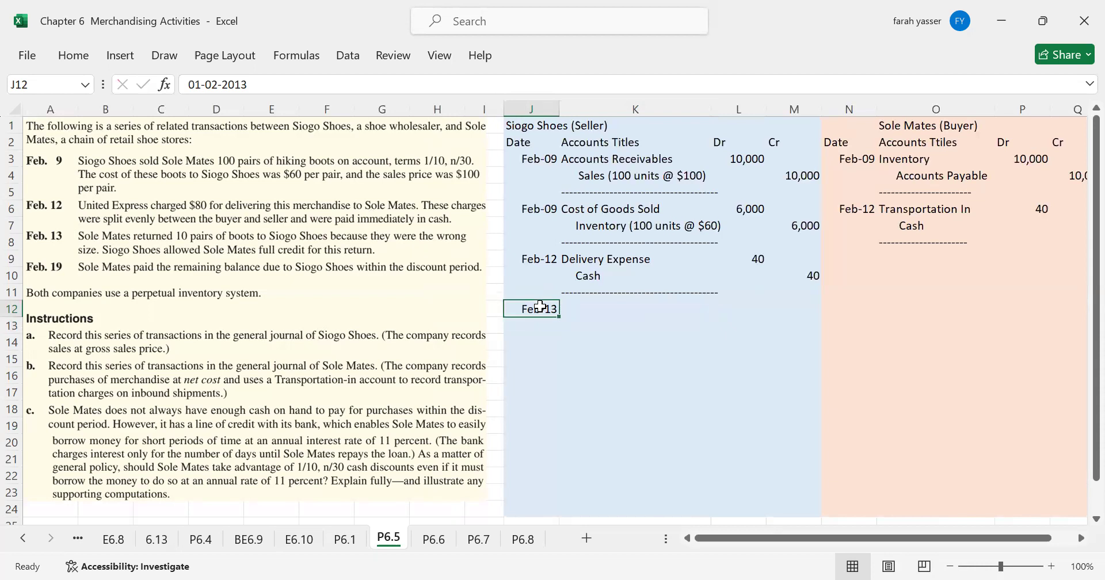
Enter the debit account "Sales returns and Allownaces" in K12 and the indented credit account Accounts Receivables in K13.
key(Right)
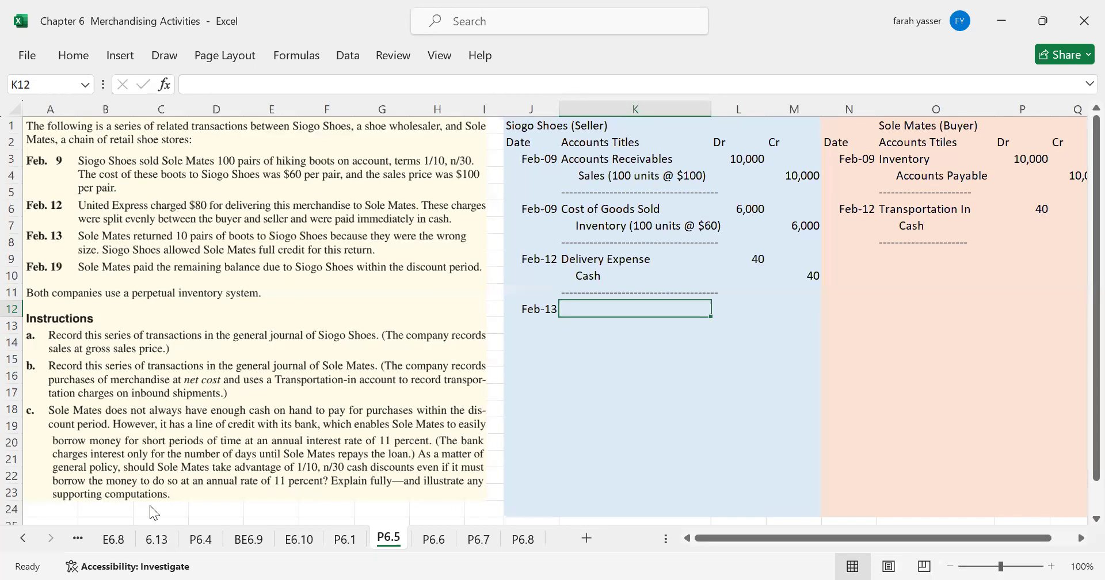
key(super+shift+s)
drag(77, 228, 473, 258)
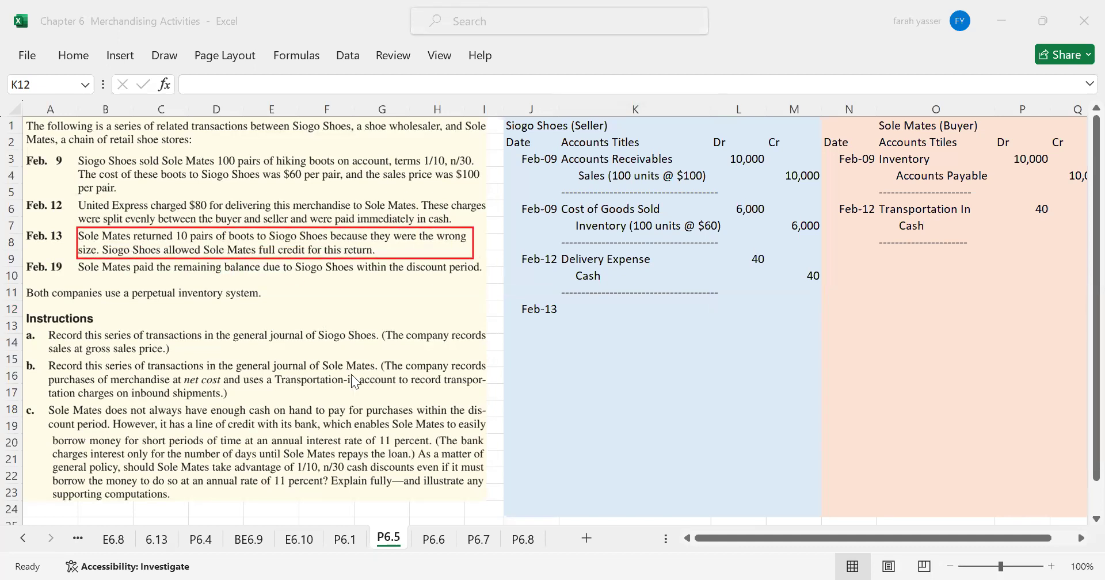
click(584, 309)
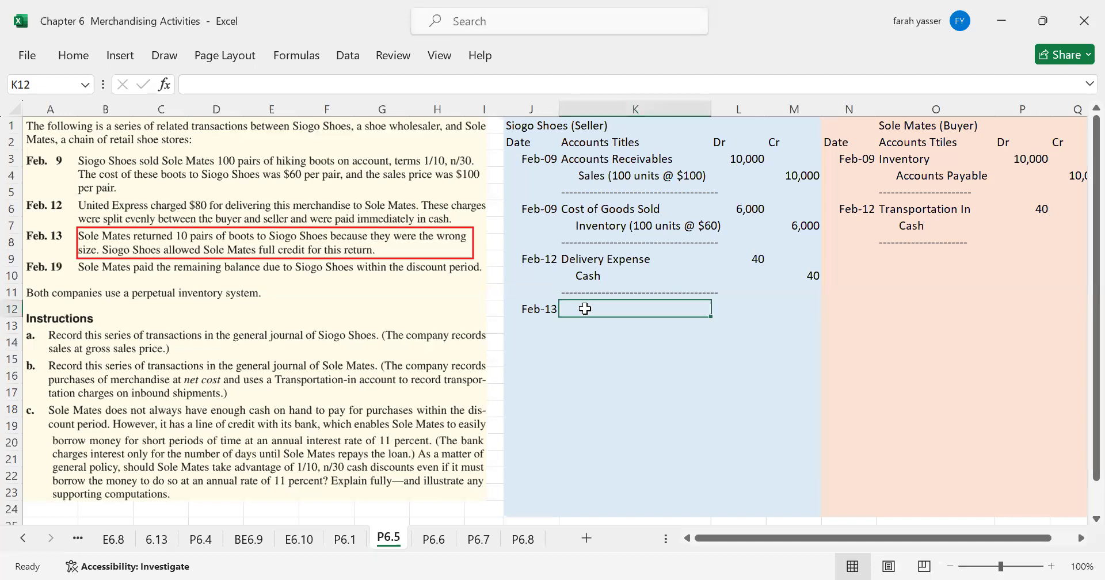
text(Sal)
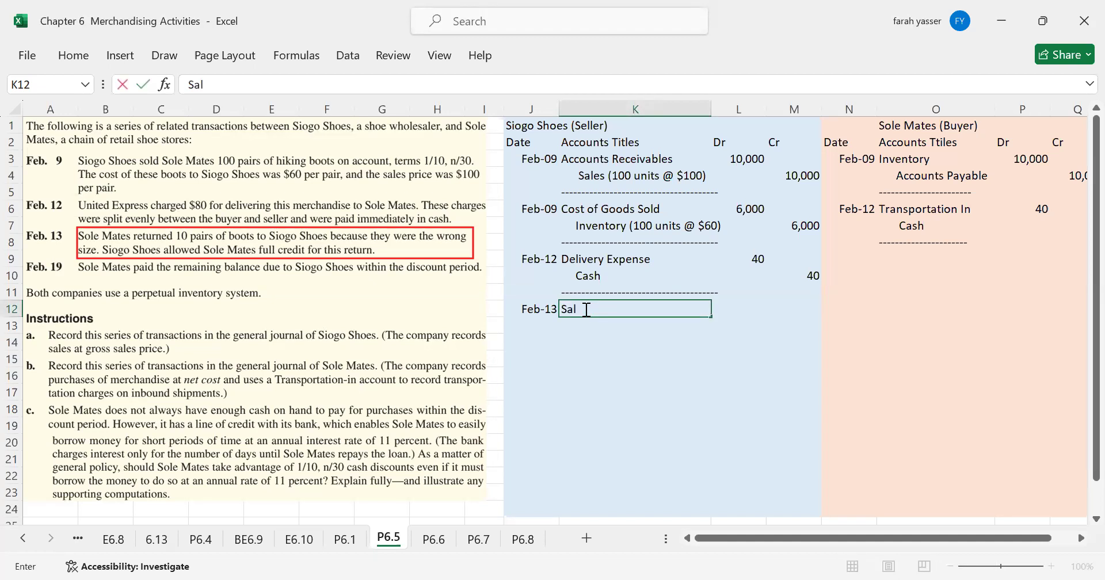
text(es returns and Allo)
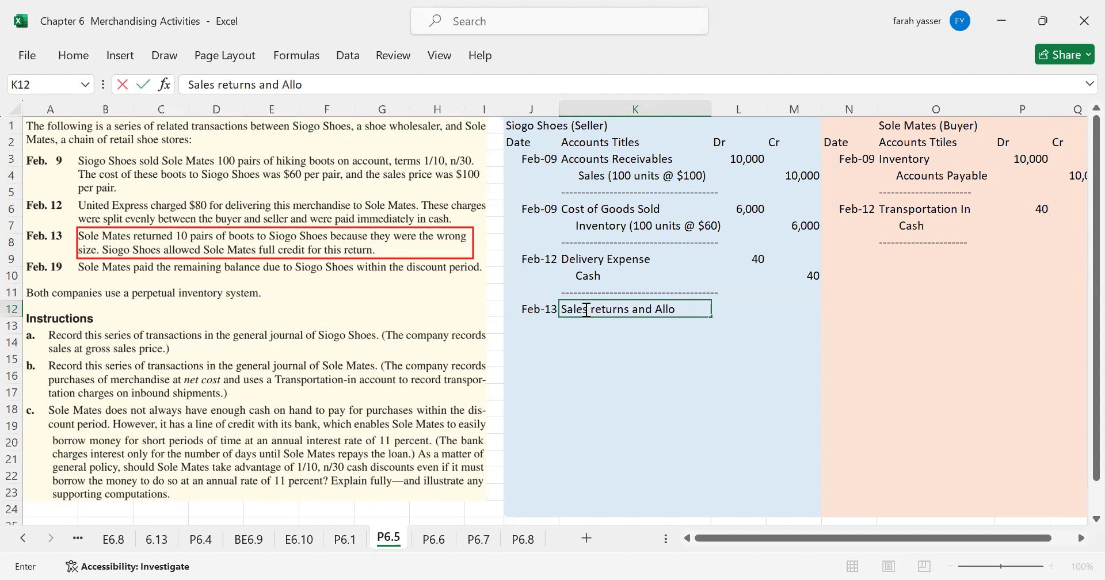
text(wnaces)
key(Return)
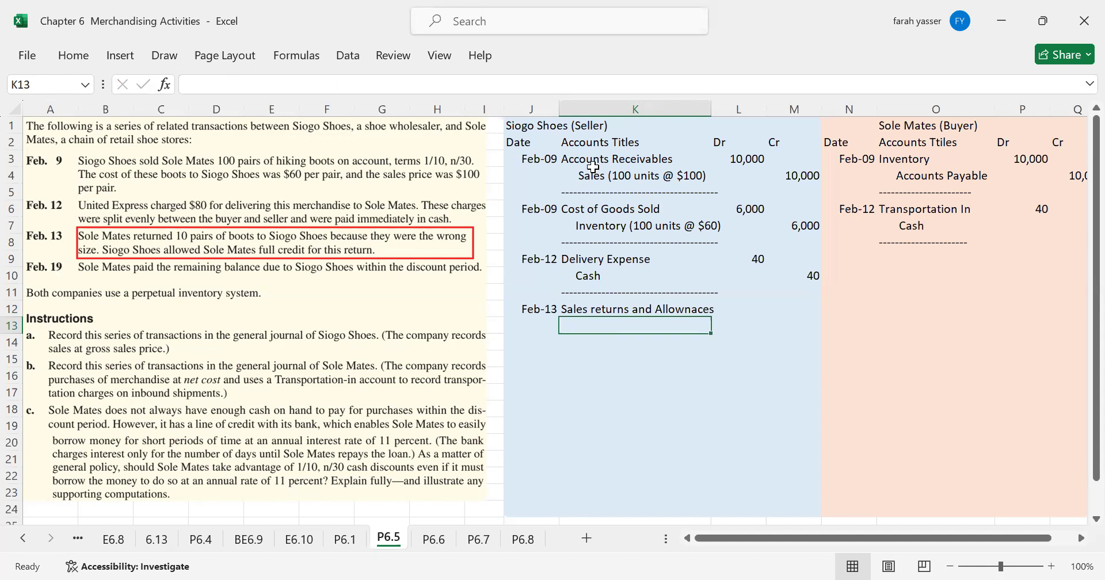
double_click(636, 326)
text(Acc)
text(co)
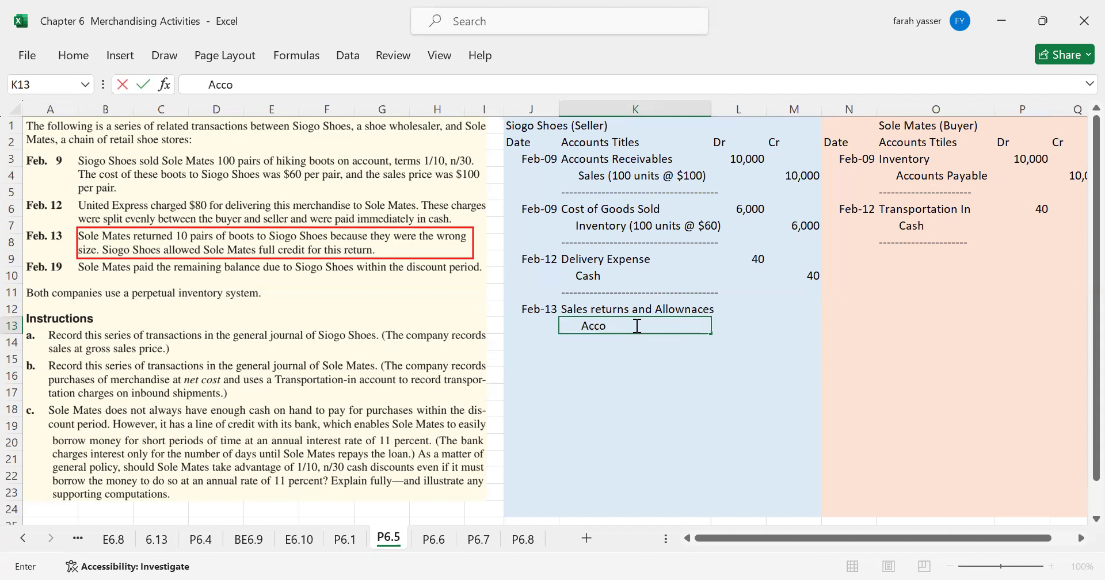
text(unts Receivables)
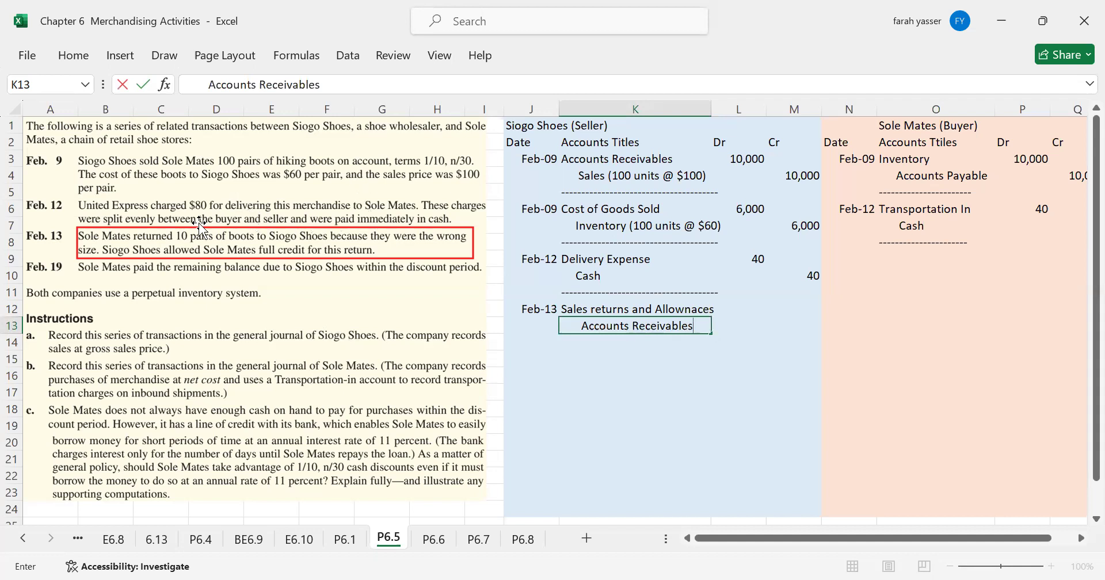
Record the sales return amounts in the seller journal: 1000 debit in L12 and 1000 credit in M13.
click(754, 308)
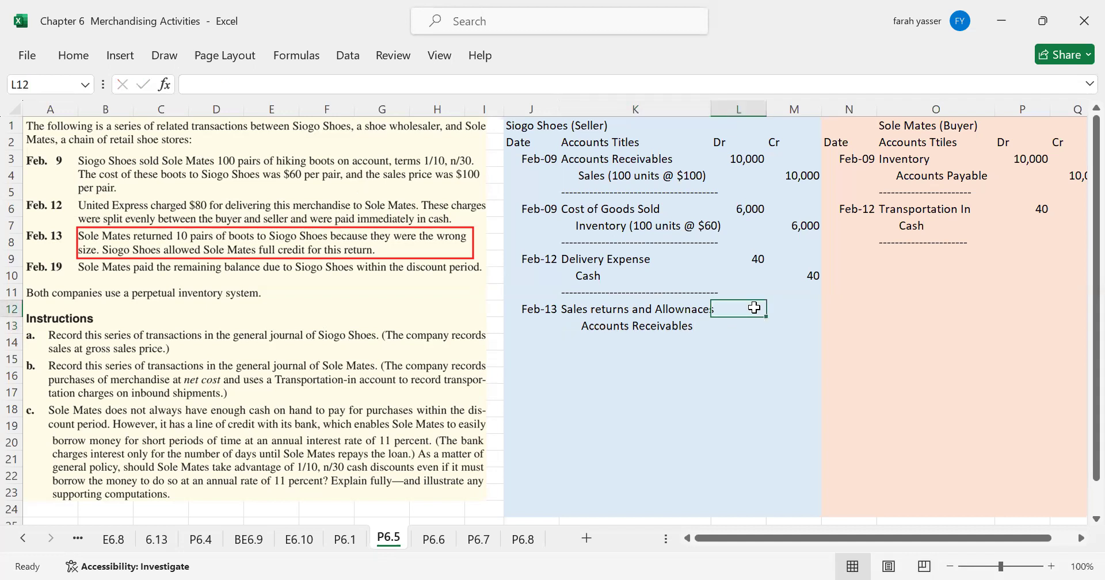
text(1000)
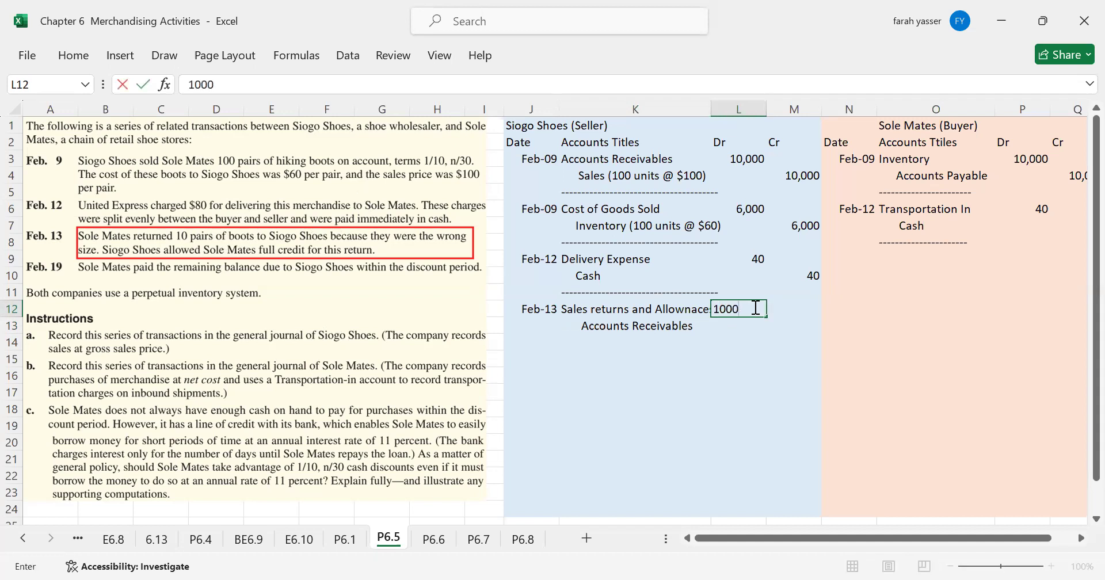
key(Return)
key(Right)
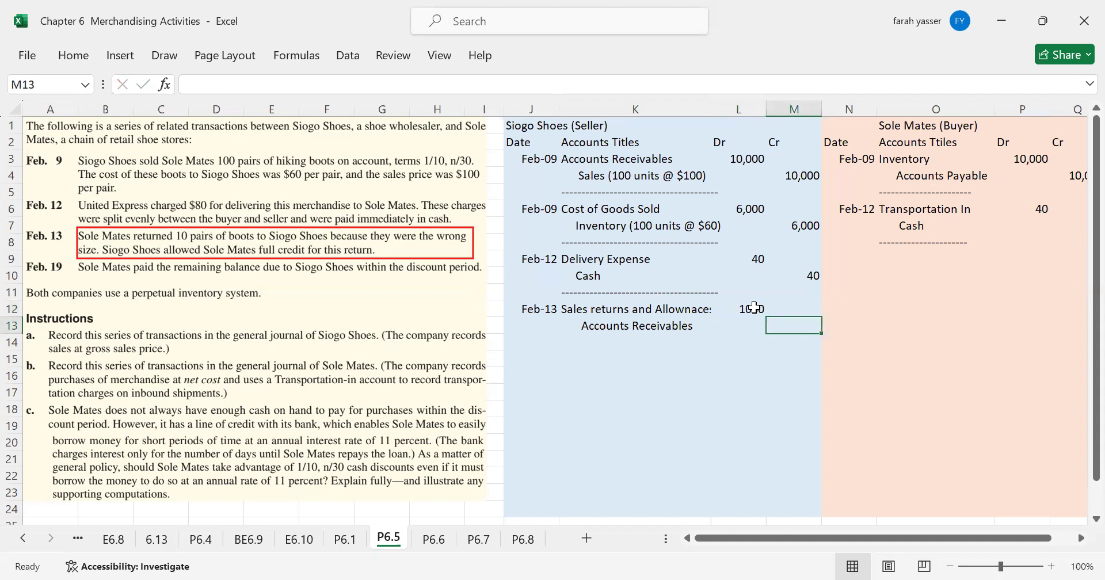
text(1000)
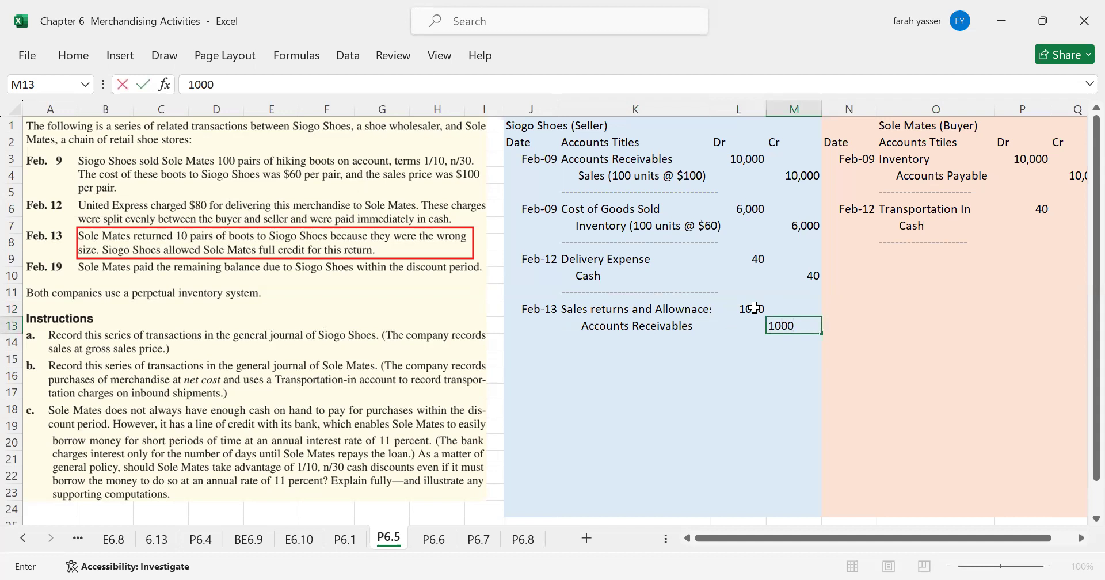
key(Return)
Add a dashed separator line in K14 below the seller's sales return entry, accepting the suggested text correction.
key(Left)
key(Left)
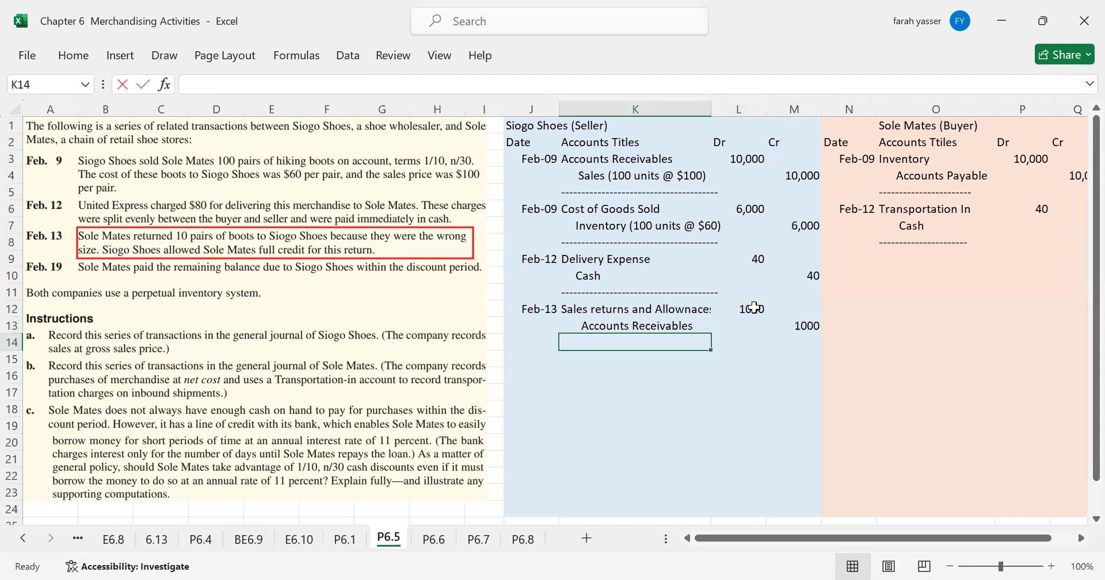
text(------------------------------------)
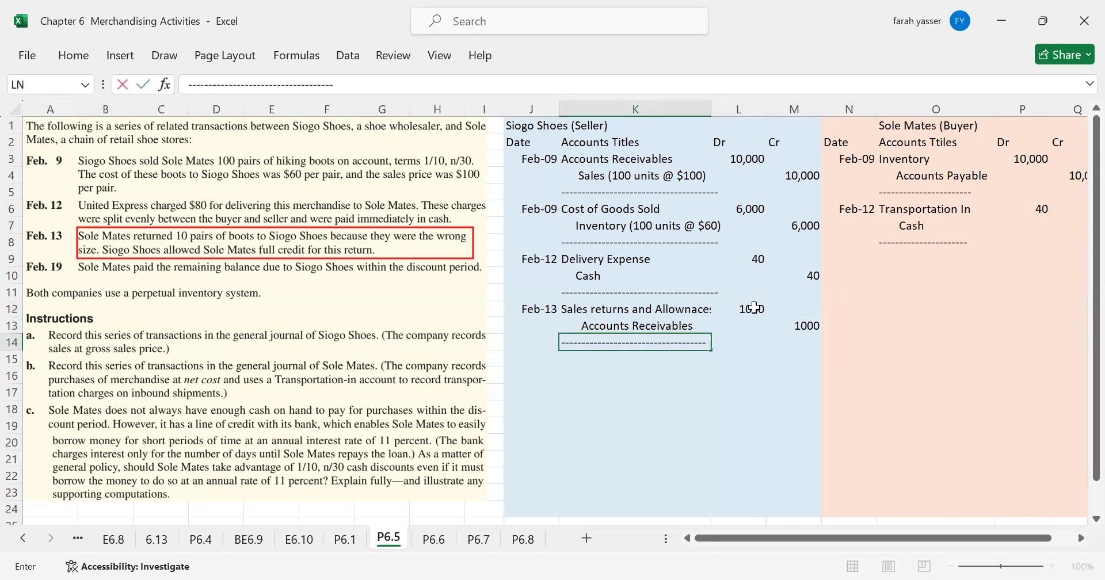
key(Return)
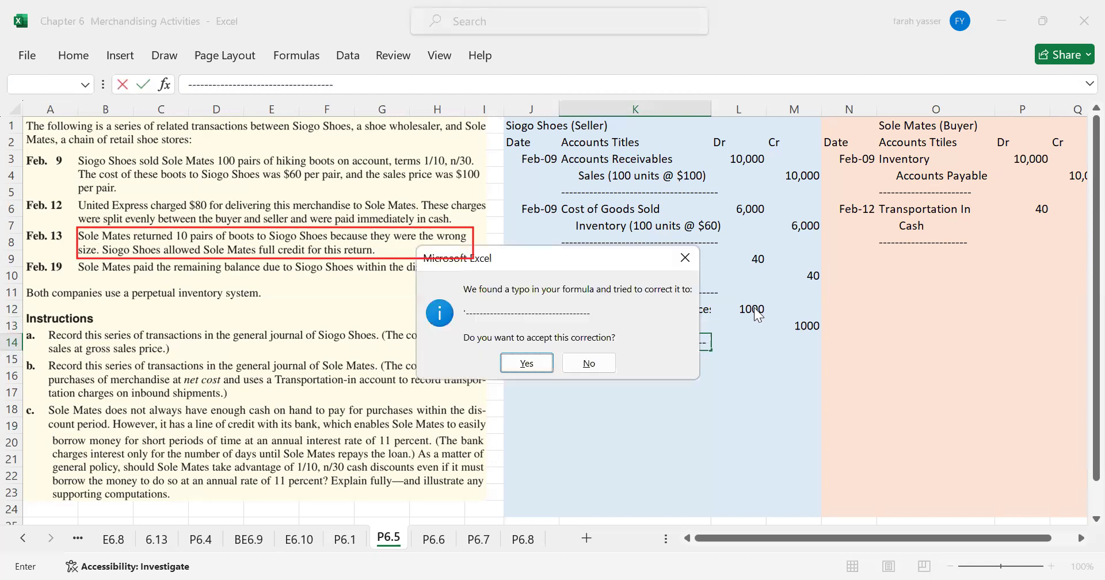
click(514, 365)
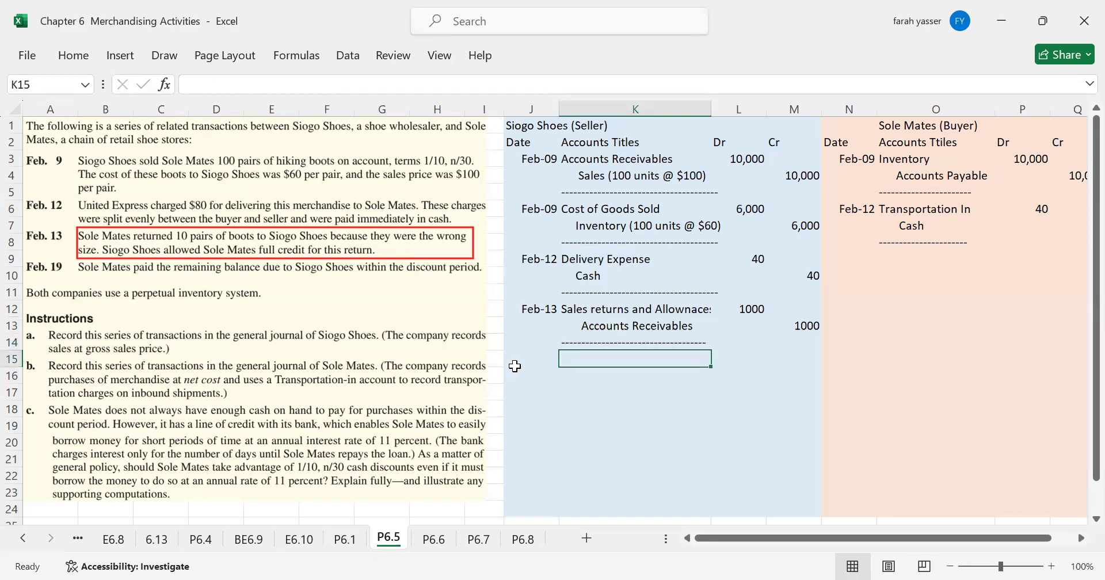
Enter the date Feb 13 in J15 to start the seller's entry for the cost of the returned boots.
click(543, 352)
text(Feb)
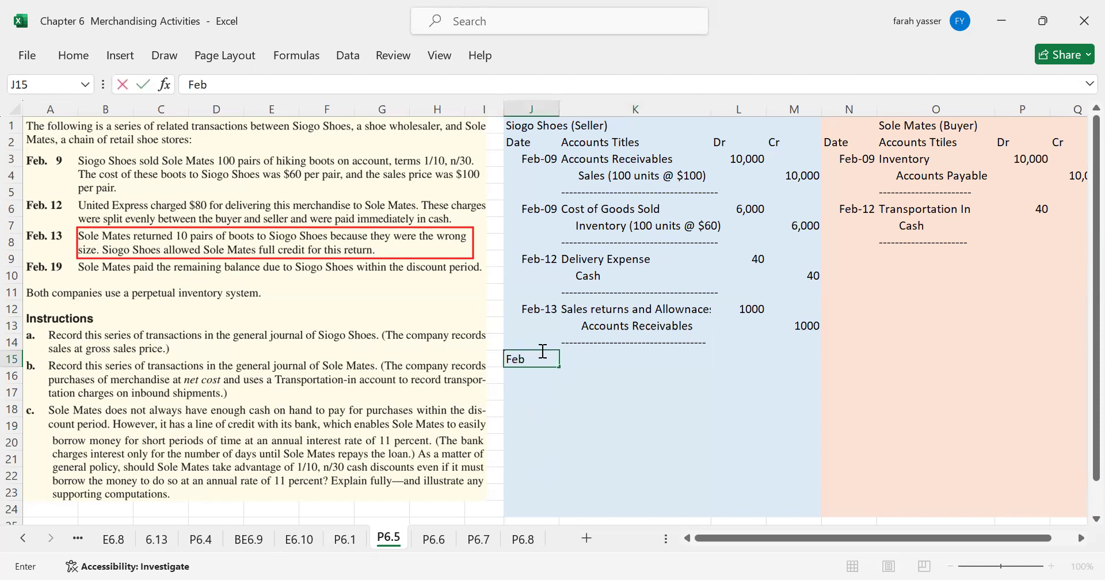
text( 13)
key(Return)
Enter the debit account Inventory in K15 and the indented credit account Cost of Goods Sold in K16.
click(540, 352)
key(Tab)
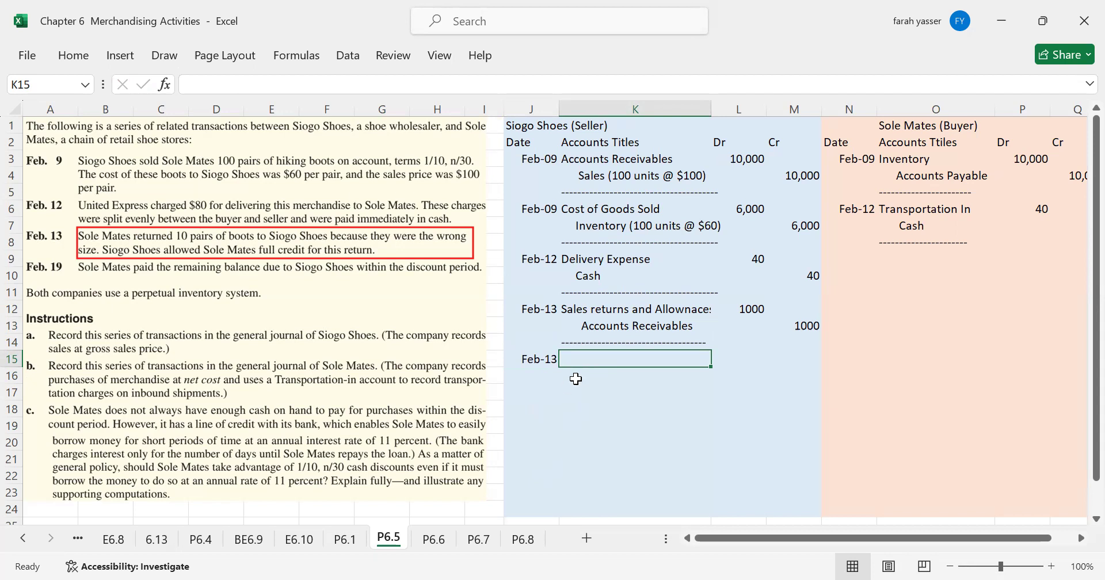
text(Inventory)
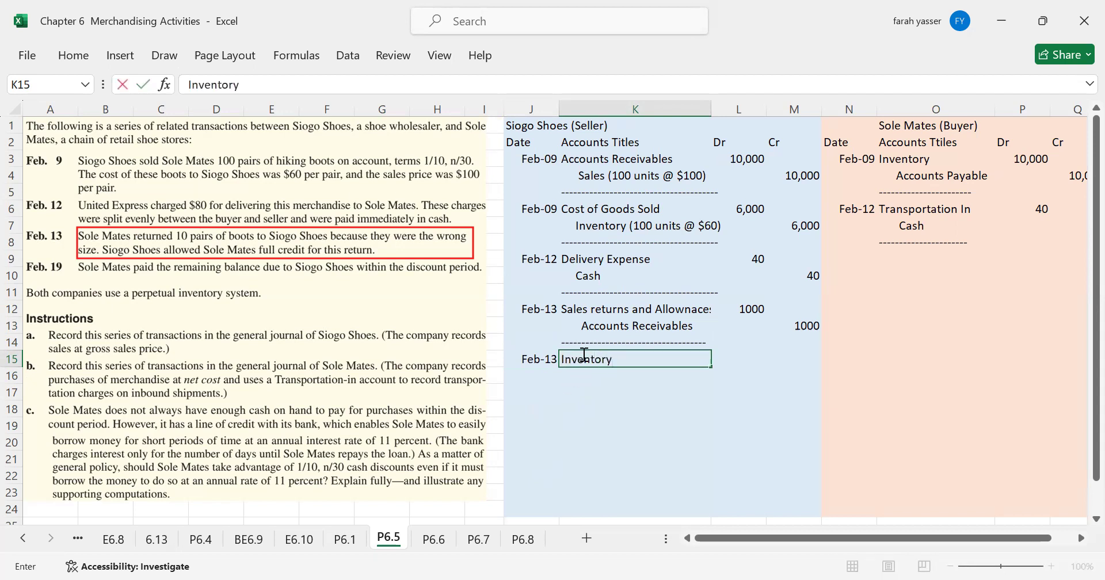
key(Return)
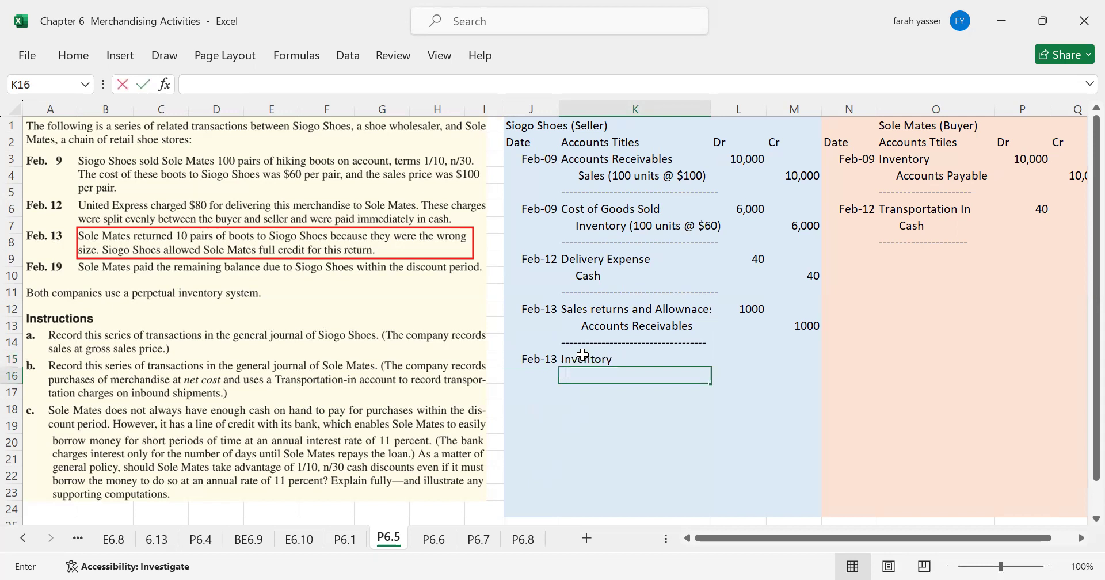
text(Cost o)
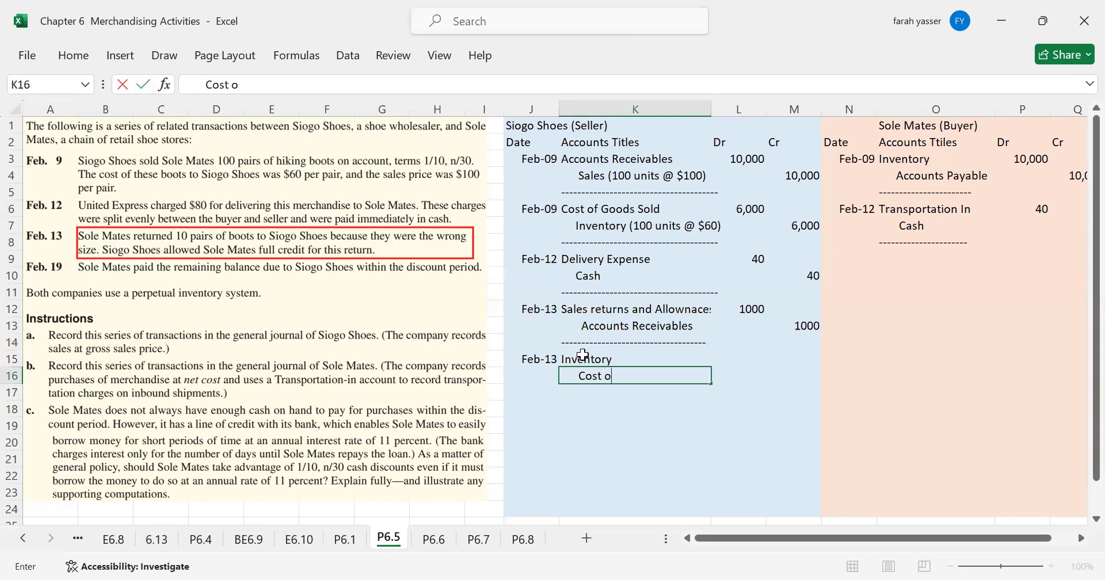
text(f Goods Sold)
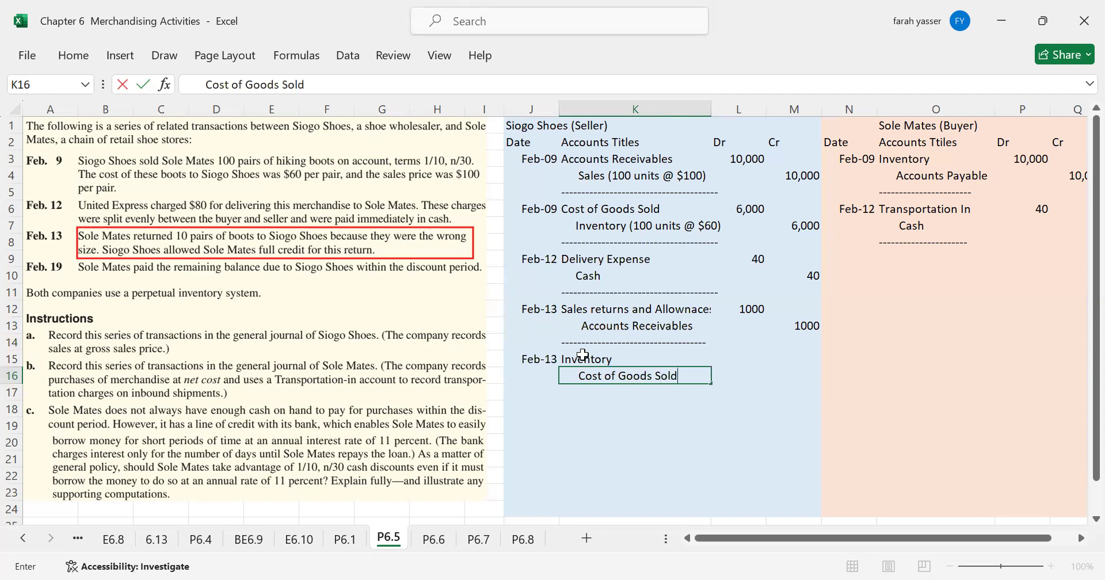
Record the returned inventory amounts in the seller journal: the formula =10*60 as debit in L15 and 600 as credit in M16.
click(582, 354)
key(Tab)
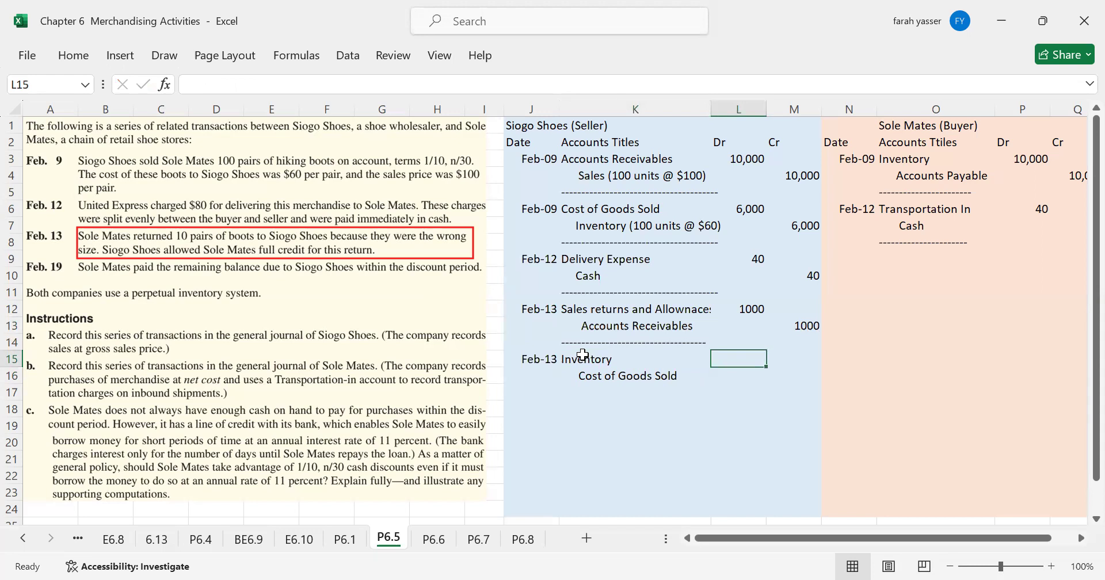
text(=100)
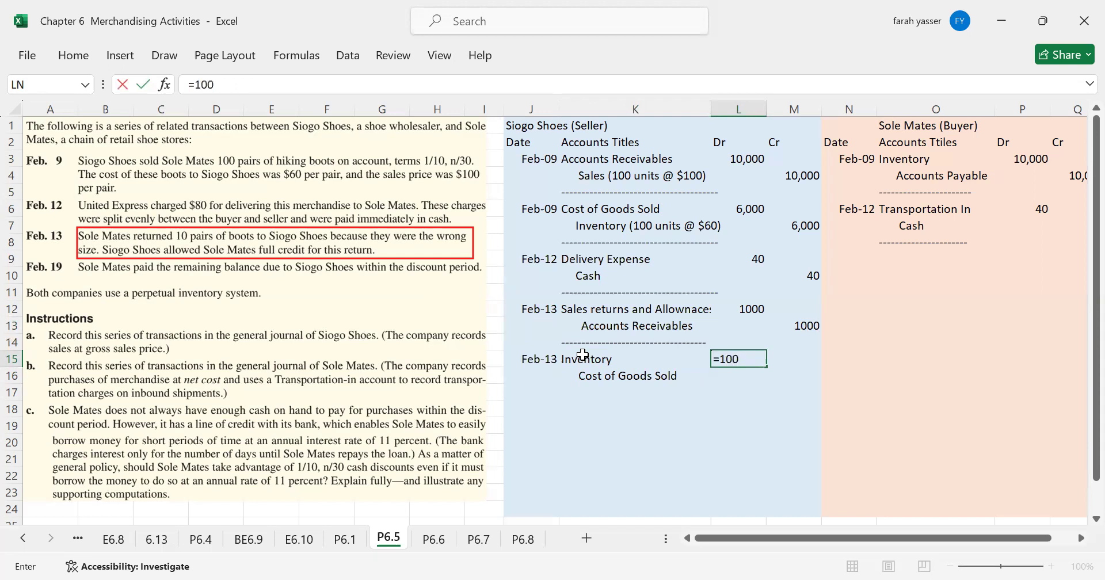
key(BackSpace)
text(@)
key(BackSpace)
text(*)
text(60)
key(Return)
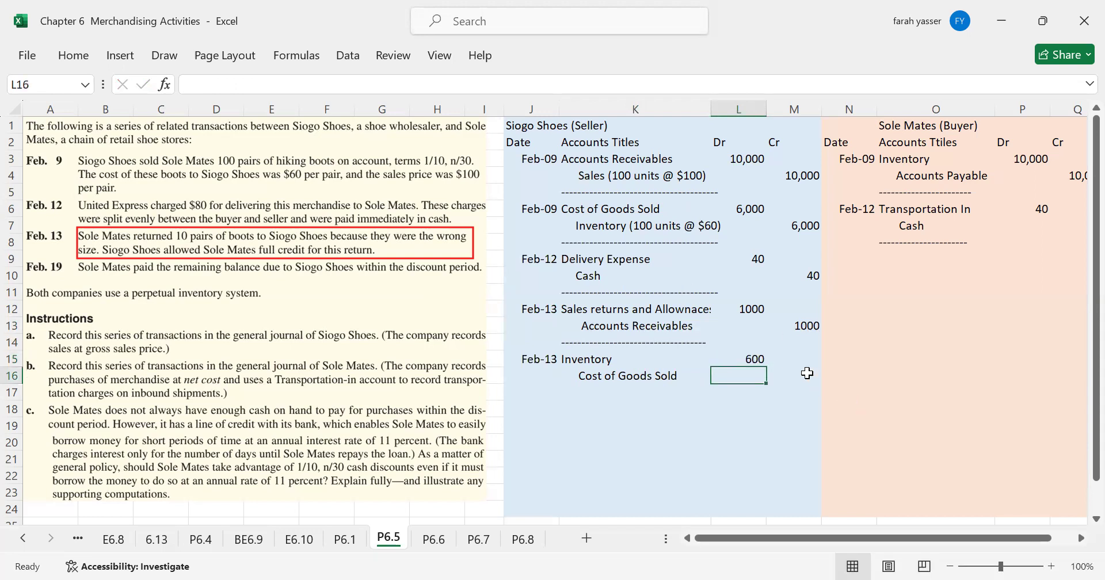
click(809, 373)
text(600)
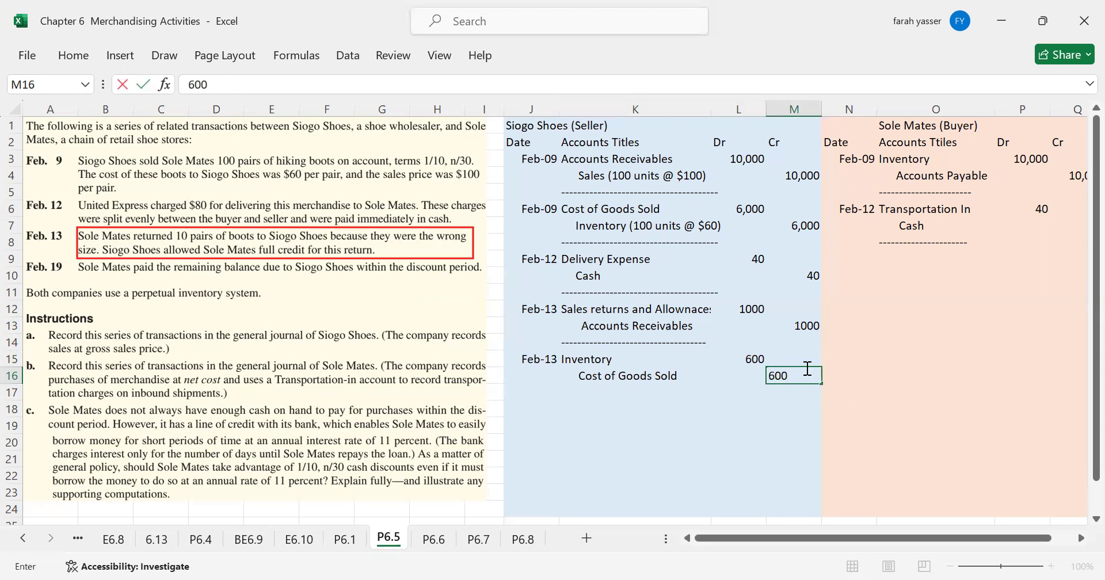
key(Return)
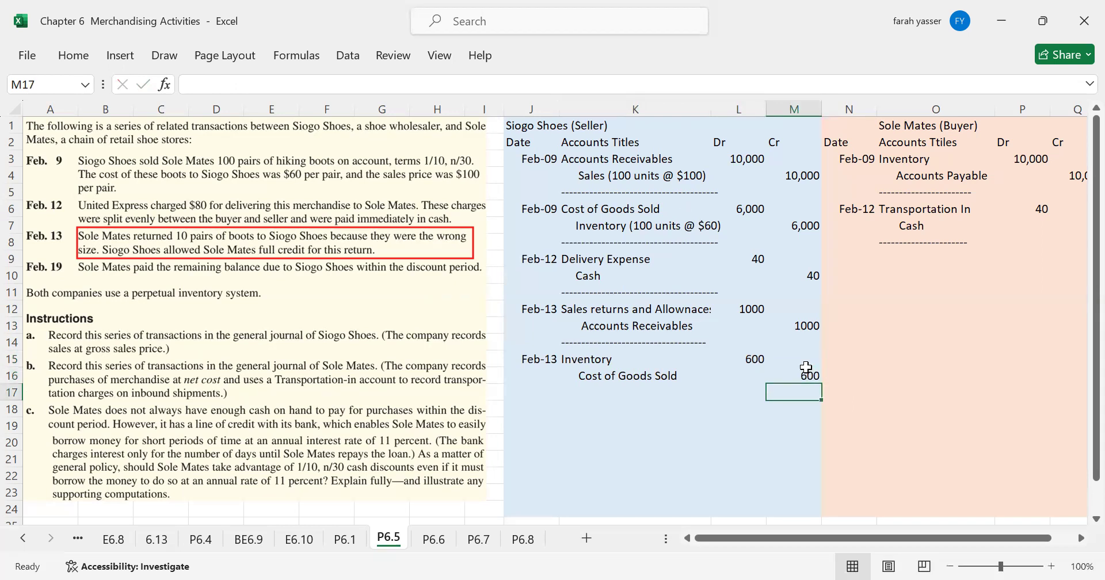
Add a dashed separator line in K17 below the seller's inventory return entry, accepting the suggested text correction.
click(589, 384)
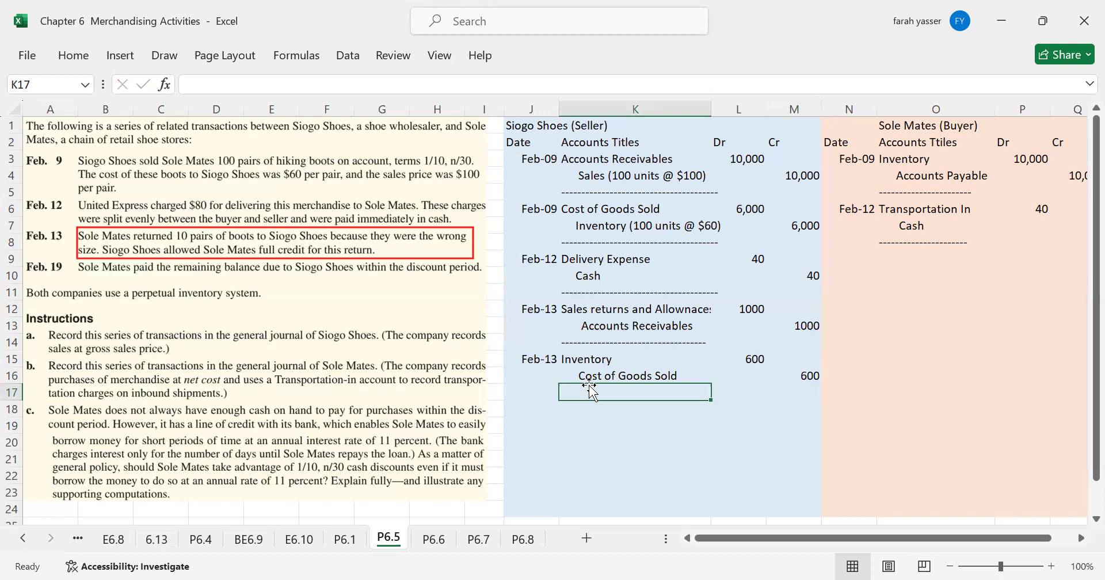
text(------------------------------------)
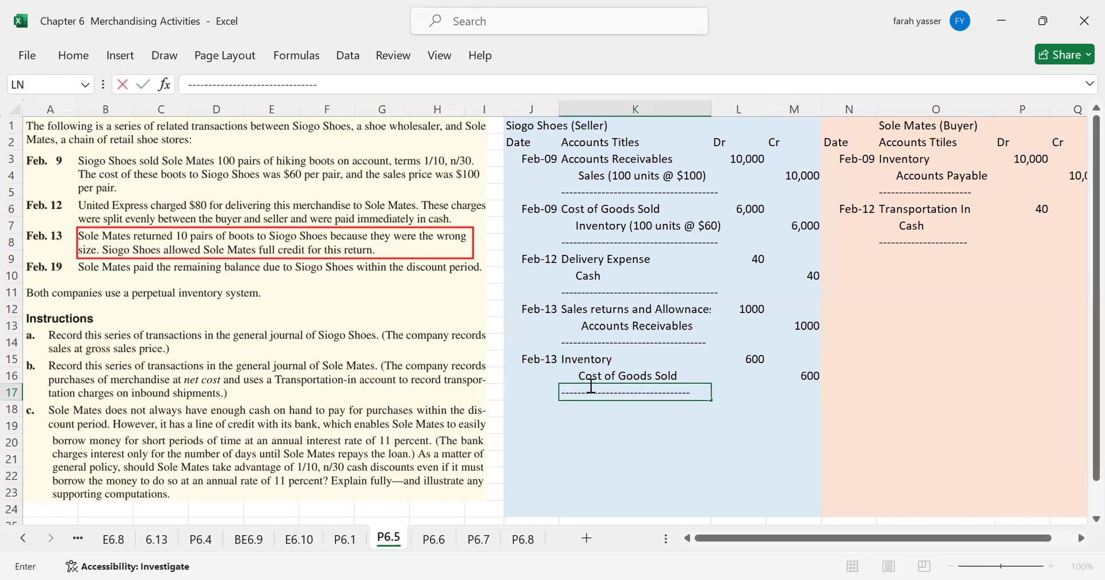
key(Return)
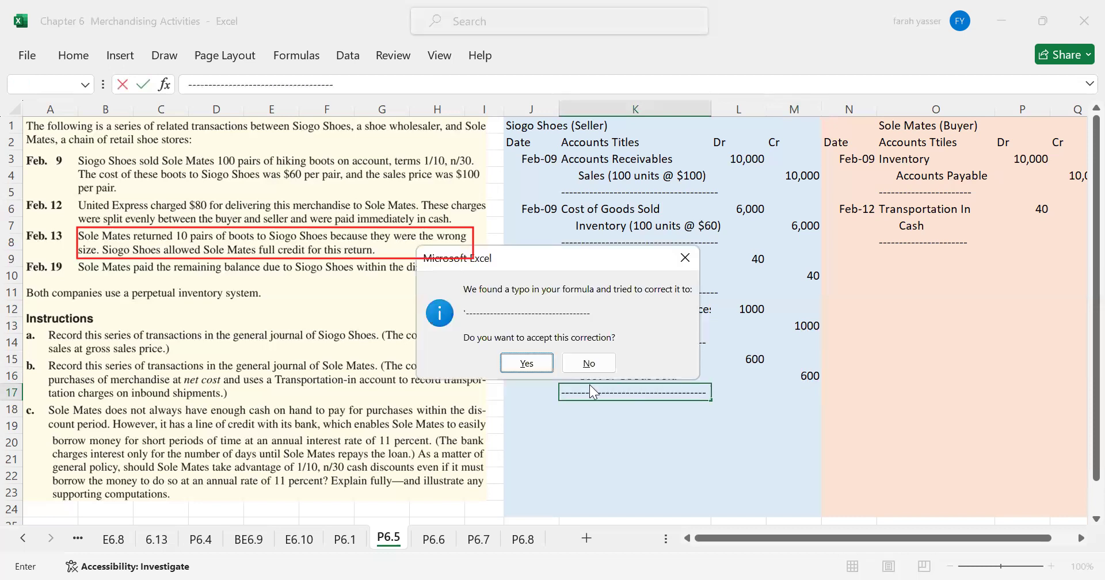
click(539, 363)
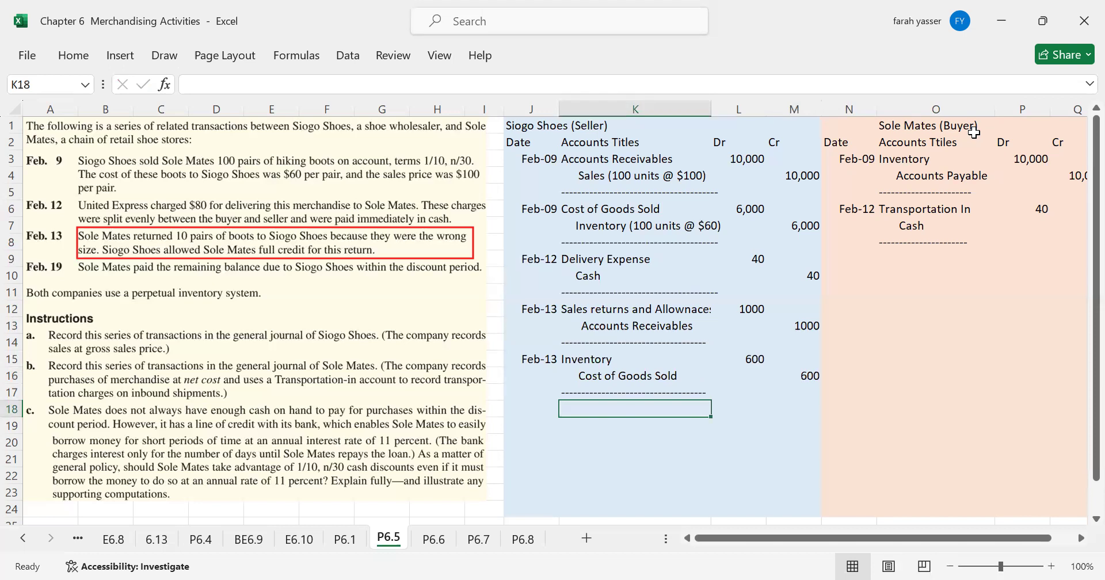
Enter the date Feb 13 in N9 to start the buyer's purchase return entry.
click(887, 257)
click(853, 256)
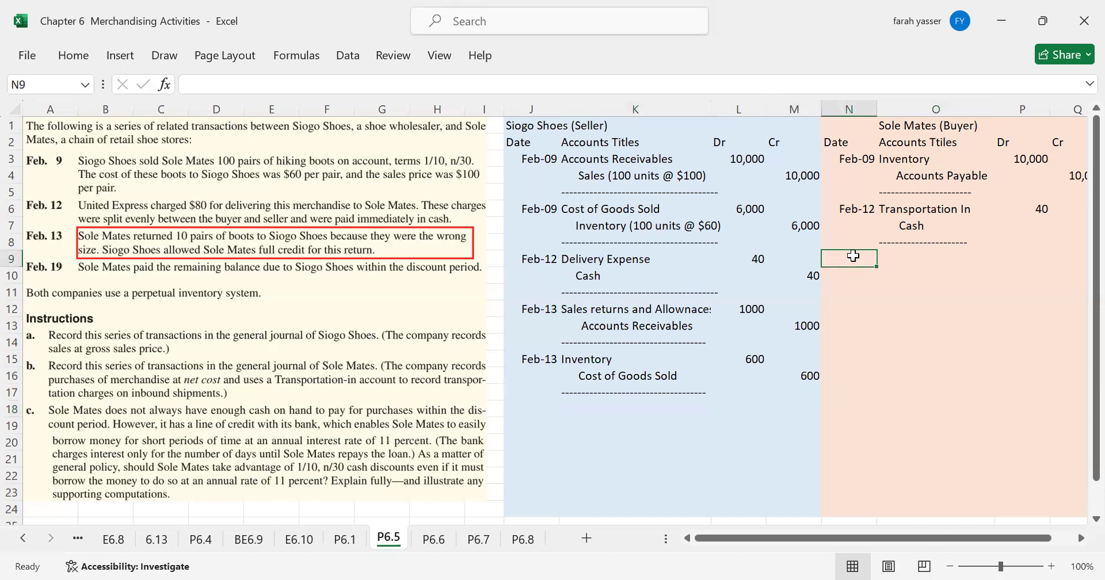
text(Feb 13)
key(Return)
Enter the debit account "Accounts Payble" in O9 and the indented credit account Inventory in O10 of the buyer journal.
click(853, 256)
key(Right)
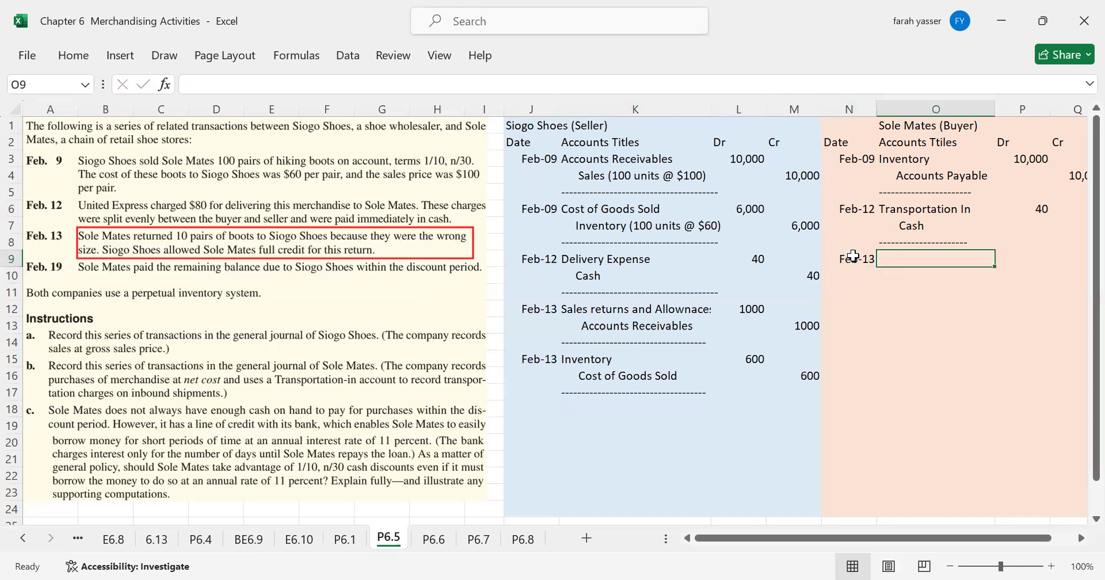
text(Accounts )
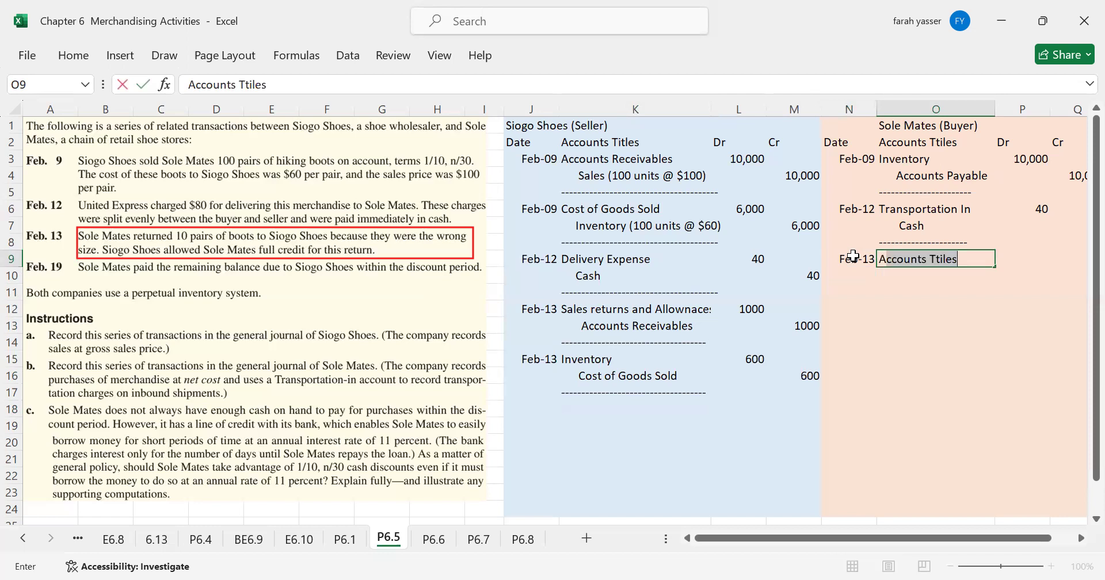
text(Paybles)
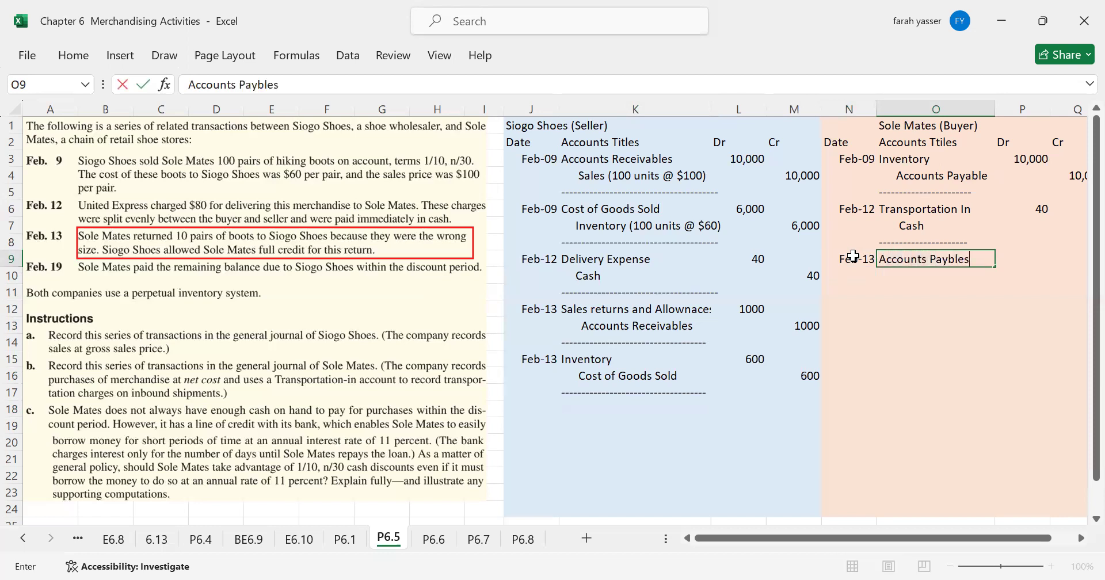
key(BackSpace)
click(910, 161)
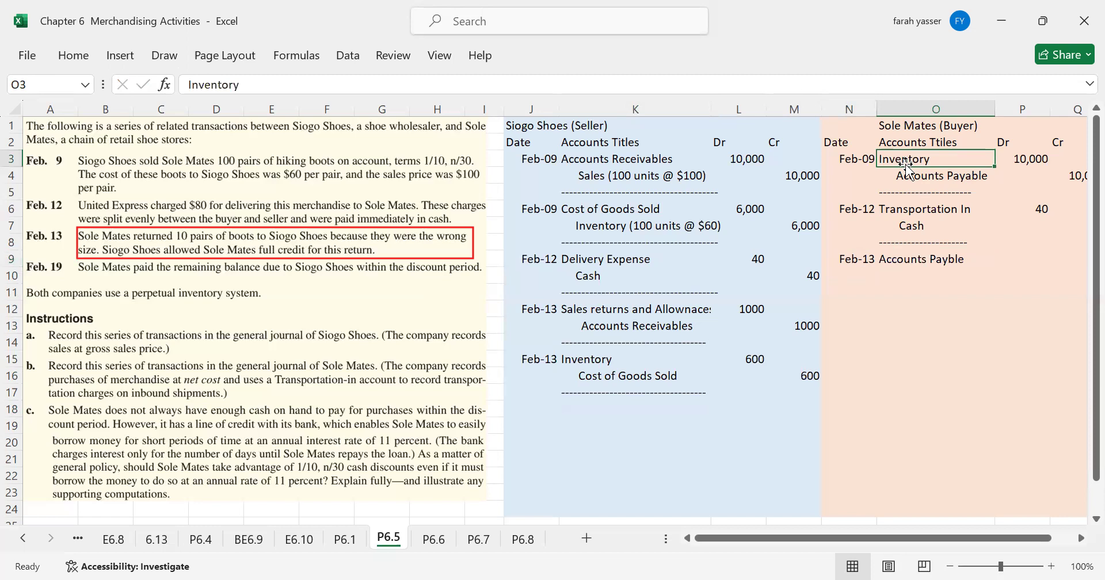
click(907, 276)
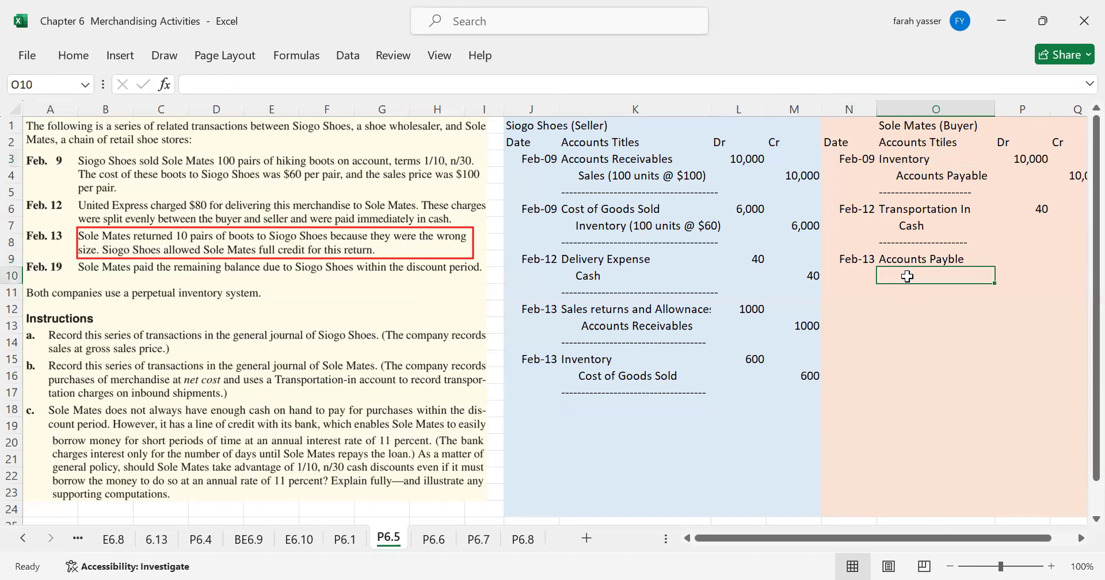
text(Inventory)
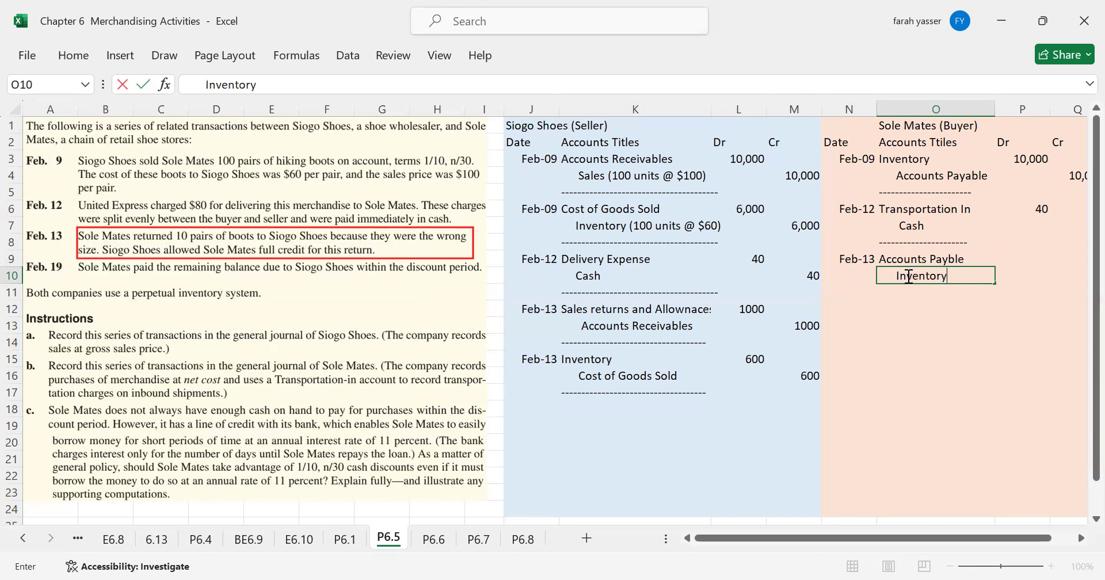
Record the return amounts in the buyer journal: 1000 debit in P9 and 1000 credit in Q10.
key(Up)
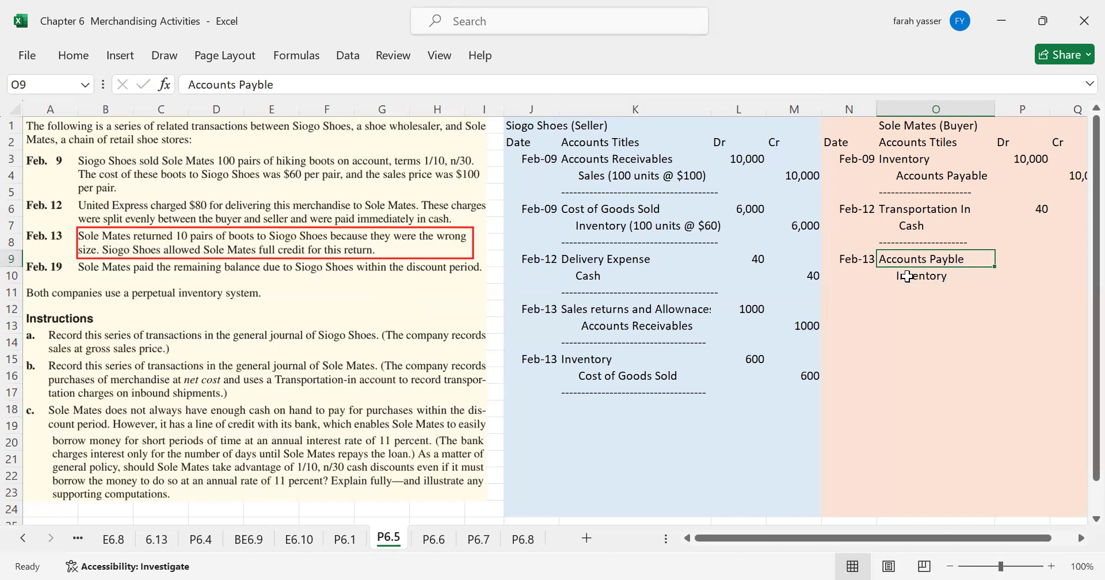
key(Right)
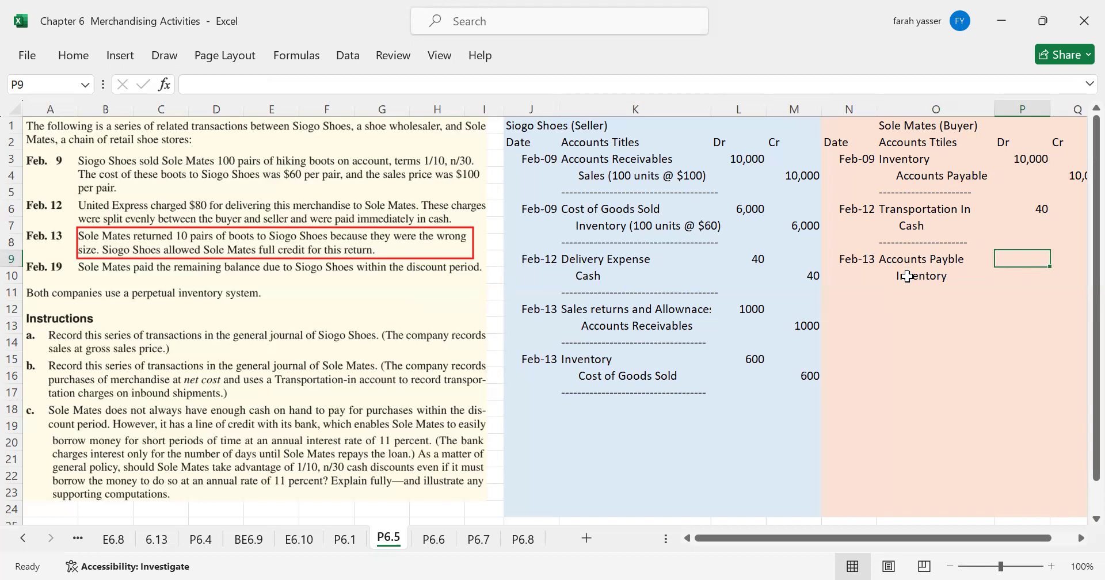
text(1000)
key(Return)
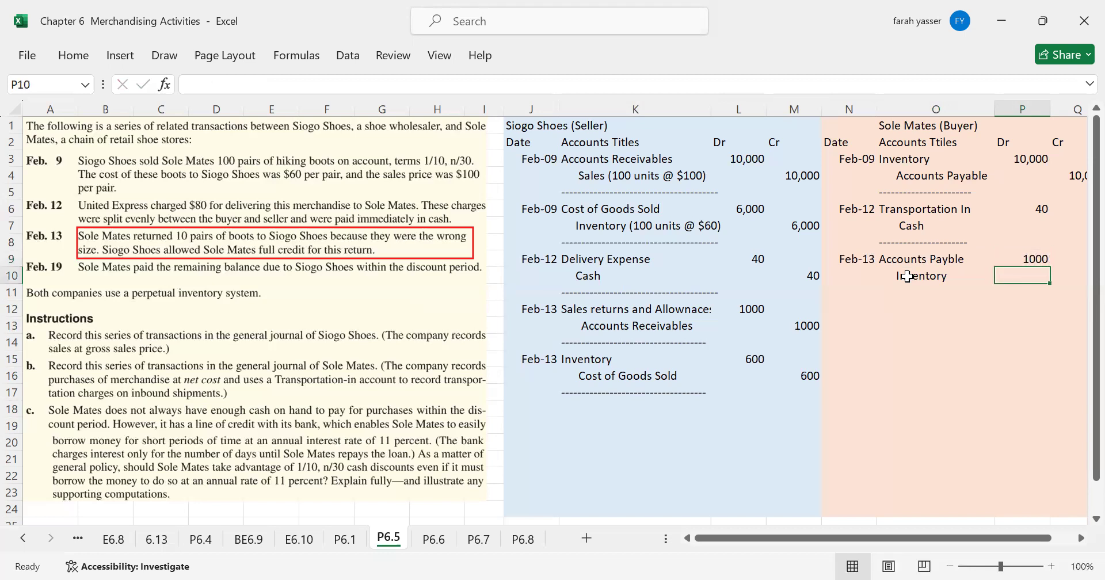
key(Right)
text(1000)
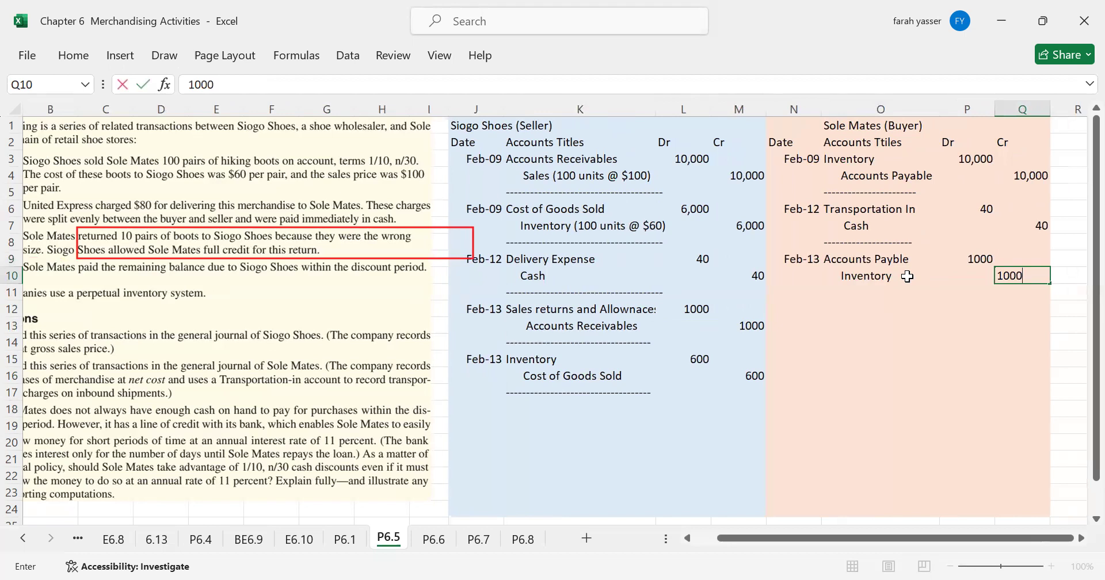
key(Return)
Enter the date Feb 19 in J18 to start the seller's payment receipt entry.
key(Left)
key(Left)
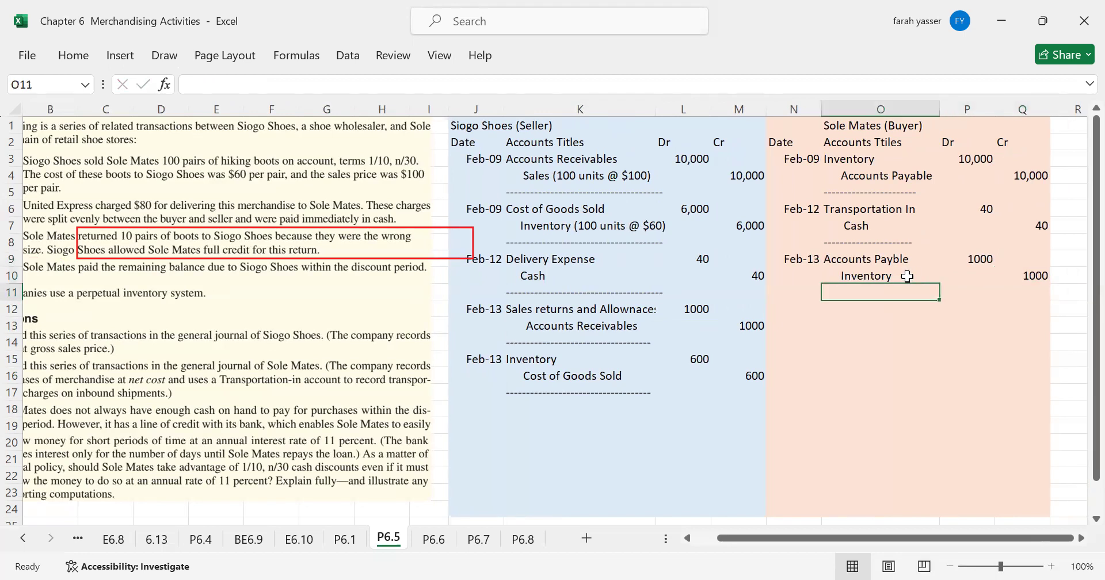
key(Home)
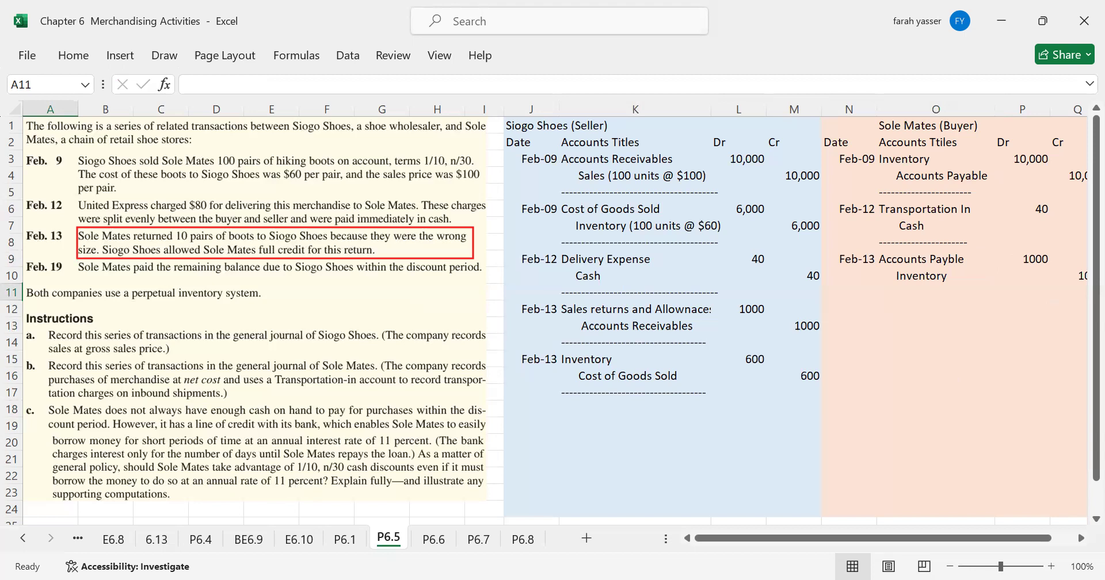
key(Escape)
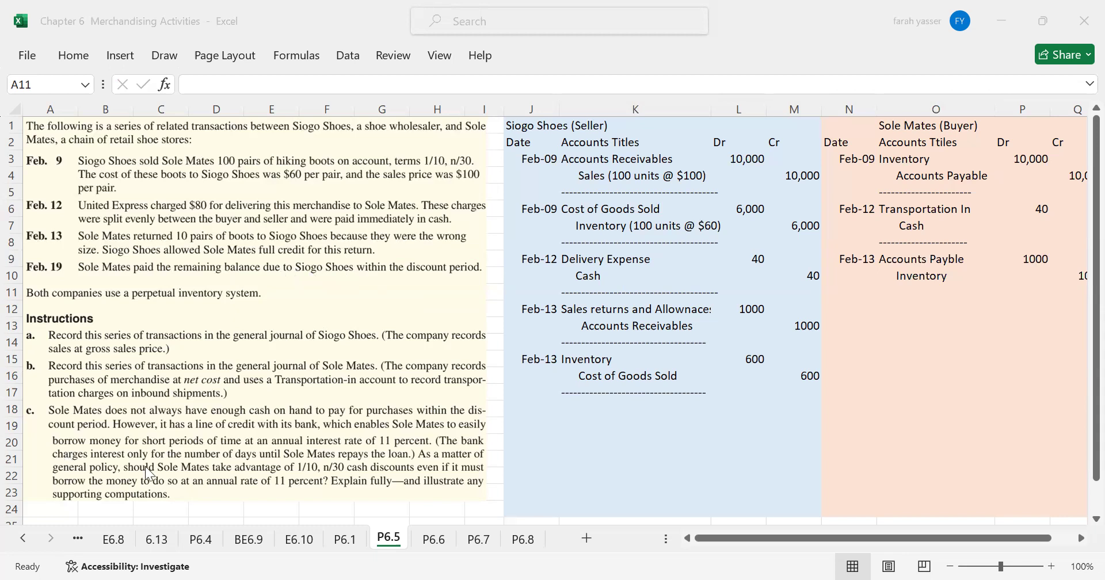
click(539, 404)
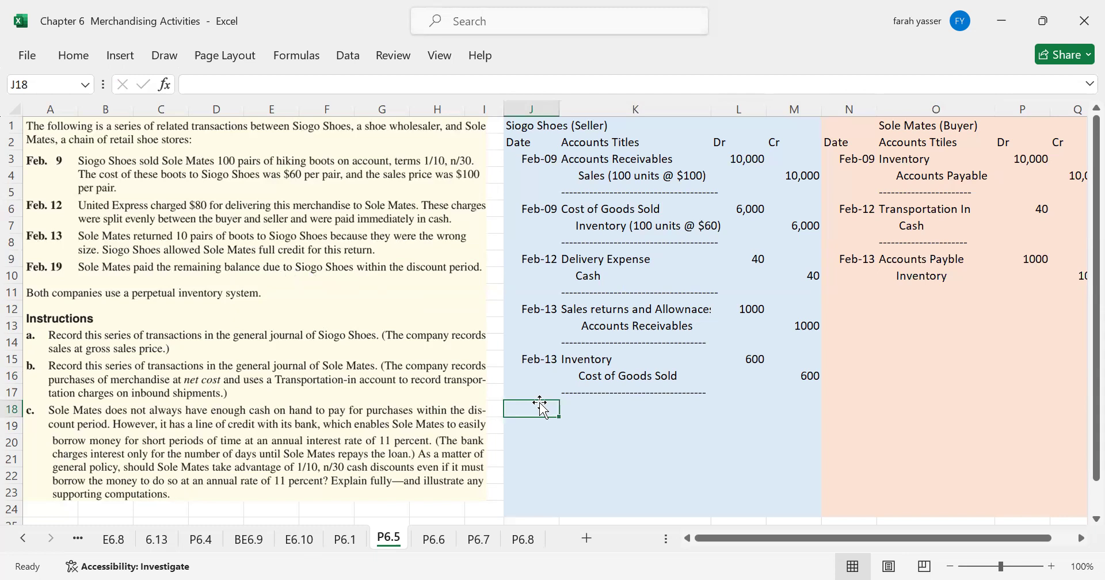
text(Feb 19)
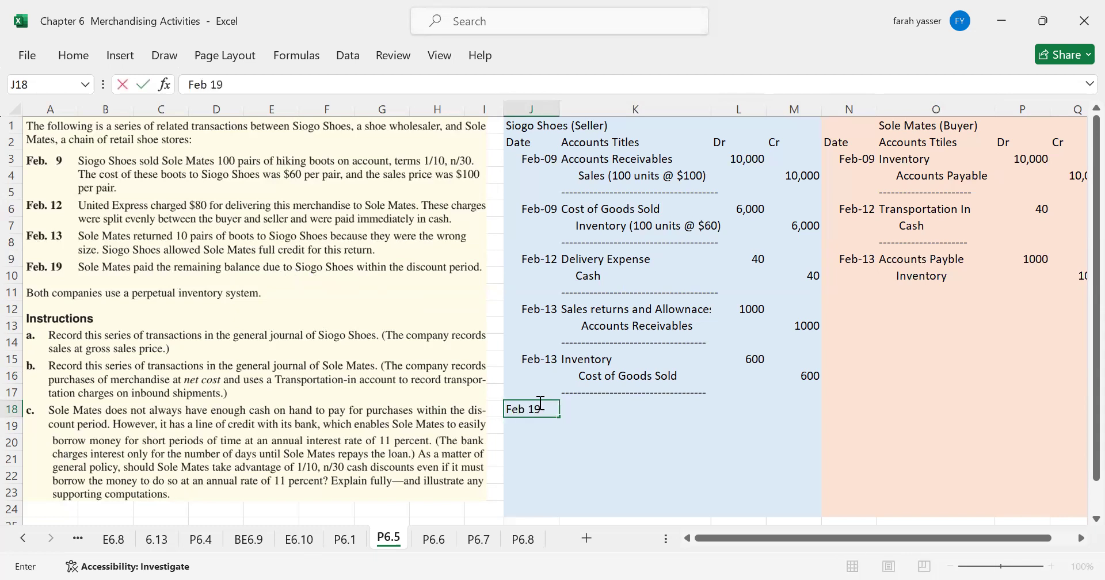
key(Tab)
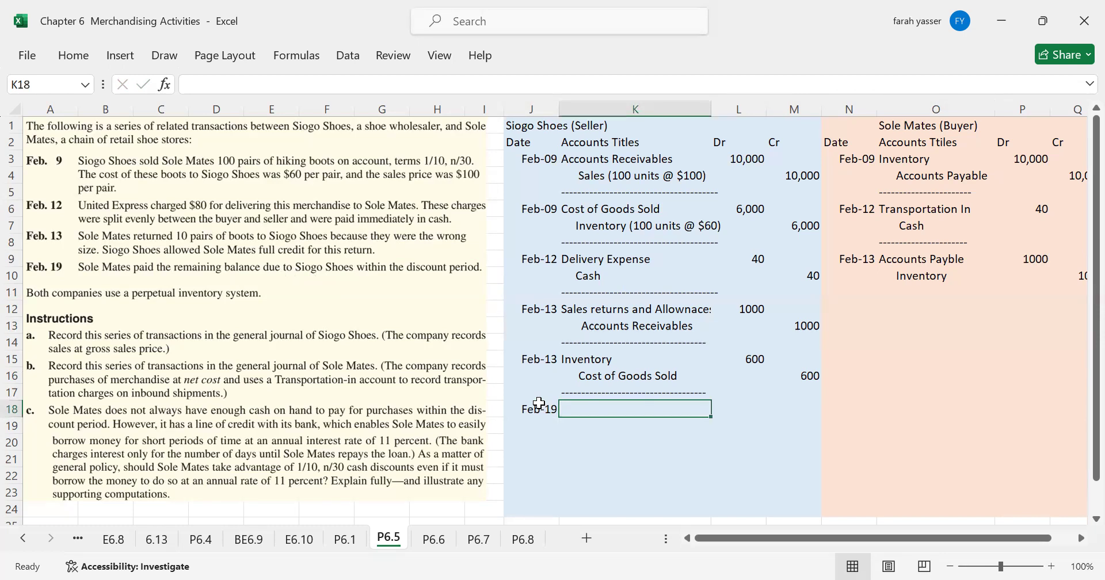
Enter the debit account Cash in K18 of the seller journal.
text(Cash)
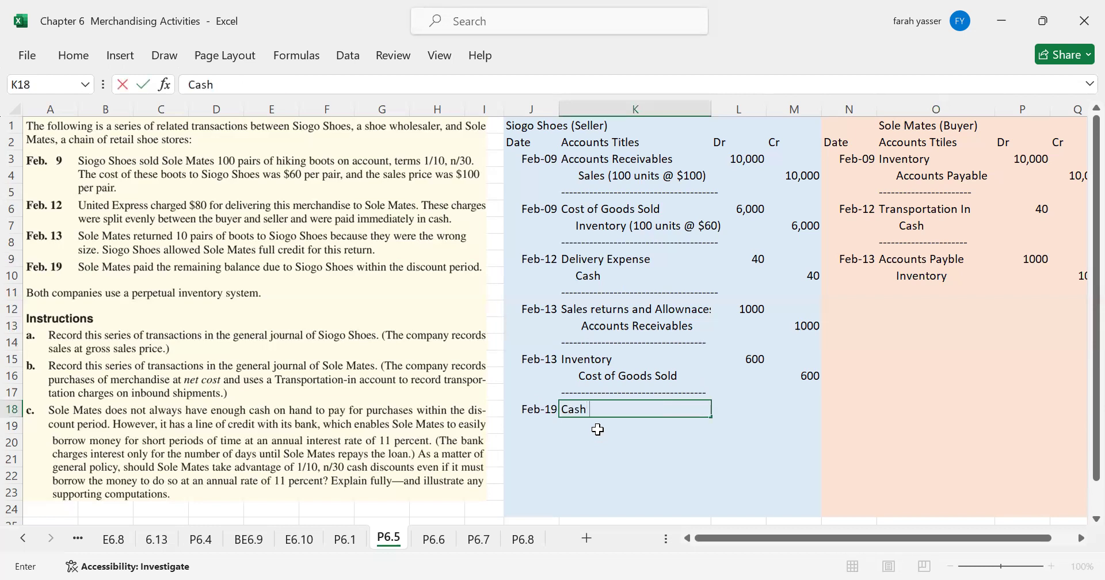
text( ()
text(10)
key(BackSpace)
key(BackSpace)
key(BackSpace)
key(BackSpace)
Enter the discount calculation (10000-1000)*1% in the seller's debit cell L18.
click(754, 405)
text(10000)
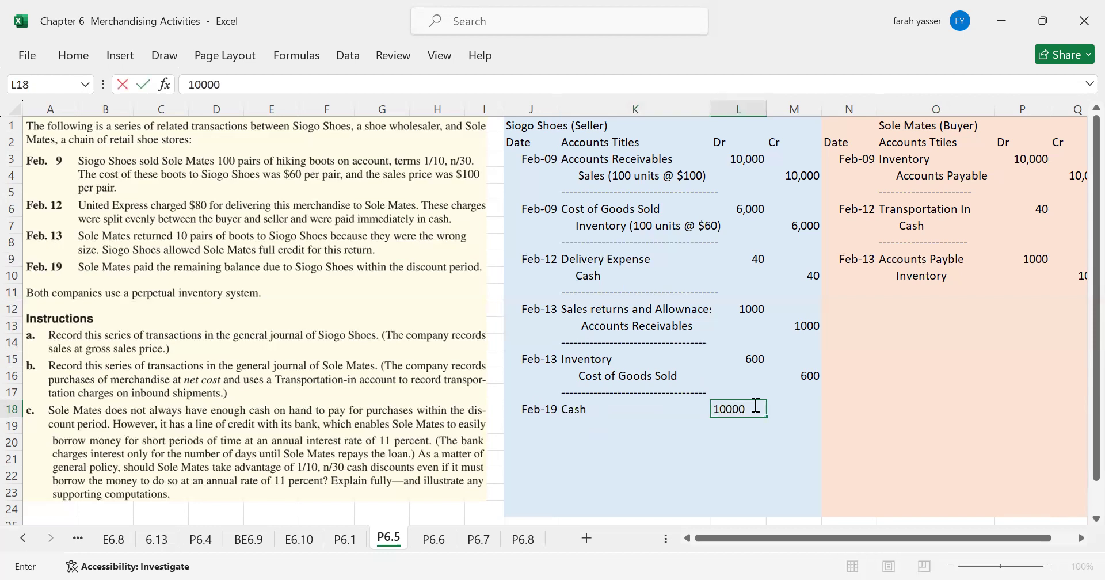
text(-)
text(1000)
text())
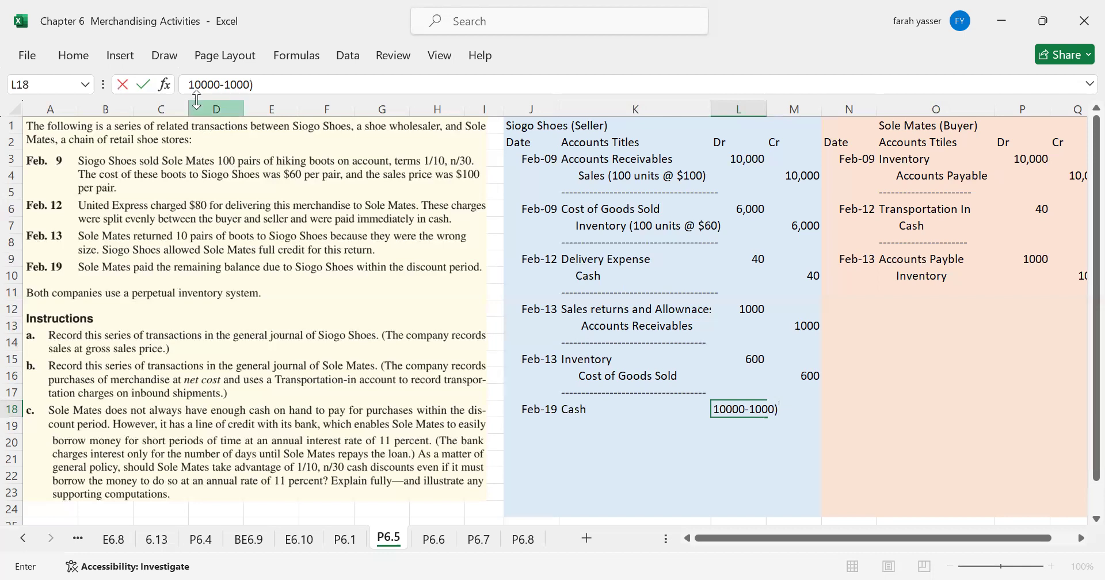
click(188, 84)
text(()
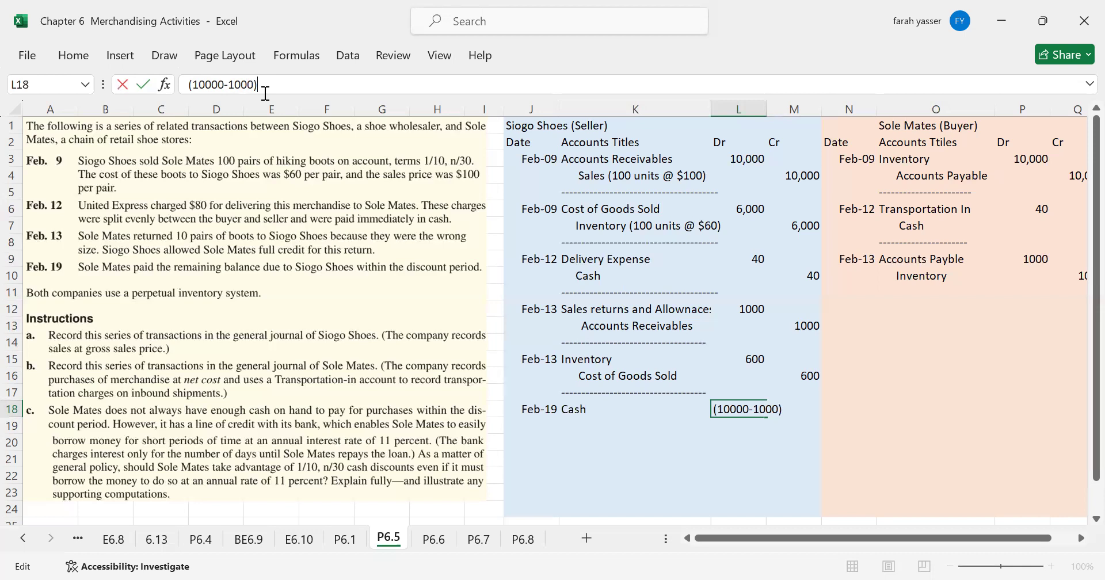
text(*1%)
key(Return)
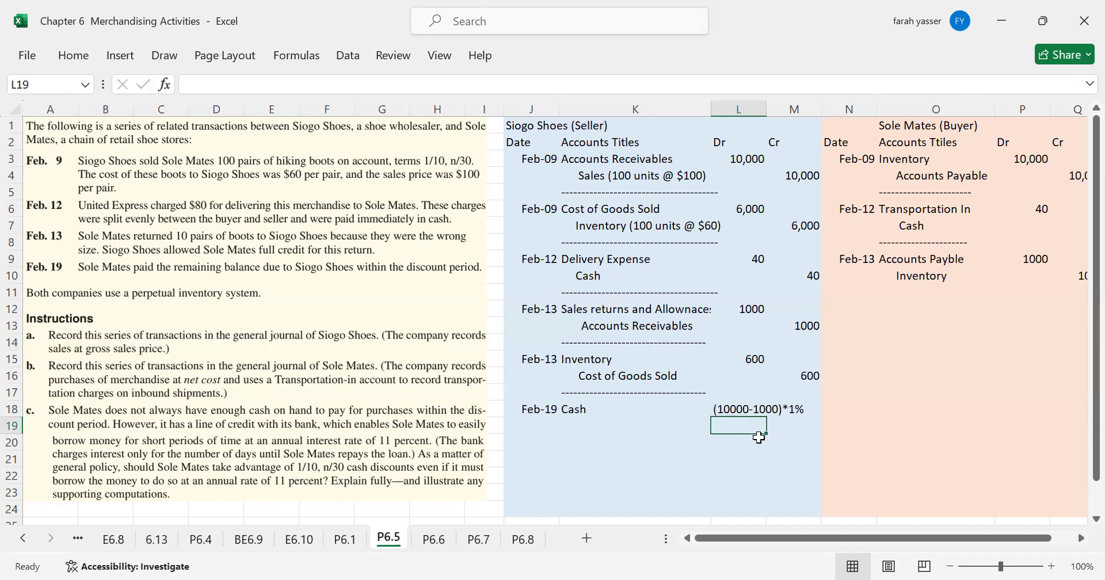
Turn the text in L18 into the working formula =(10000-1000)*1%.
click(743, 408)
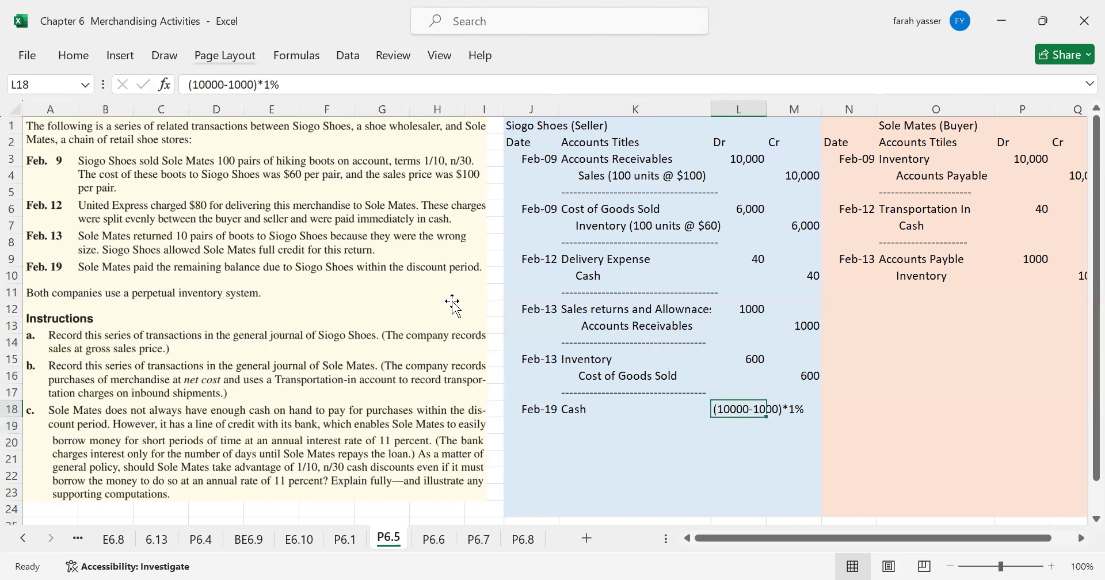
click(190, 85)
text(=)
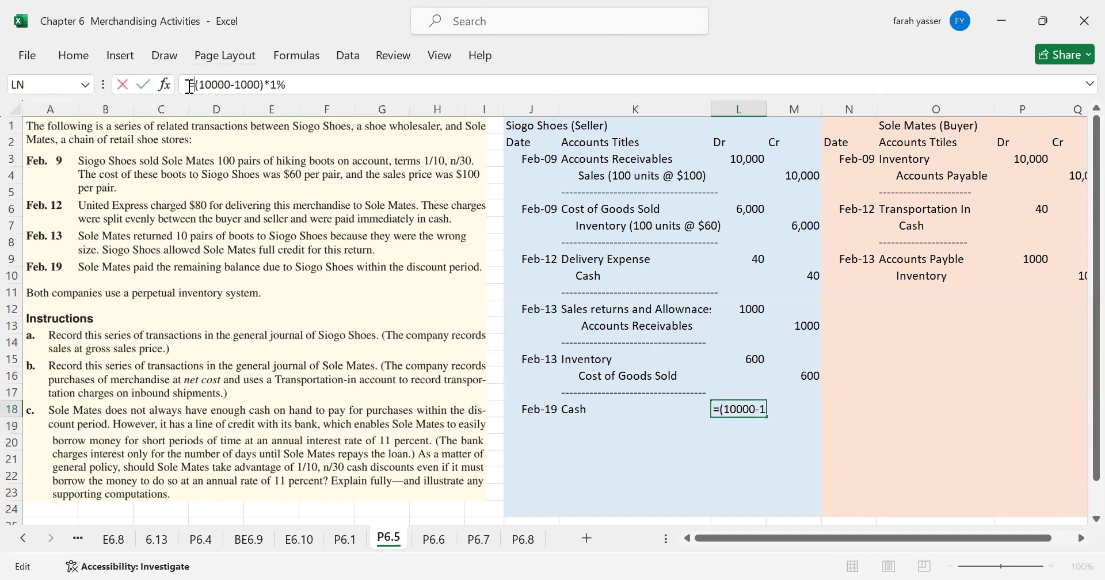
key(Return)
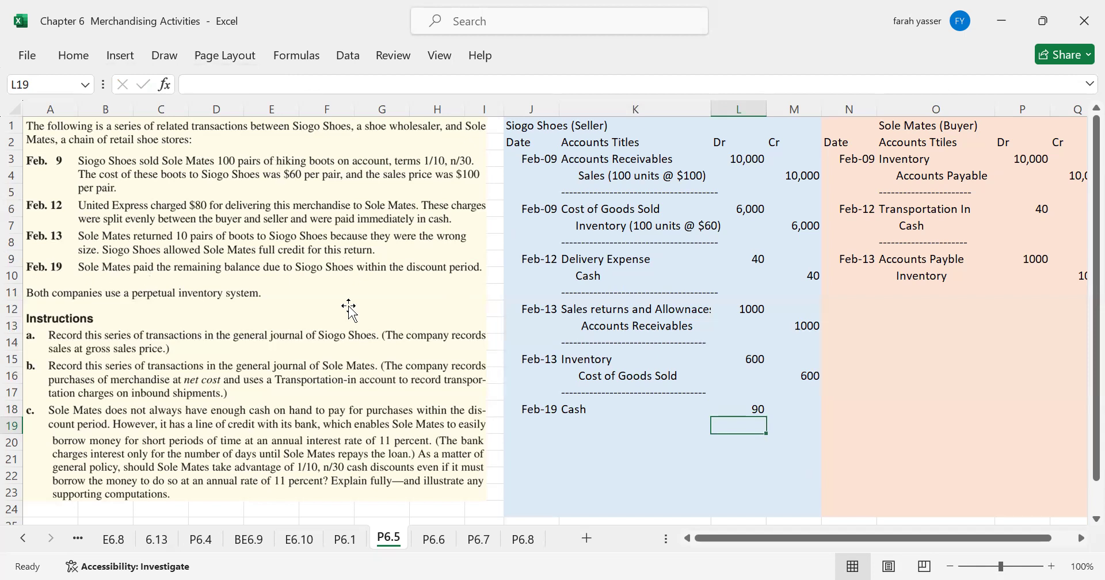
Move the discount formula from L18 down to L20 to free the Cash debit cell.
click(582, 410)
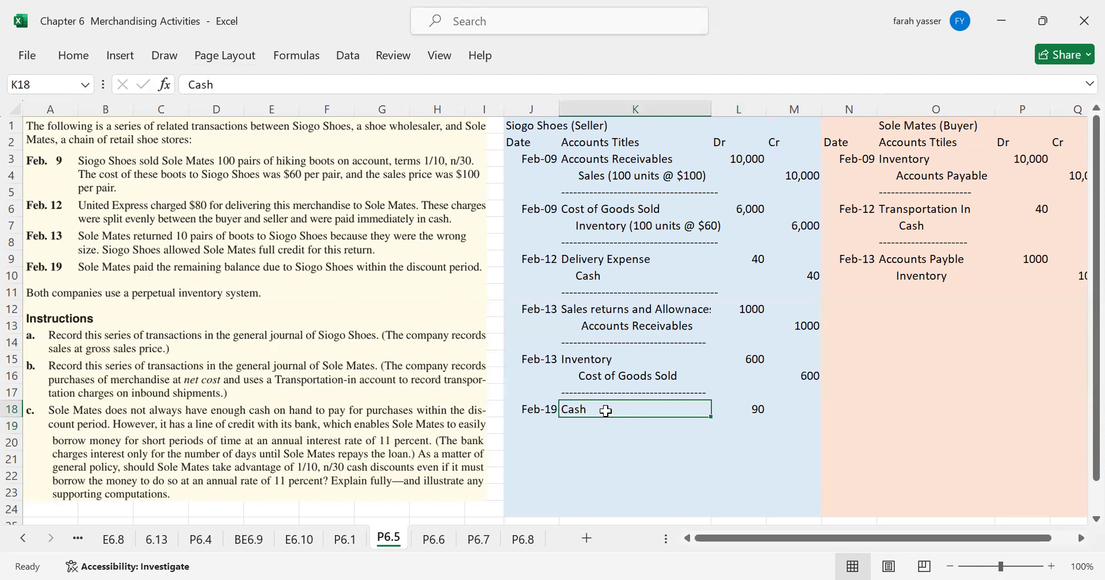
click(757, 409)
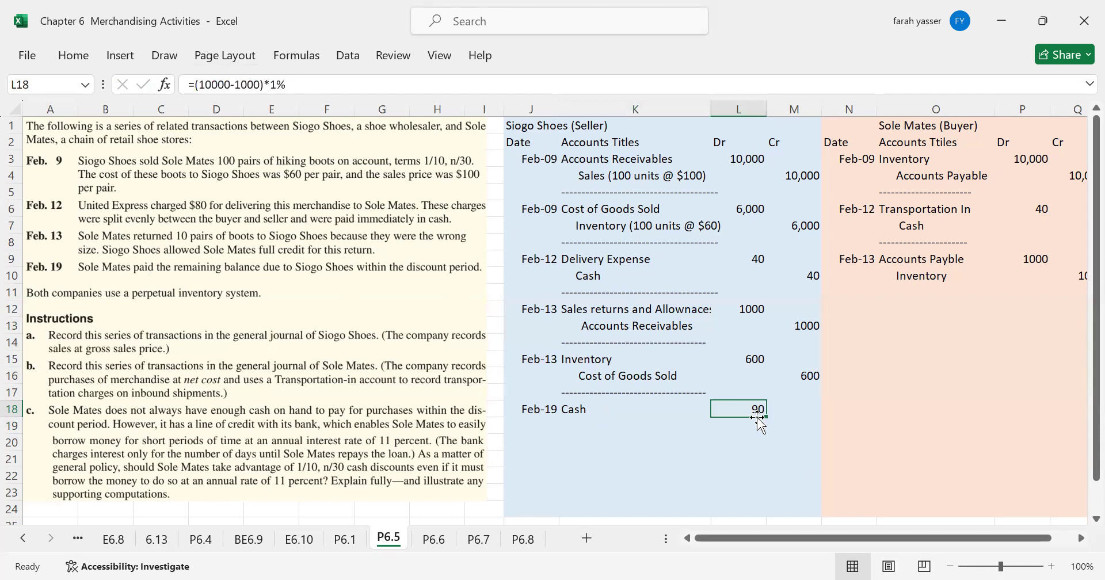
drag(757, 418, 757, 452)
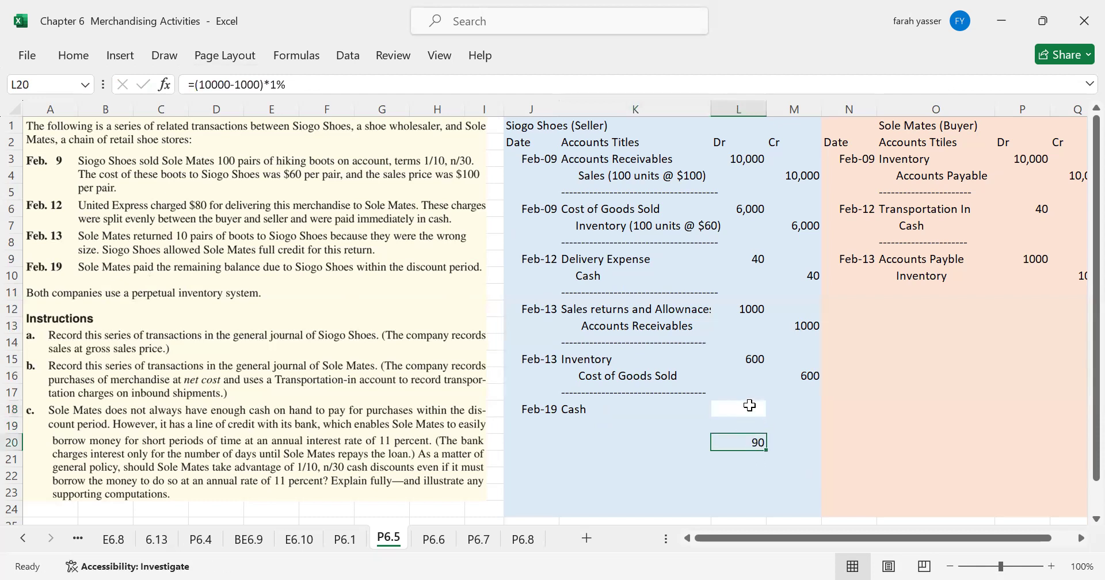
click(749, 406)
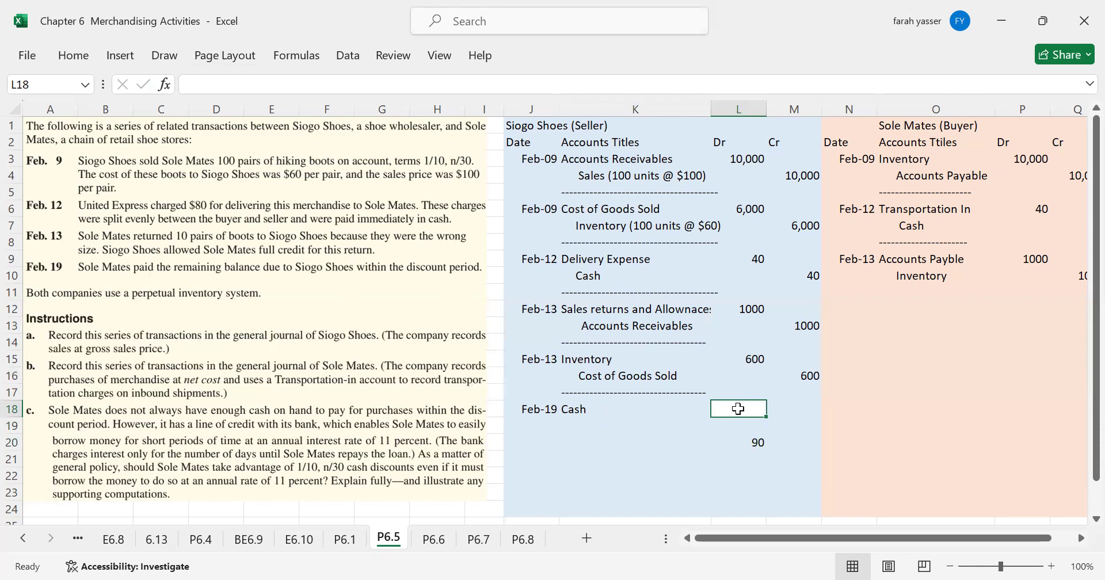
Extend the Cash account title in K18 with the calculation, so it reads "Cash (10,000-1,000-90)".
double_click(632, 409)
text((1)
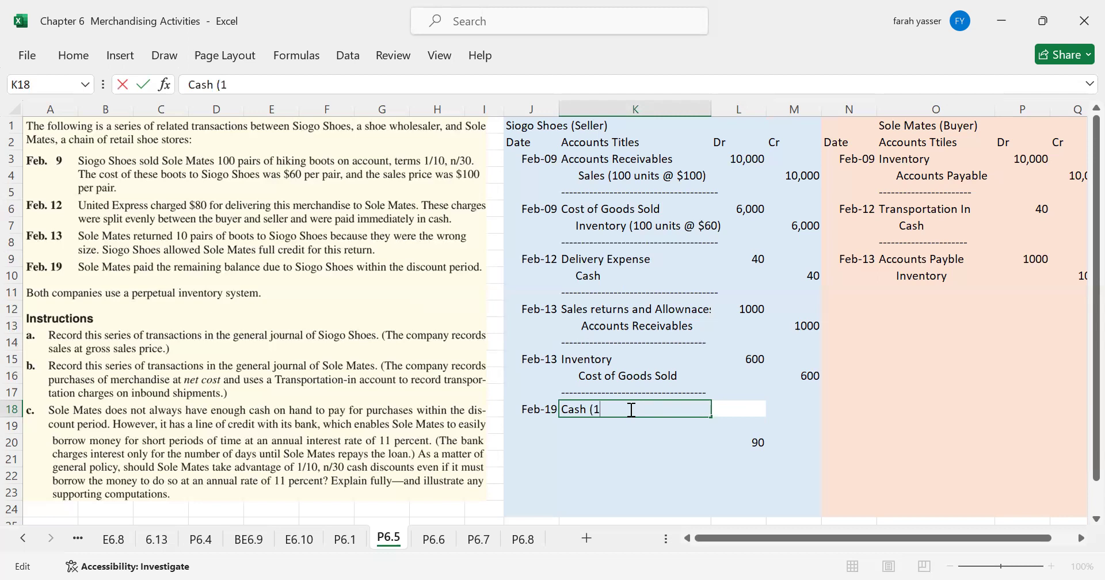
text(0,,)
text(000-1)
text(,000)
text(-9)
text(0)
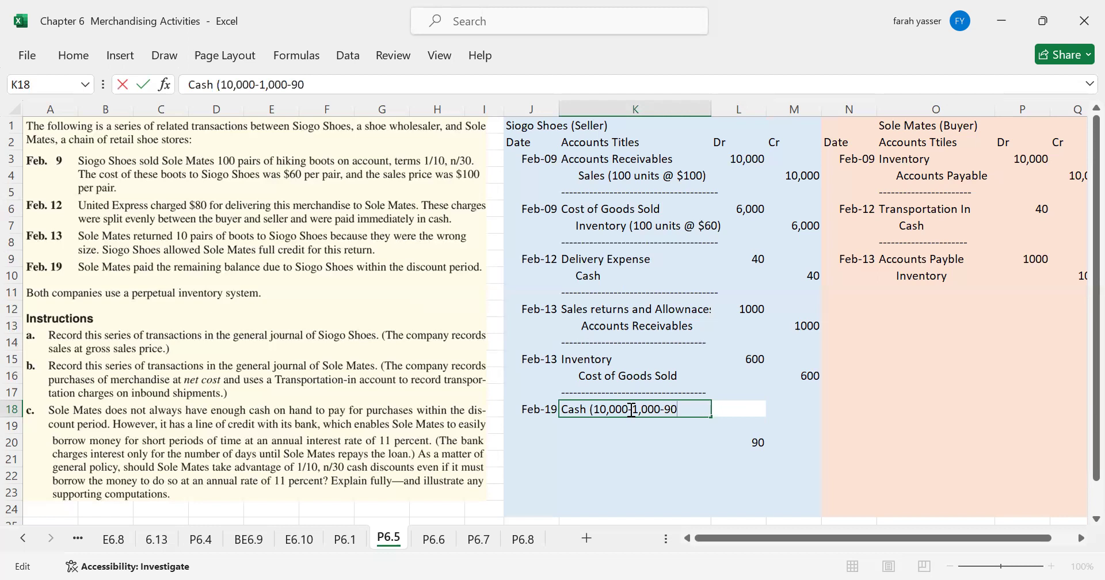
text())
key(Return)
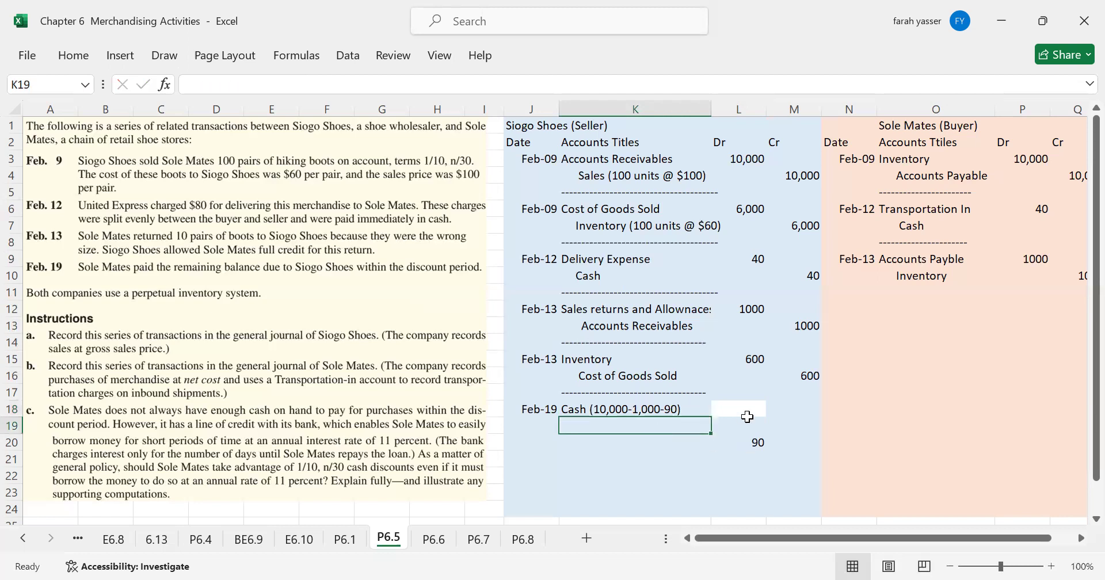
Enter the Cash debit amount 8910 in L18.
click(747, 408)
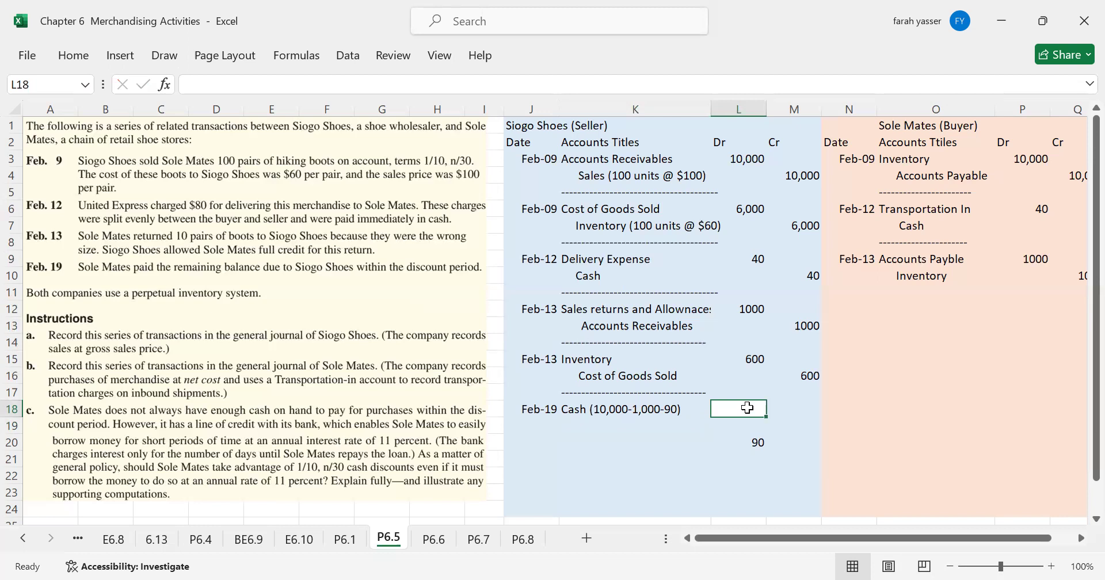
text(8910)
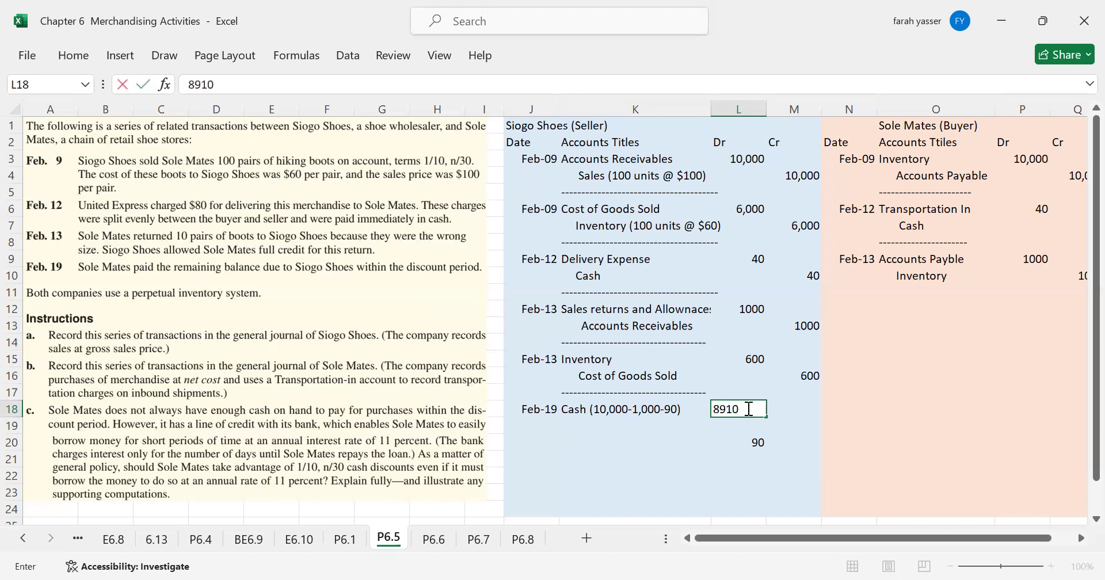
key(Return)
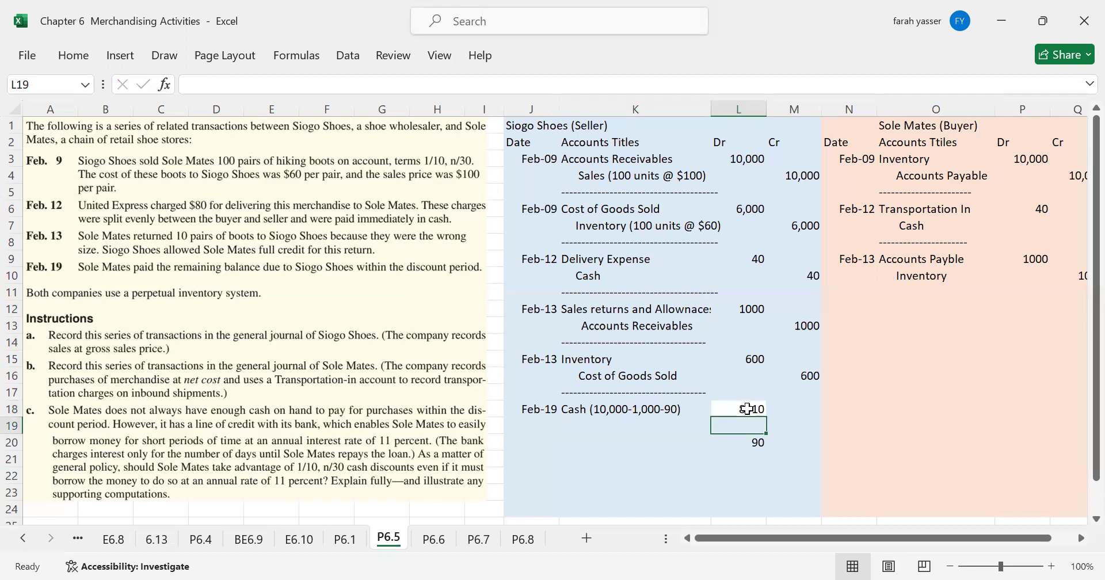
Move the discount formula from L20 up to L19 and enter its debit account Sales Discount in K19.
click(748, 442)
drag(749, 448, 742, 428)
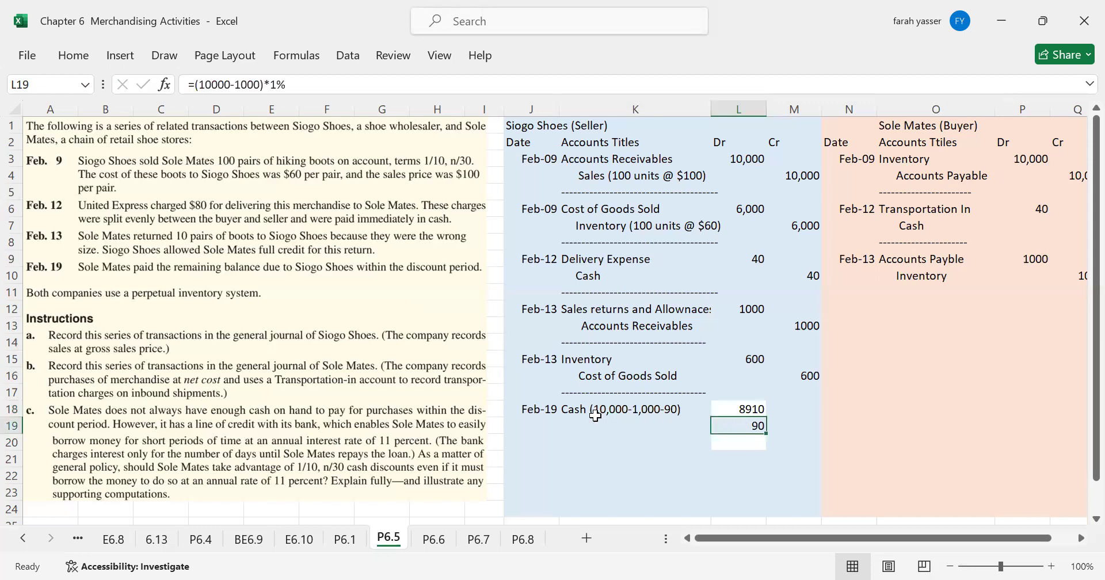
click(579, 424)
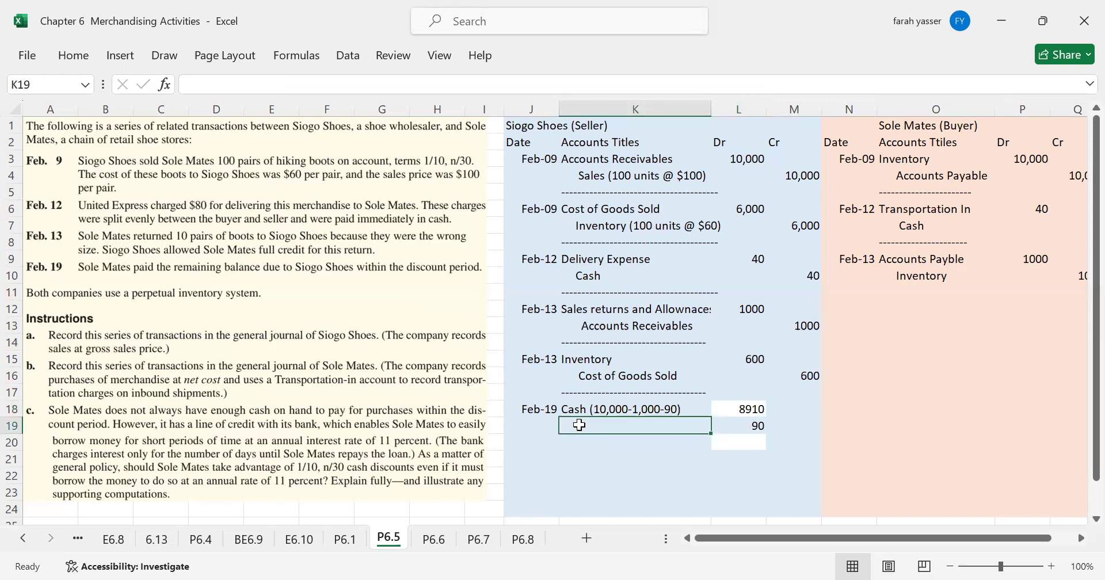
text(Sales )
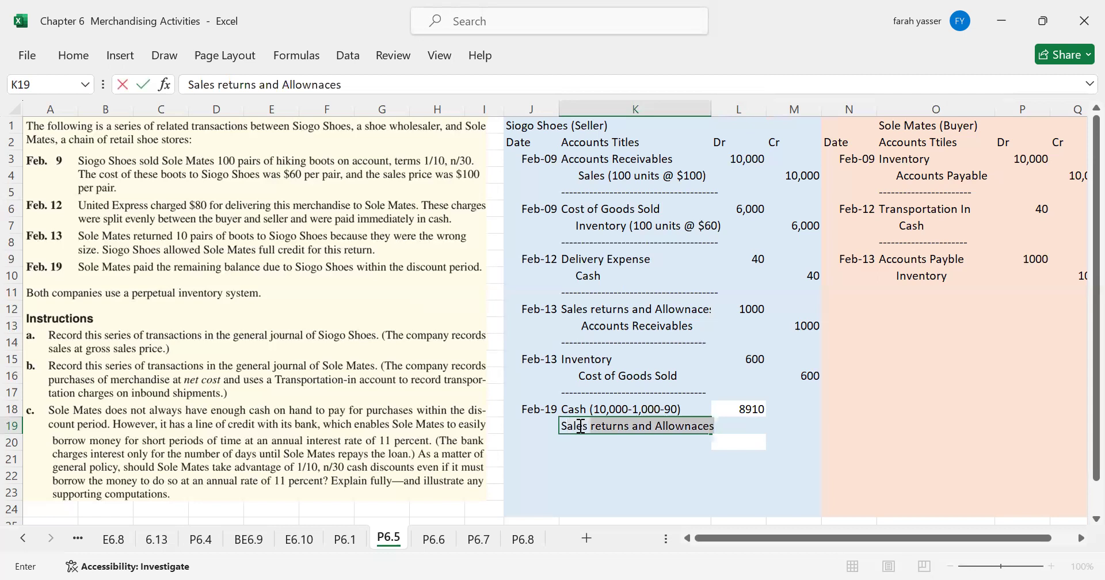
text(Discount)
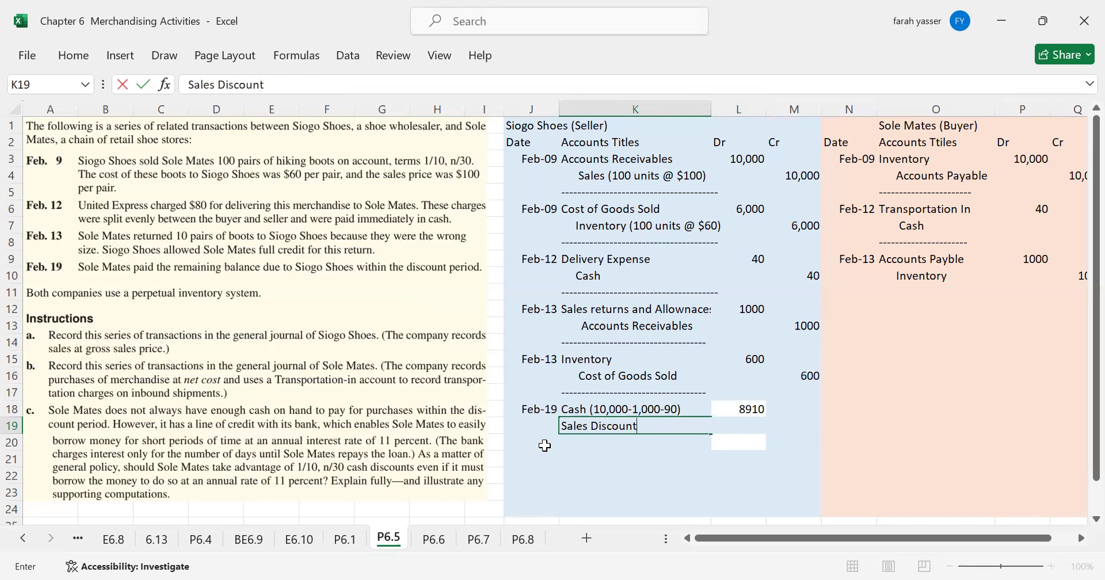
key(ctrl+Return)
key(Return)
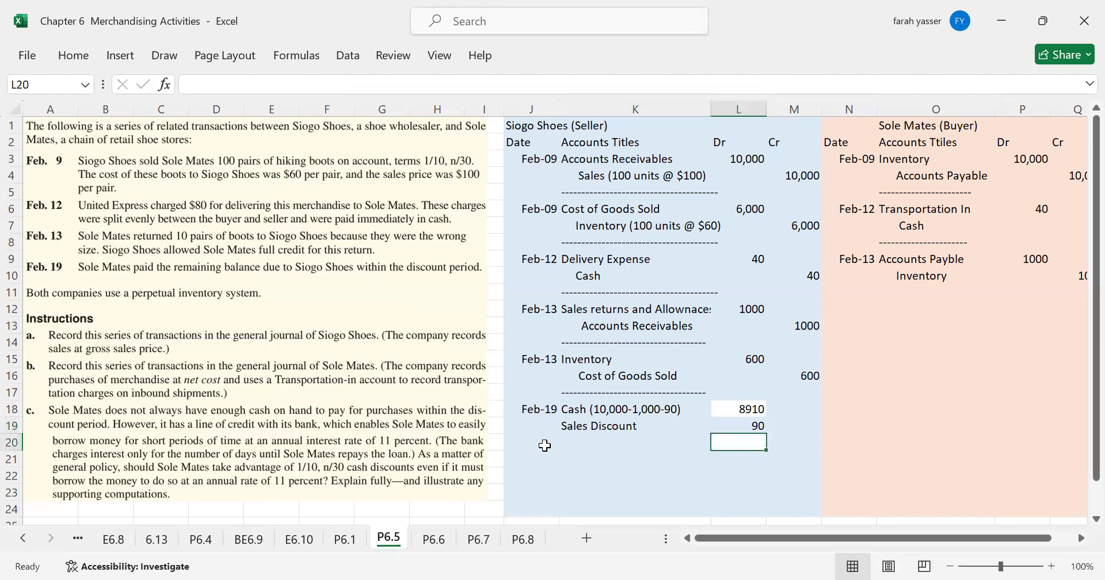
Enter the indented credit account Accounts Receivables in K20 and its credit amount 9,000 in M20.
key(Left)
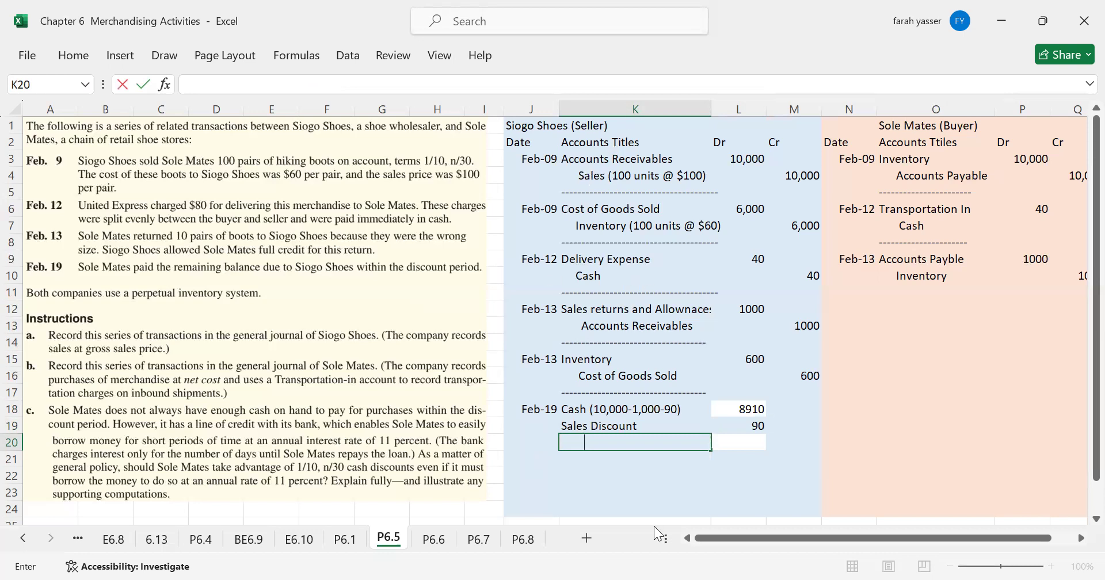
text(Accounts Receivables)
key(Tab)
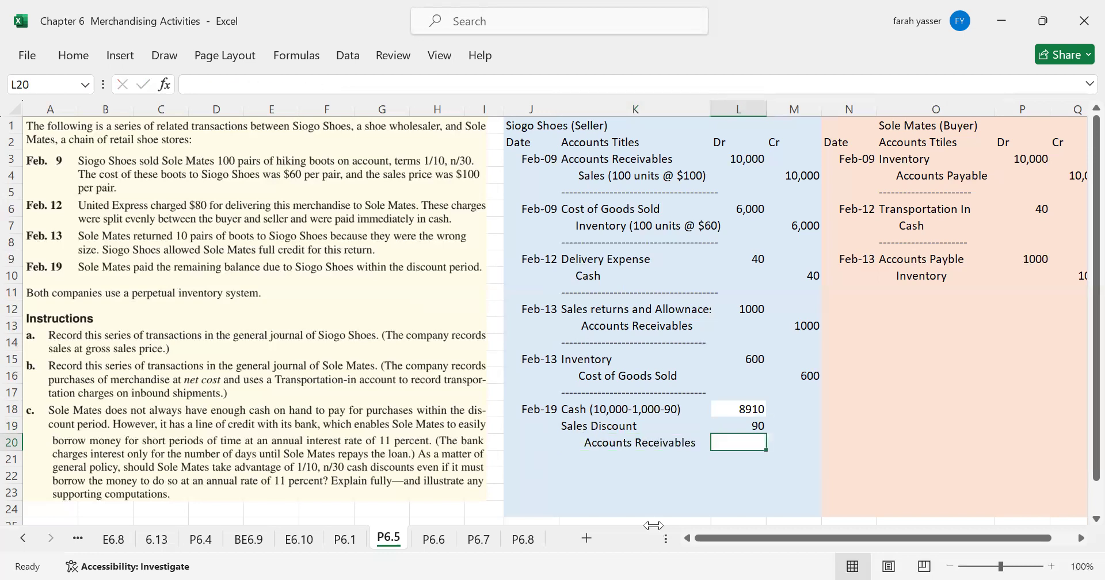
key(Tab)
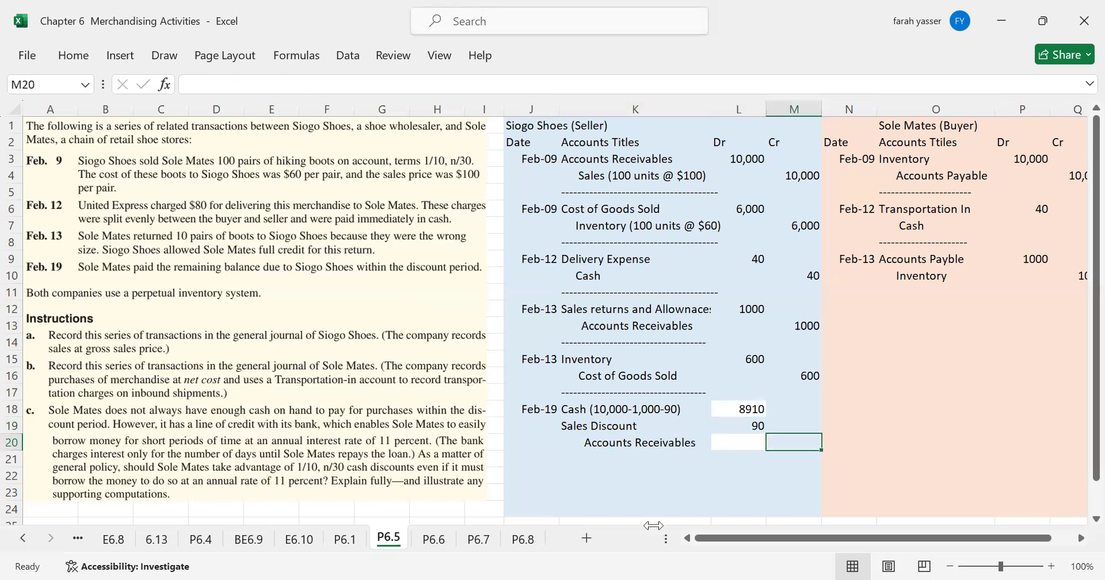
text(9,000)
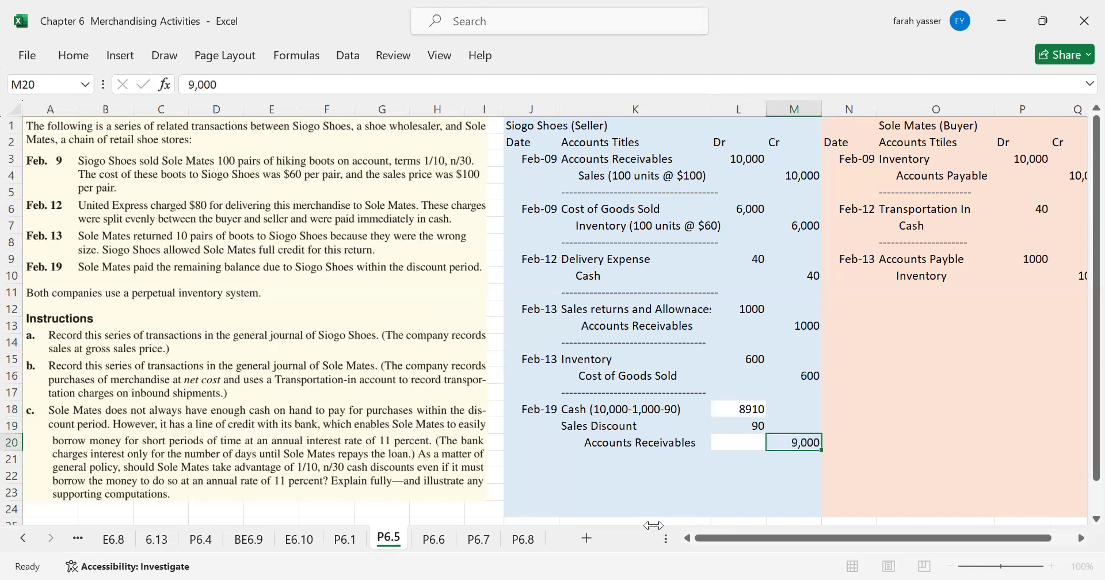
key(Return)
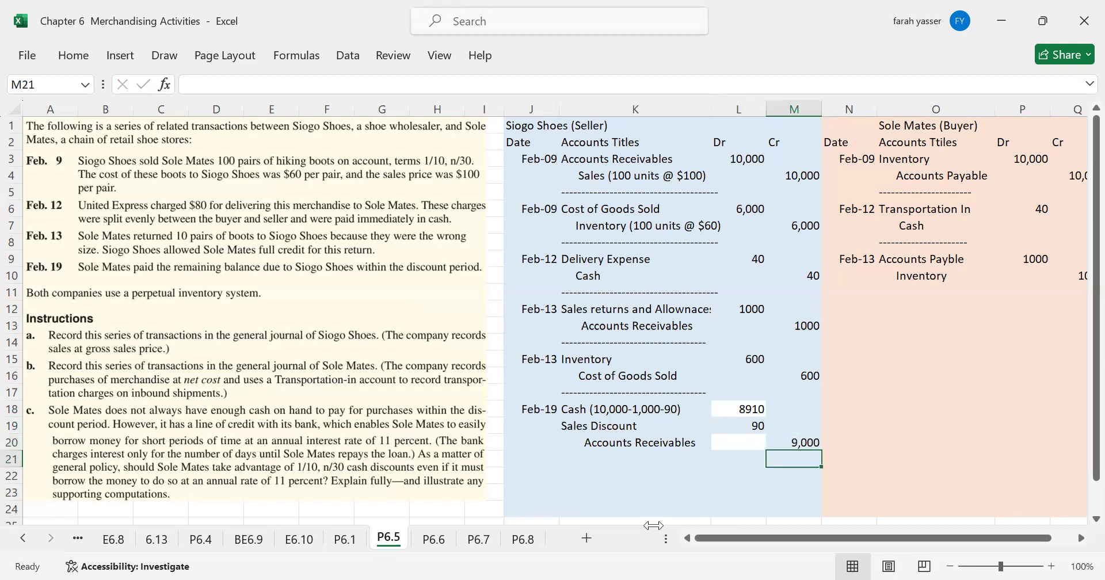
Fill cells L18:L20 with the same light blue background as the rest of the Siogo Shoes journal.
drag(740, 414, 736, 450)
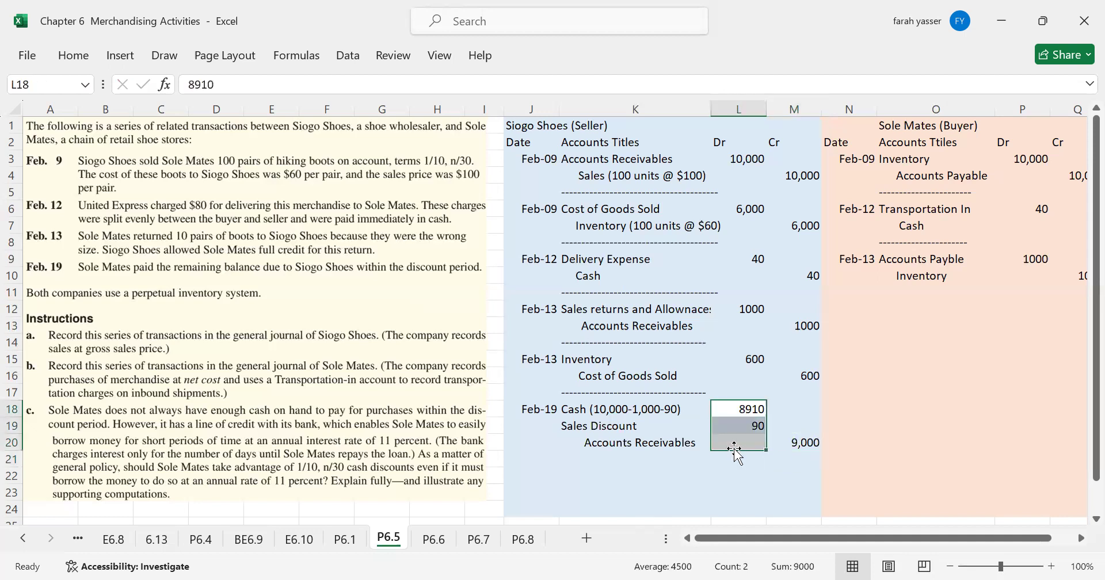
click(81, 61)
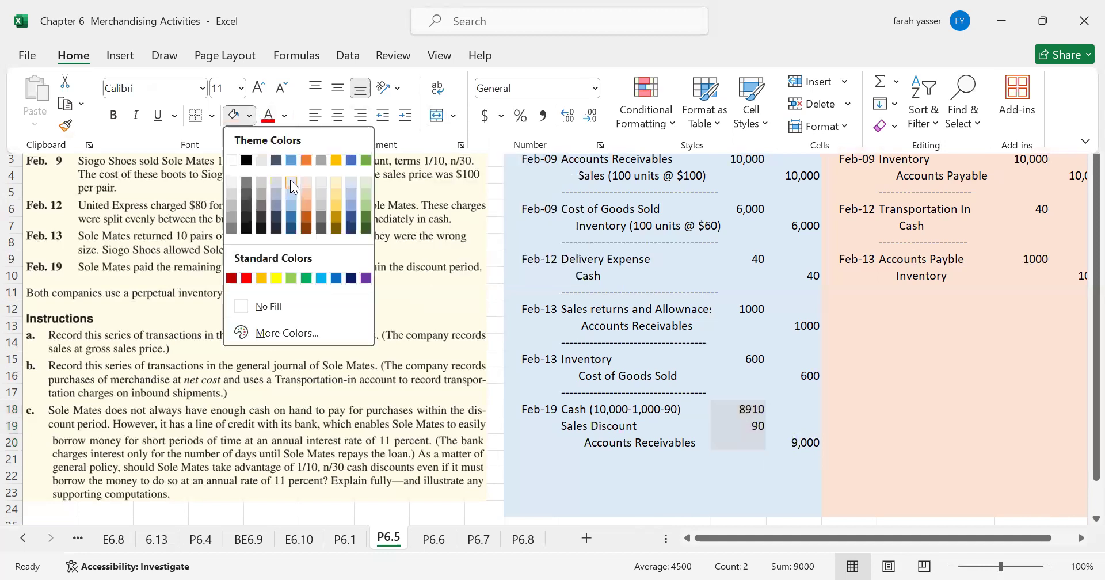
click(843, 380)
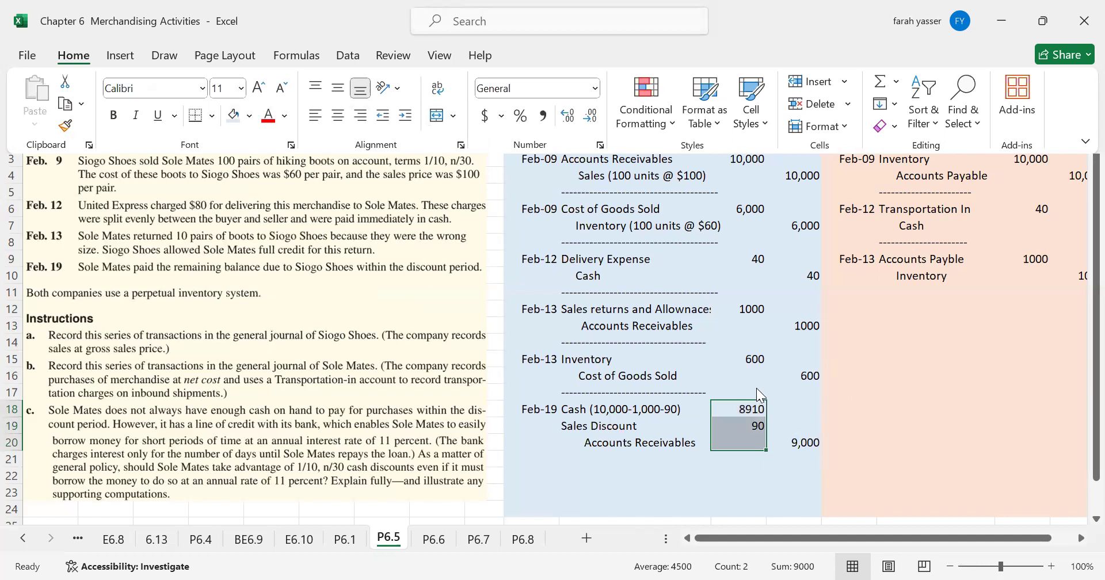
key(Escape)
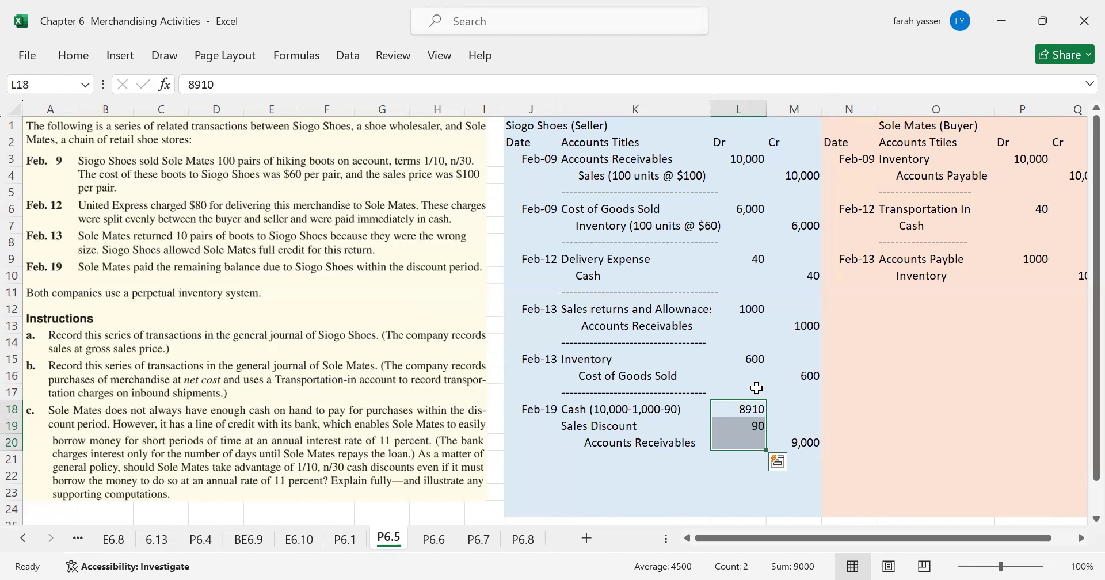
Add a dashed separator line in O11 below the buyer's Feb 13 entry.
click(868, 298)
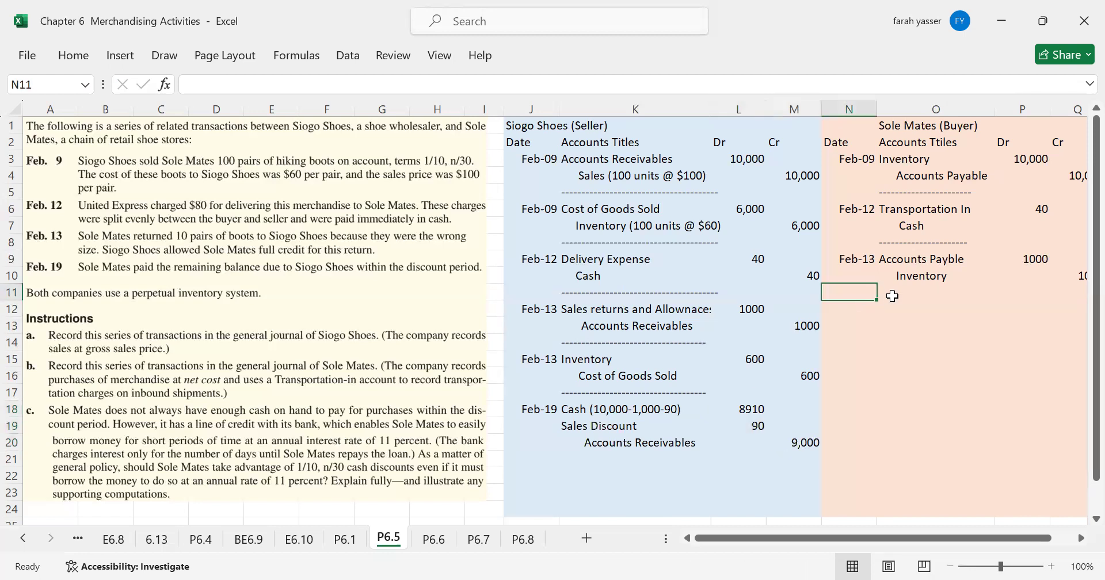
click(896, 296)
text(-------------------------)
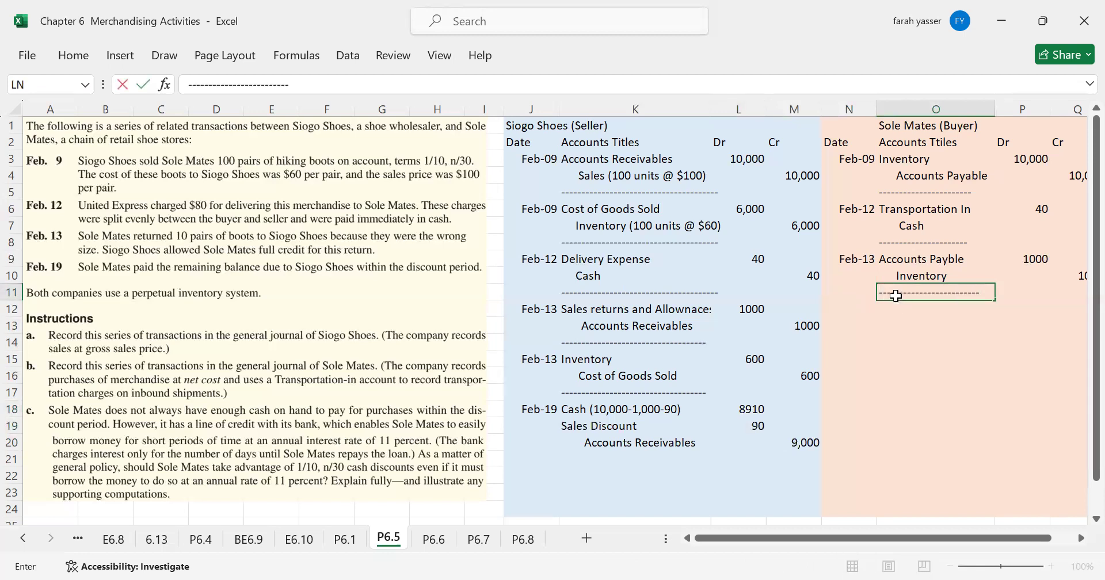
key(Return)
Enter the date Feb 19 in N12 to start the buyer's payment entry.
click(854, 305)
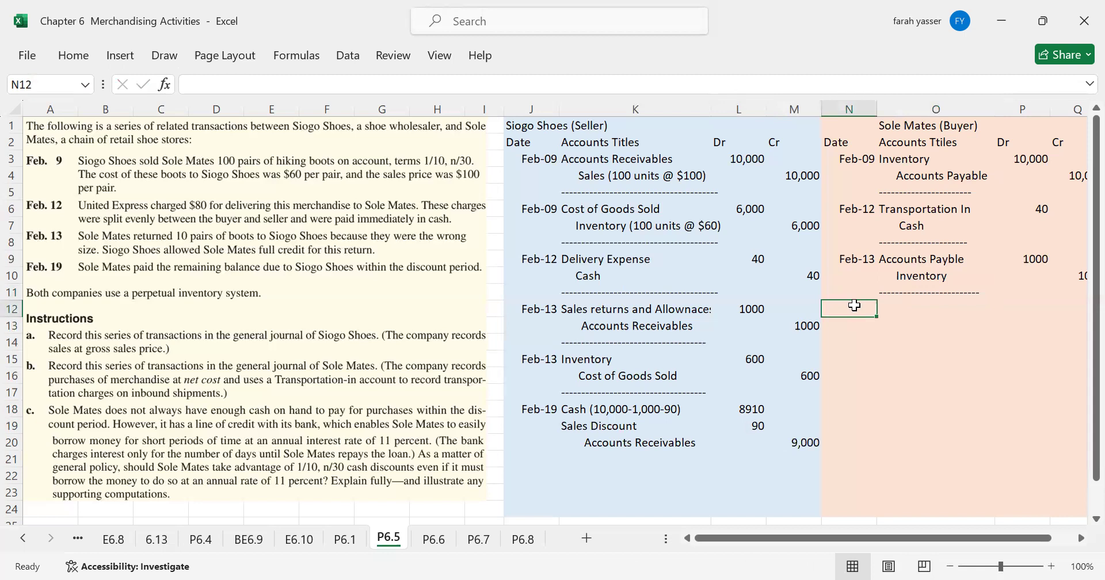
text(F)
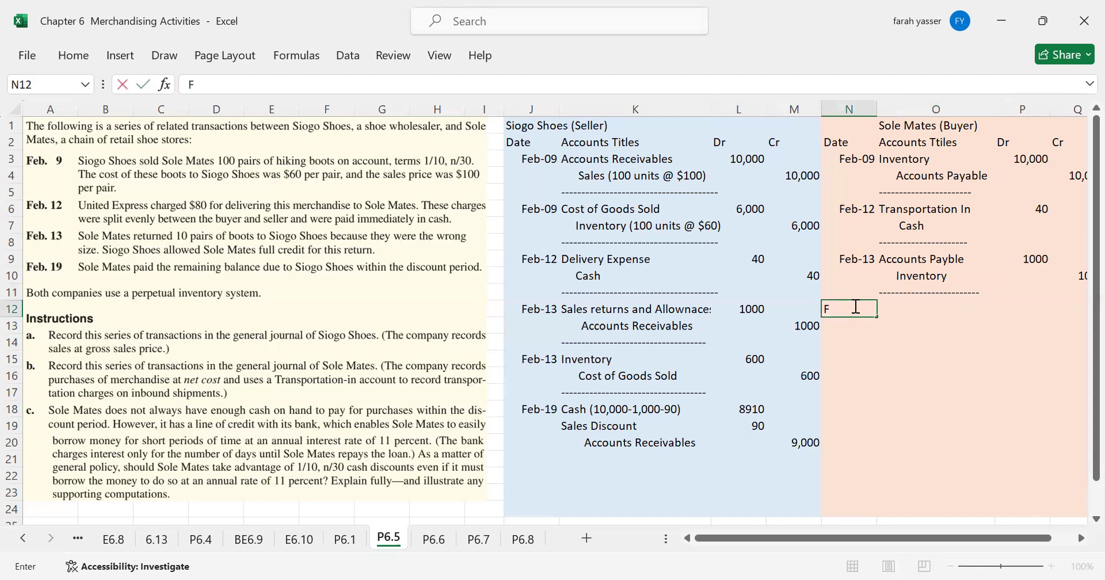
text(eb 18)
key(BackSpace)
text(9)
key(Tab)
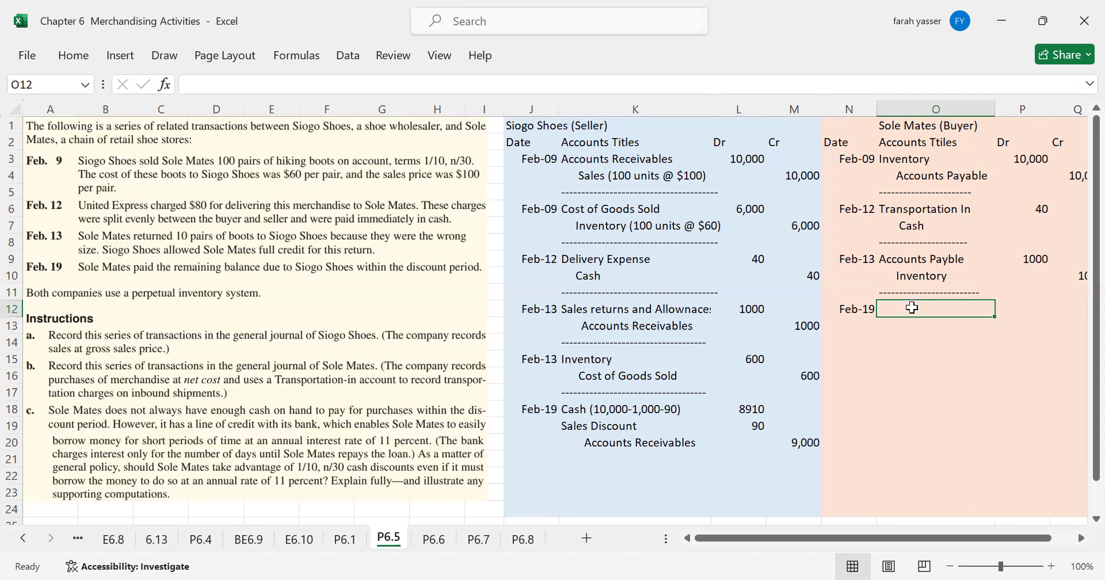
Enter the debit account Accounts Paybles in O12 and the indented credit account Cash in O13.
text(Ac)
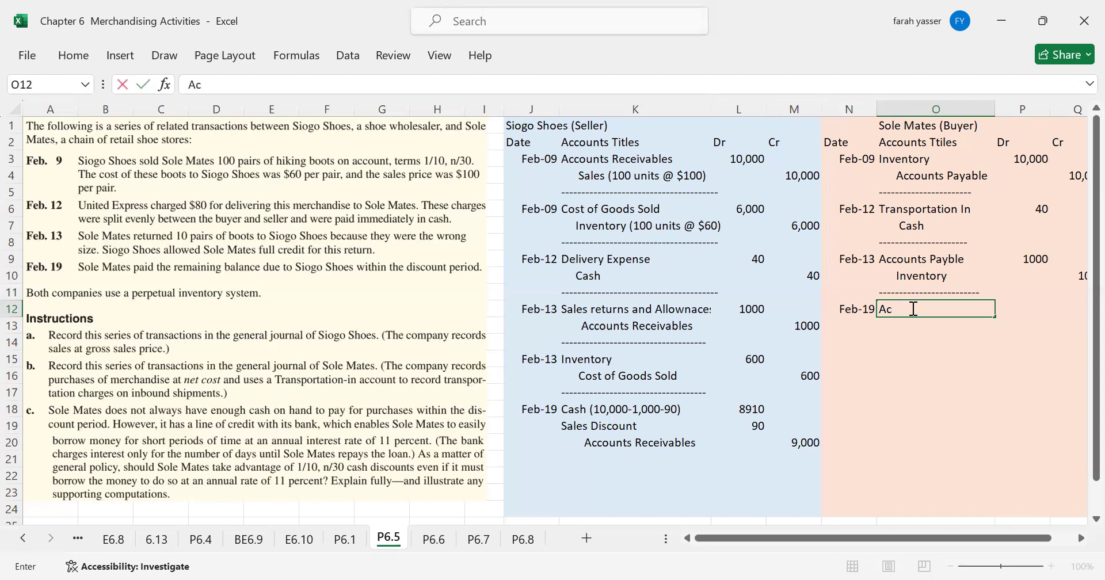
text(counts Paybles)
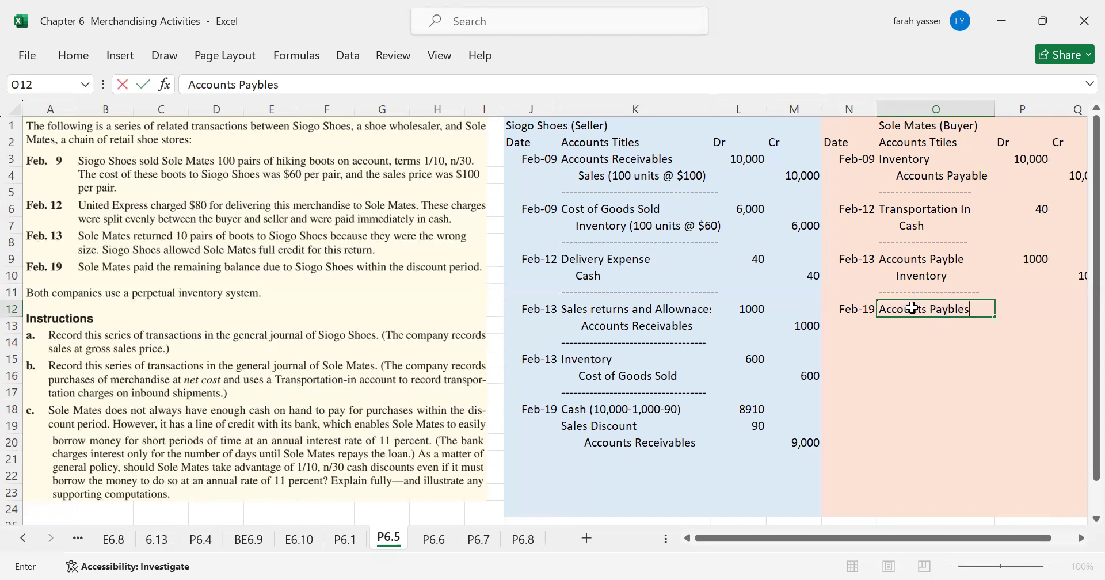
key(Return)
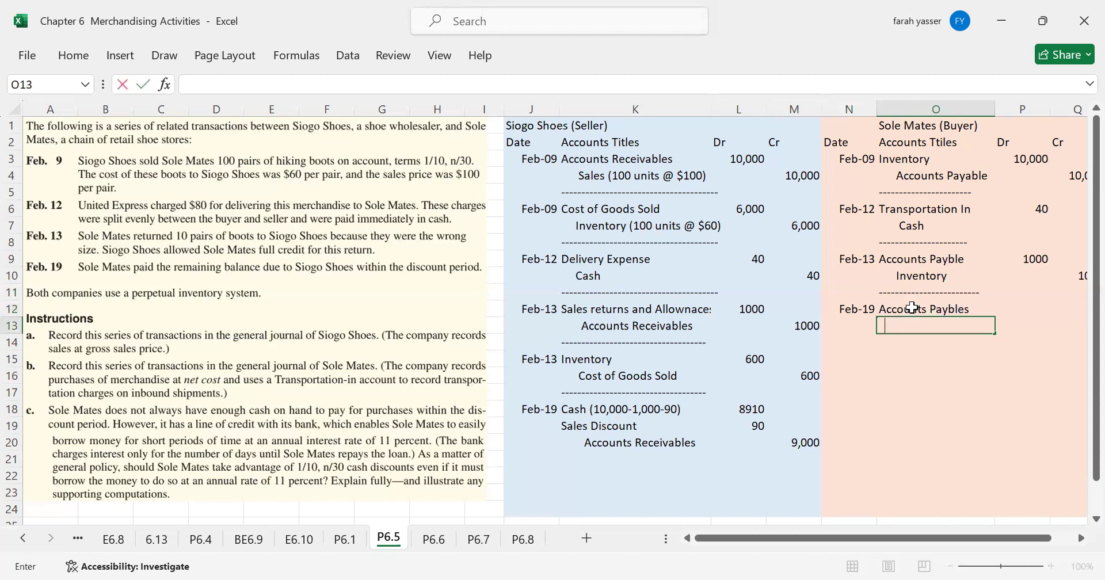
text(Cash)
key(Page_Down)
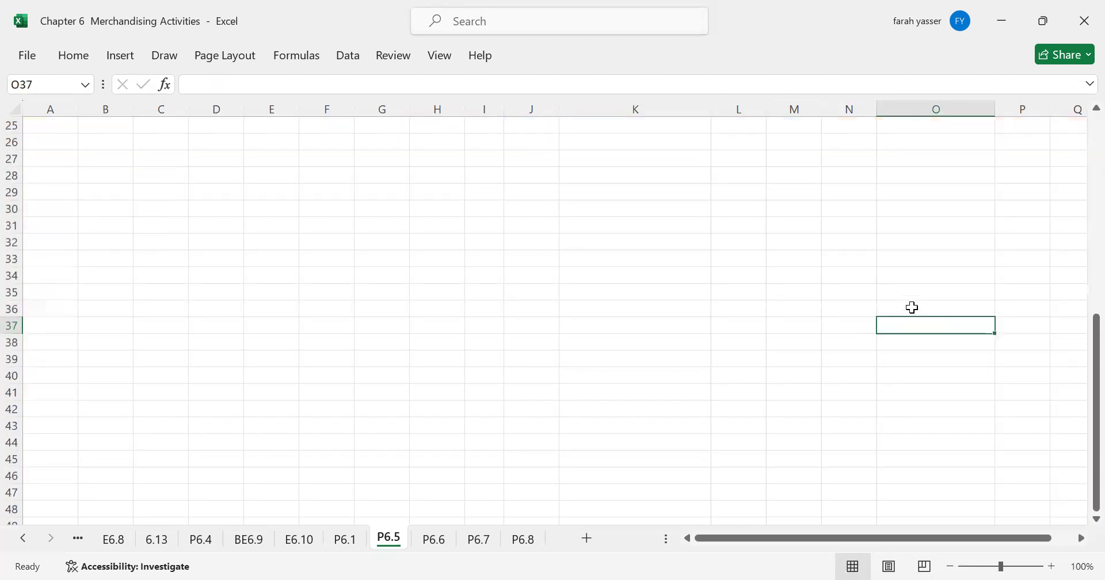
key(Page_Up)
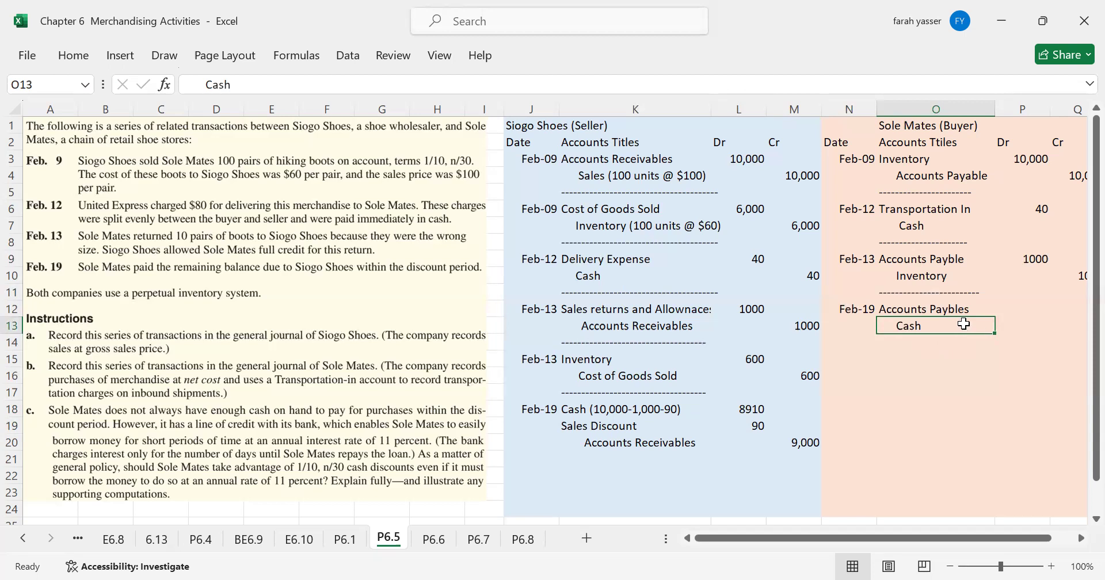
Enter the debit amount 8910 in P12 for the buyer's Feb 19 payment.
click(1023, 323)
click(1023, 306)
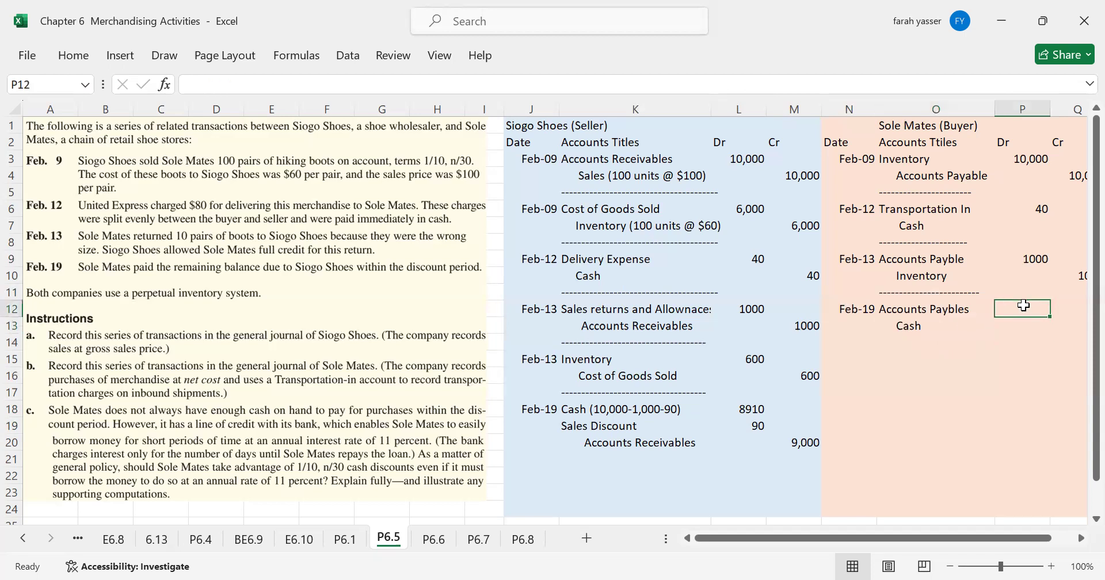
text(1)
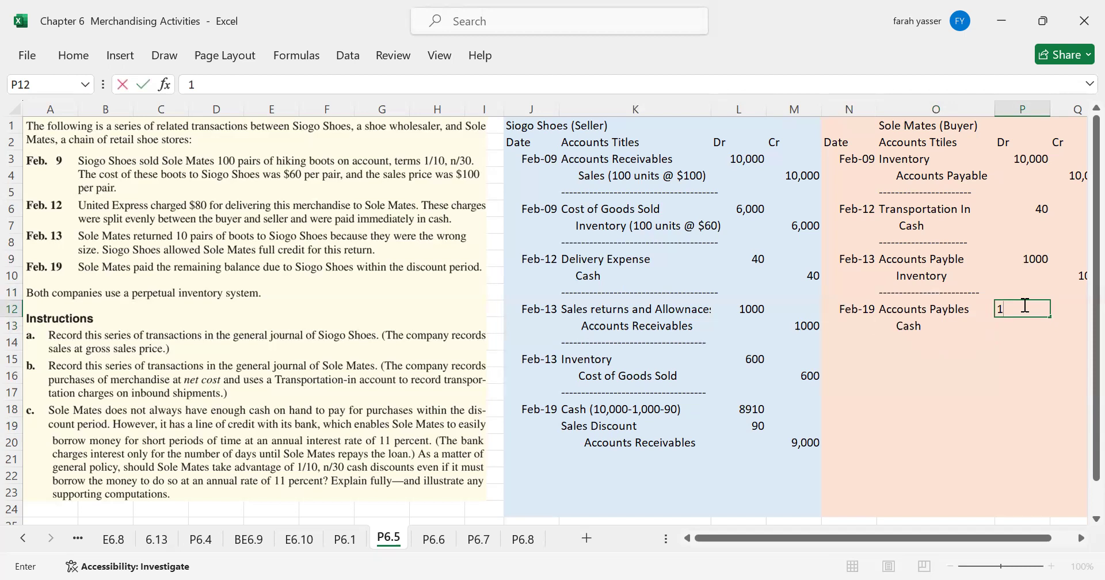
key(BackSpace)
text(8910)
key(Return)
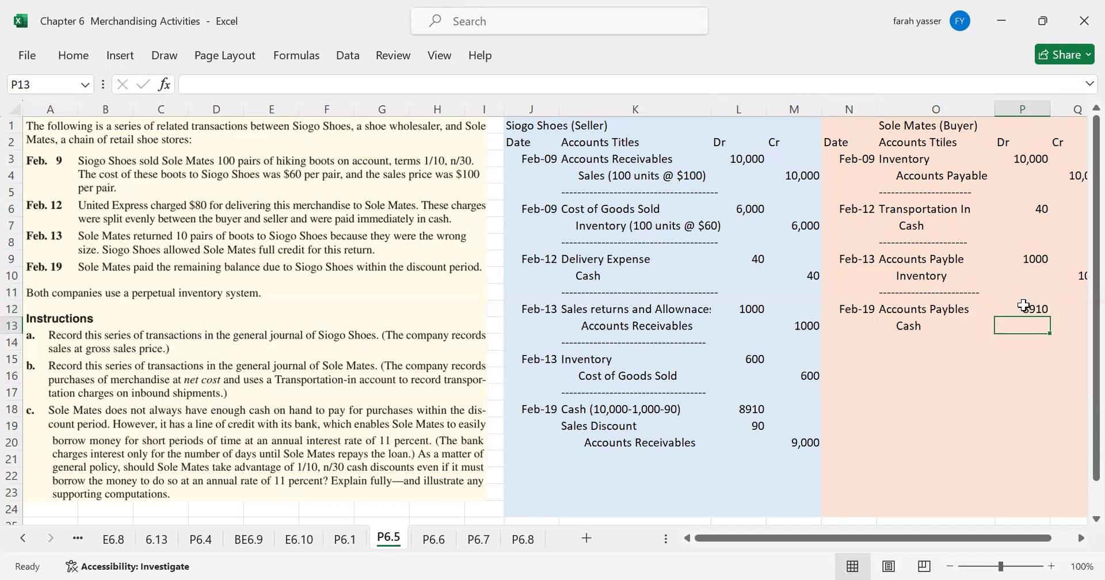
Enter the Cash credit amount 8910 in Q13.
key(Right)
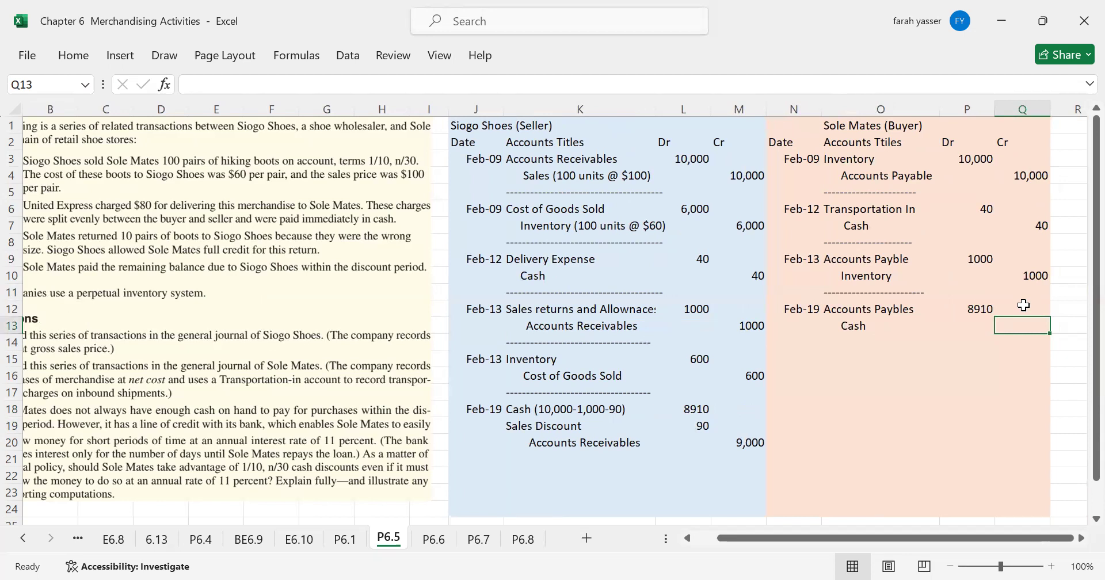
text(1)
key(BackSpace)
text(8910)
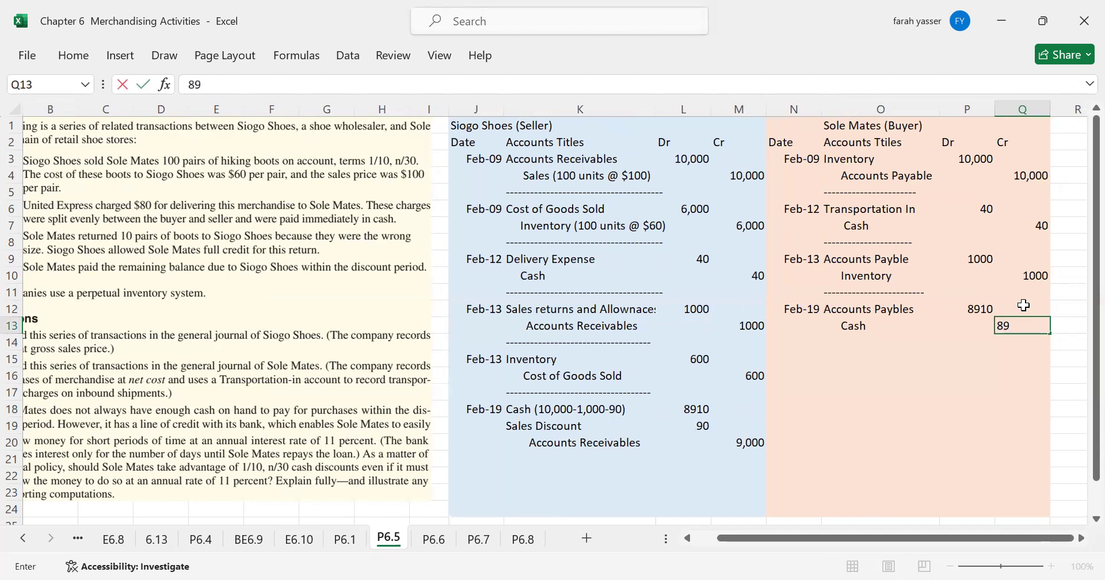
key(Return)
Add a dashed separator line in O14 below the buyer's Feb 19 entry, accepting the proposed formula correction.
key(Left)
key(Left)
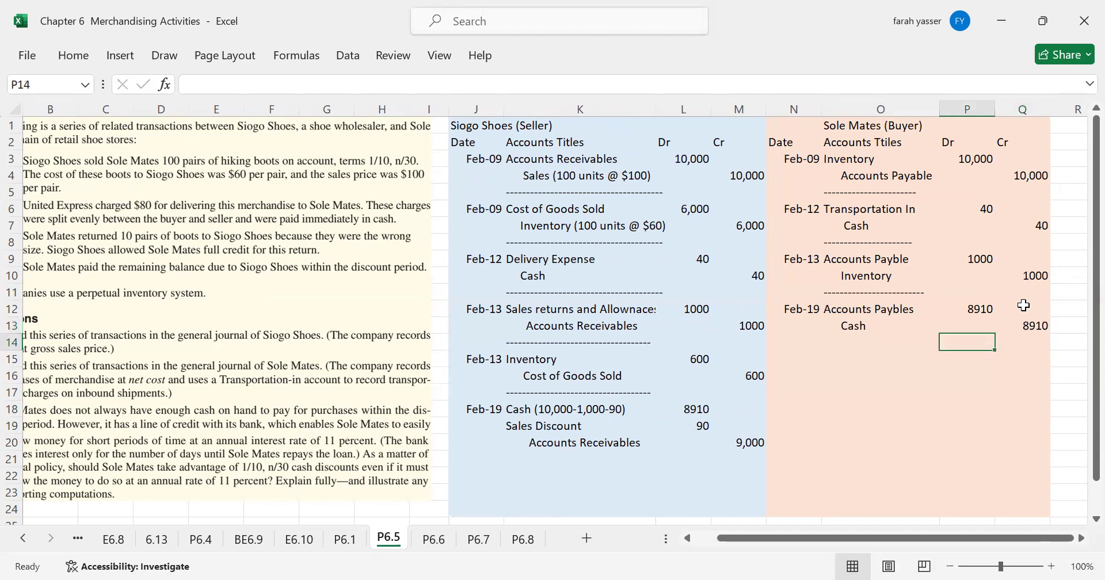
text(-------------------------)
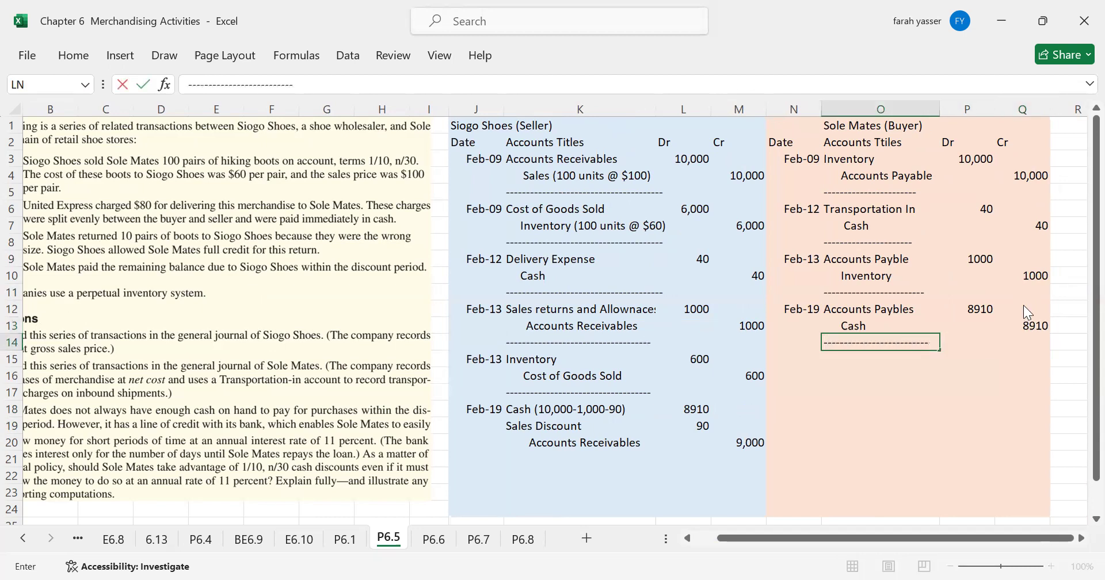
key(Return)
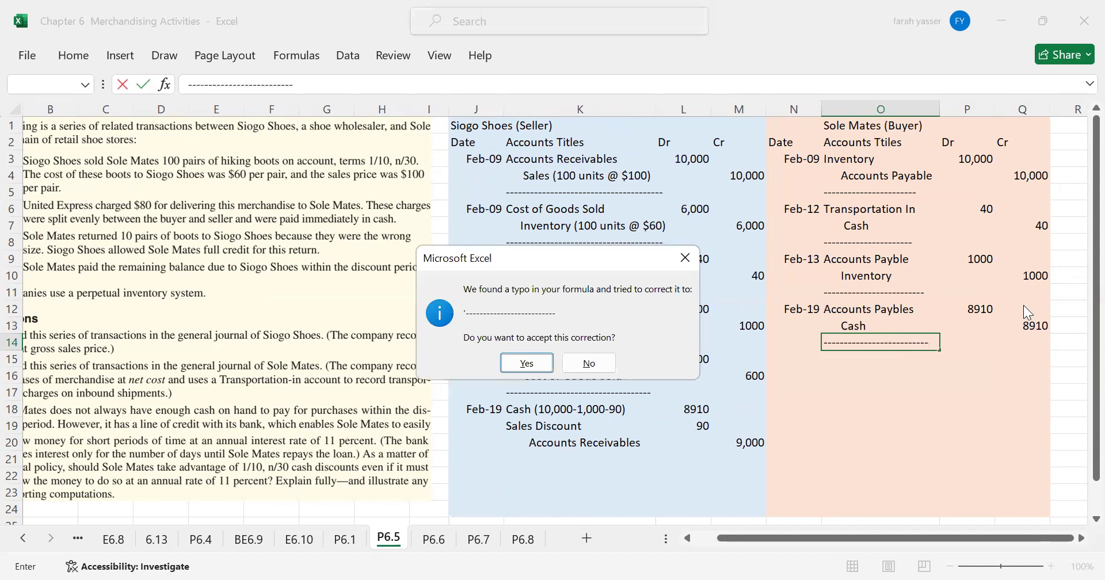
click(520, 365)
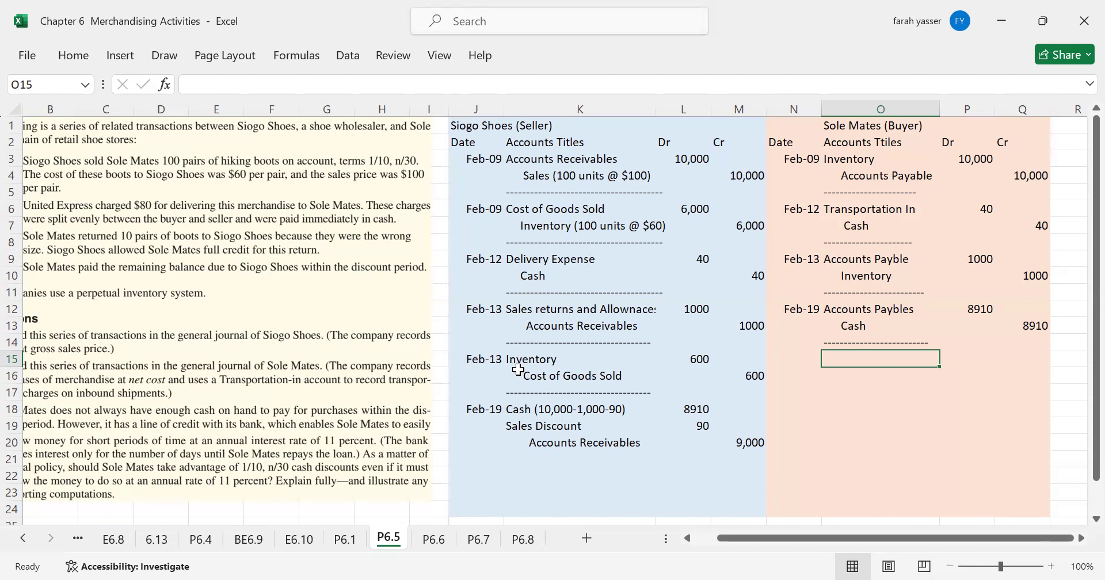
Review both journals and read requirement c about borrowing at 11 percent to take the 1/10, n/30 discount.
scroll(518, 370, left, 1)
scroll(517, 369, down, 1)
scroll(518, 370, up, 1)
scroll(518, 370, left, 1)
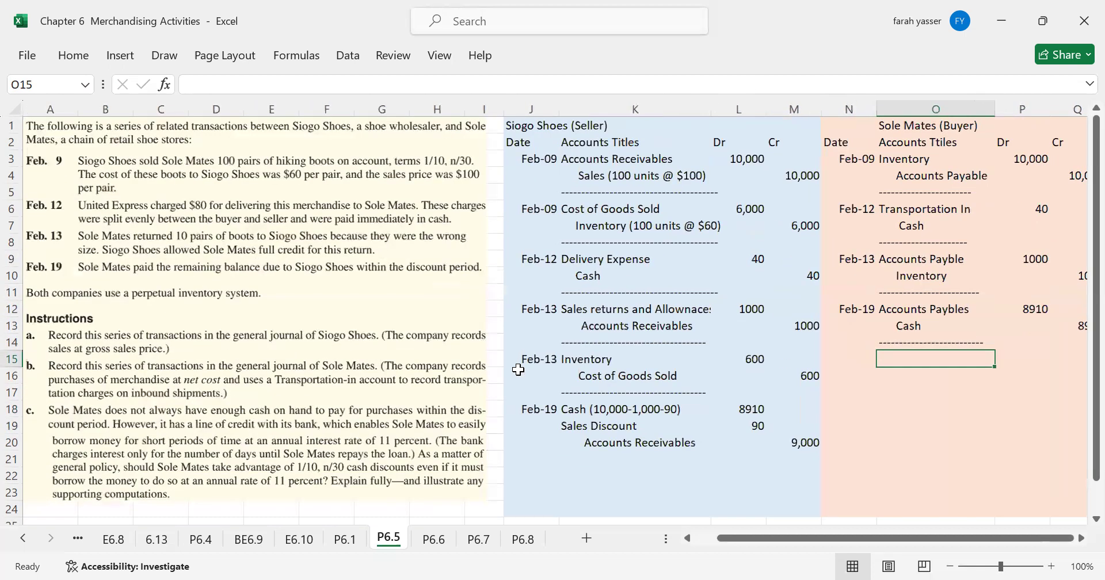
scroll(518, 370, down, 2)
scroll(287, 345, down, 1)
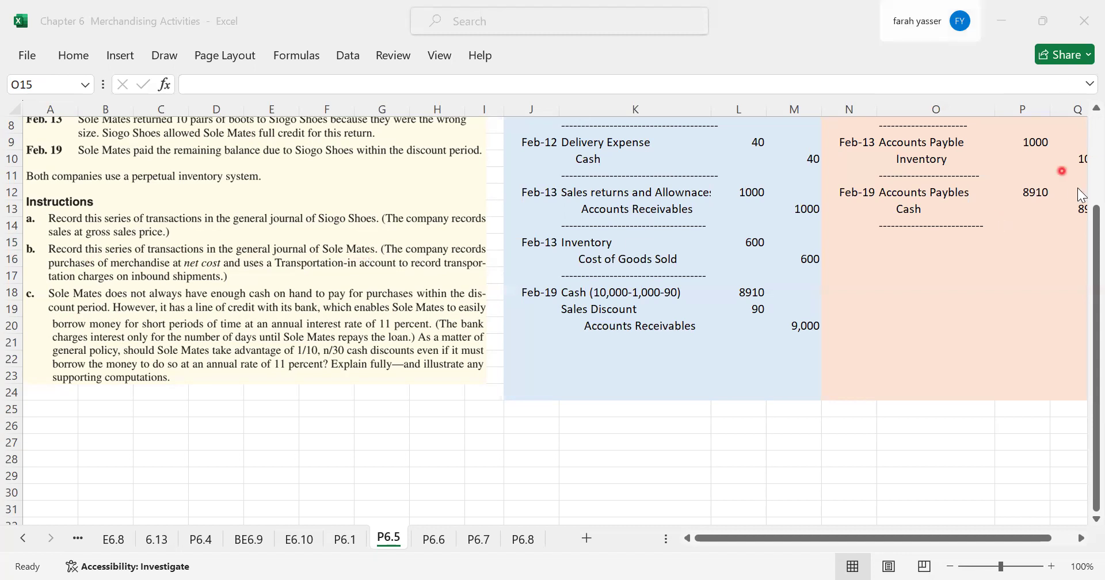
scroll(1000, 197, up, 3)
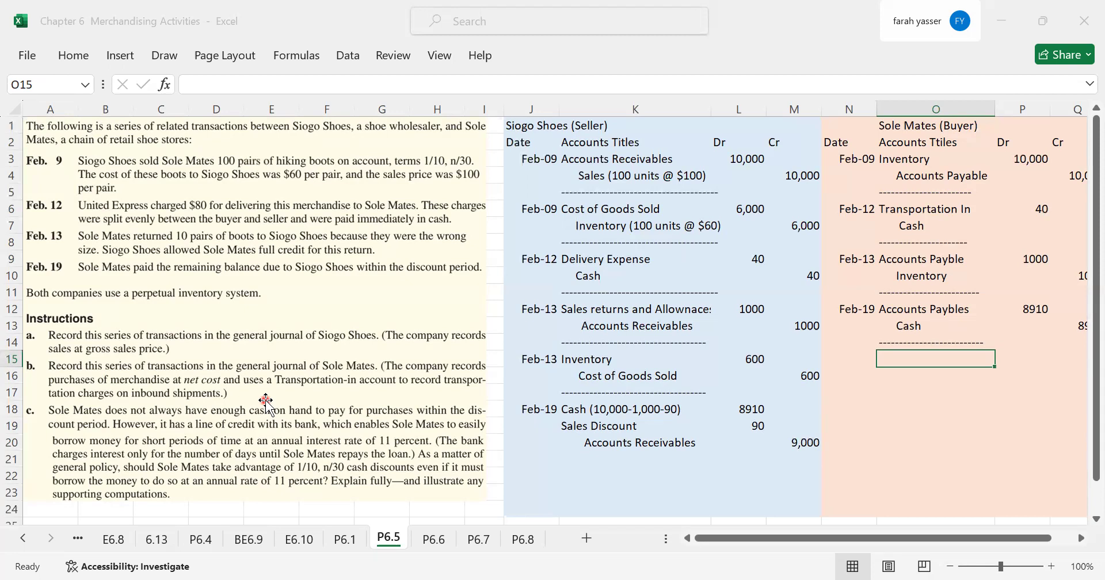
scroll(266, 401, down, 3)
scroll(266, 401, up, 1)
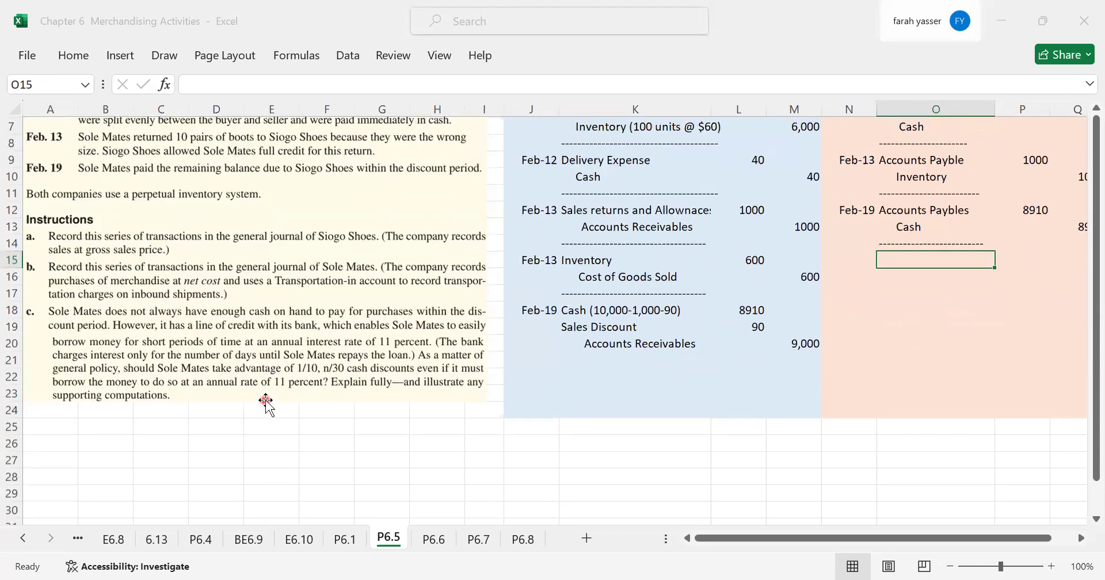
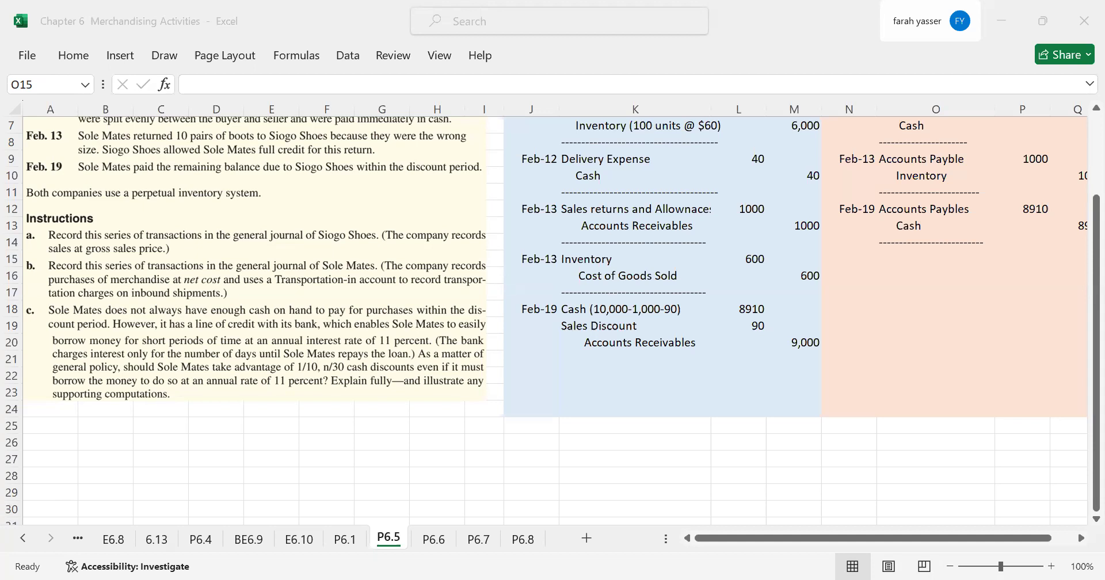
Start the answer to requirement c with the label "c." in A25 and "Payment 1/10, n/30" in B25.
click(104, 426)
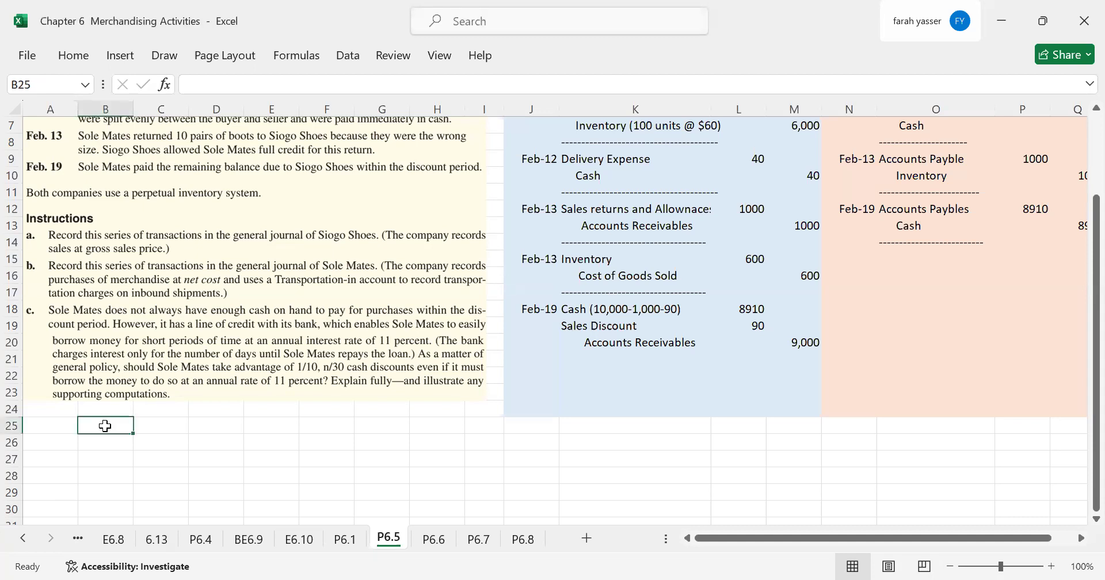
key(Left)
text(c.)
key(Tab)
text(Payment)
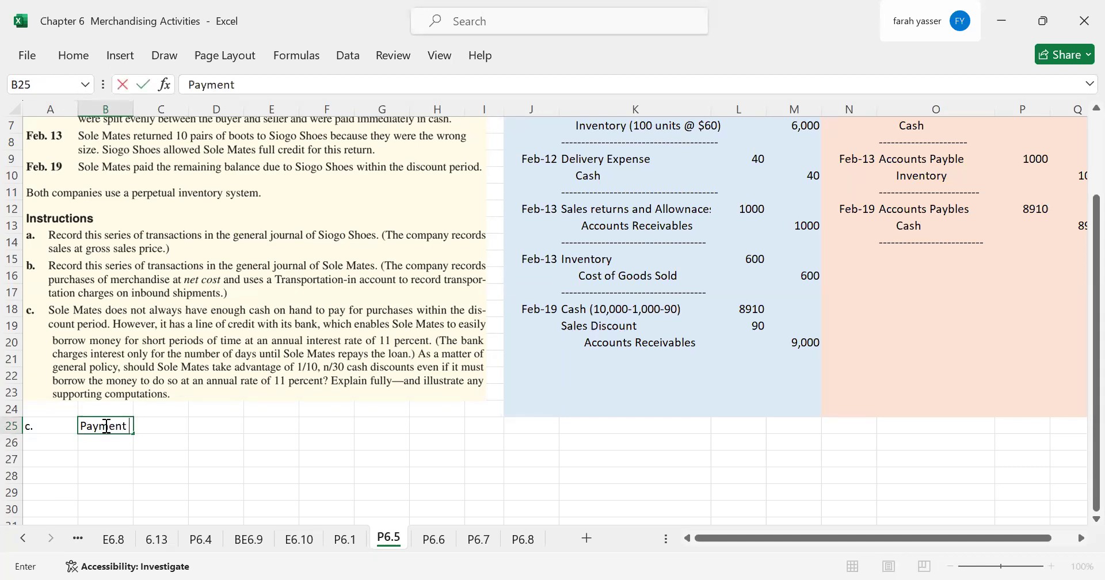
text( 1/10, n/30)
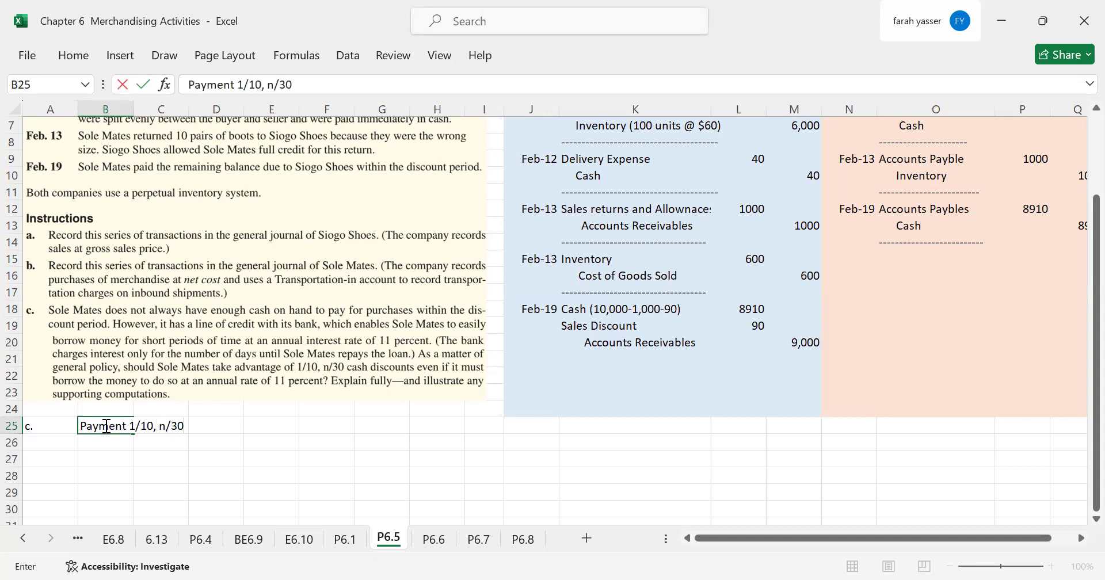
key(Return)
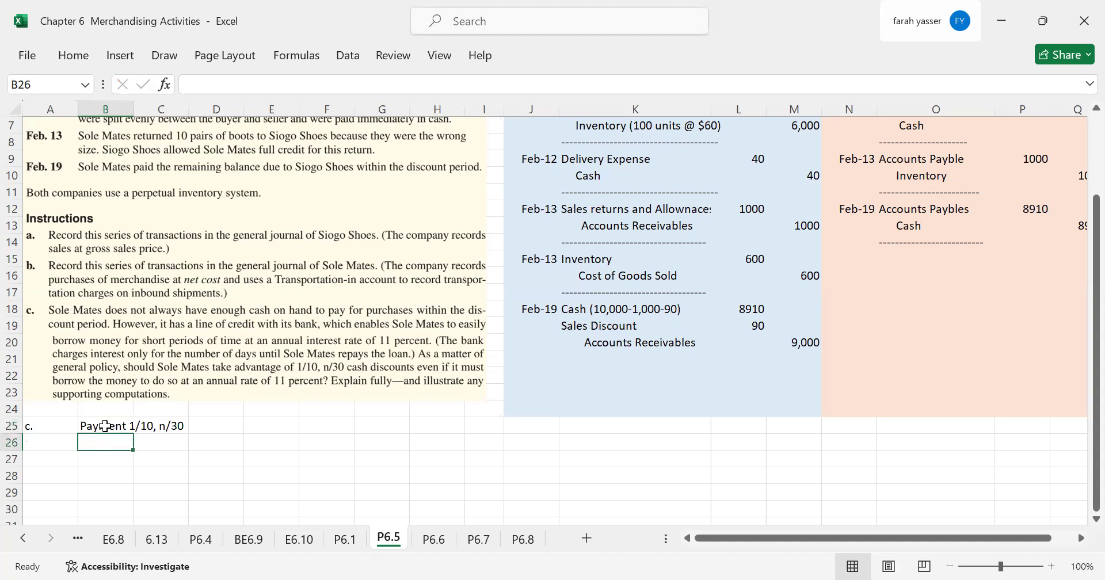
Calculate the 1% discount in B26 with the formula =10000*1%.
text(=)
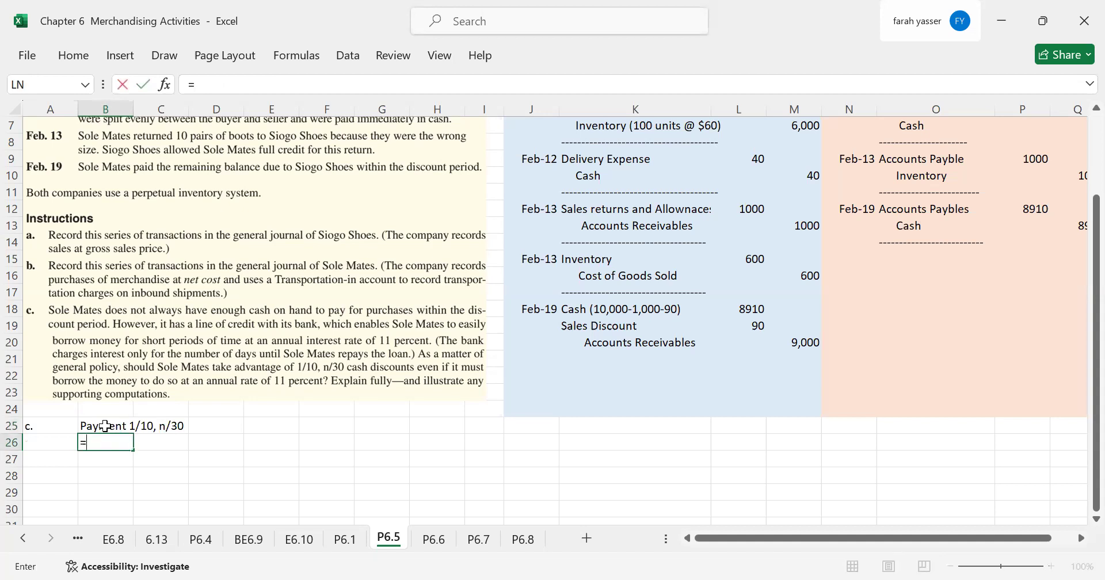
text(10000*1%)
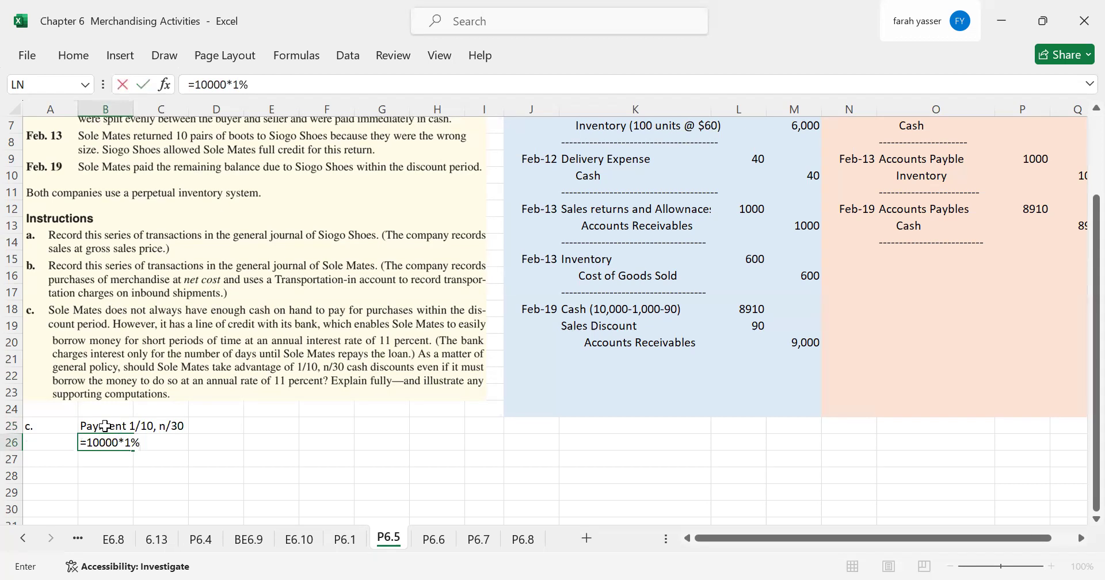
key(Return)
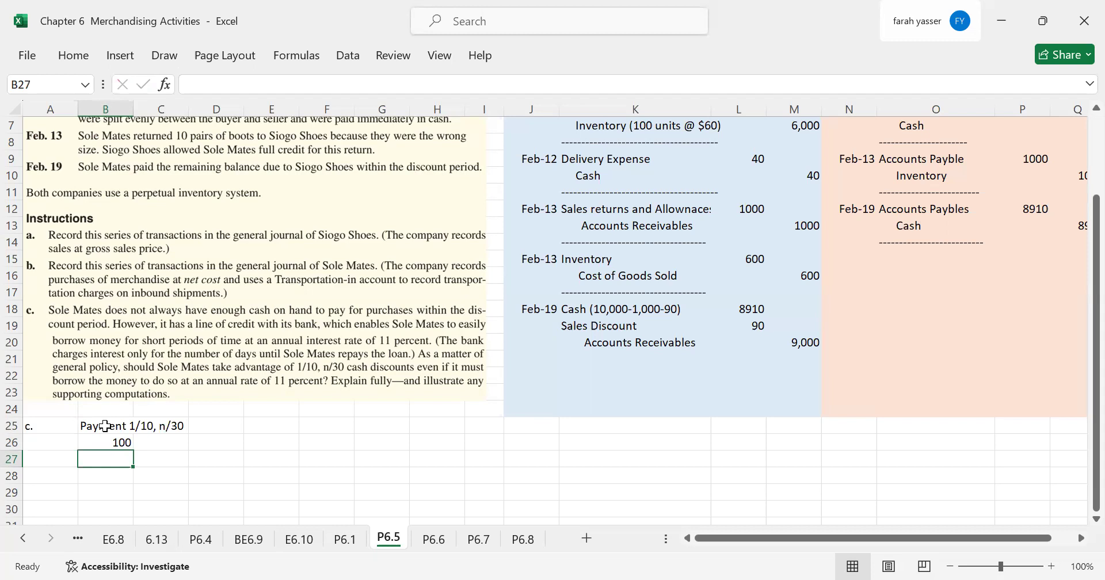
Enter the net payment calculation "10000-100=9900" as text in B27.
text(1)
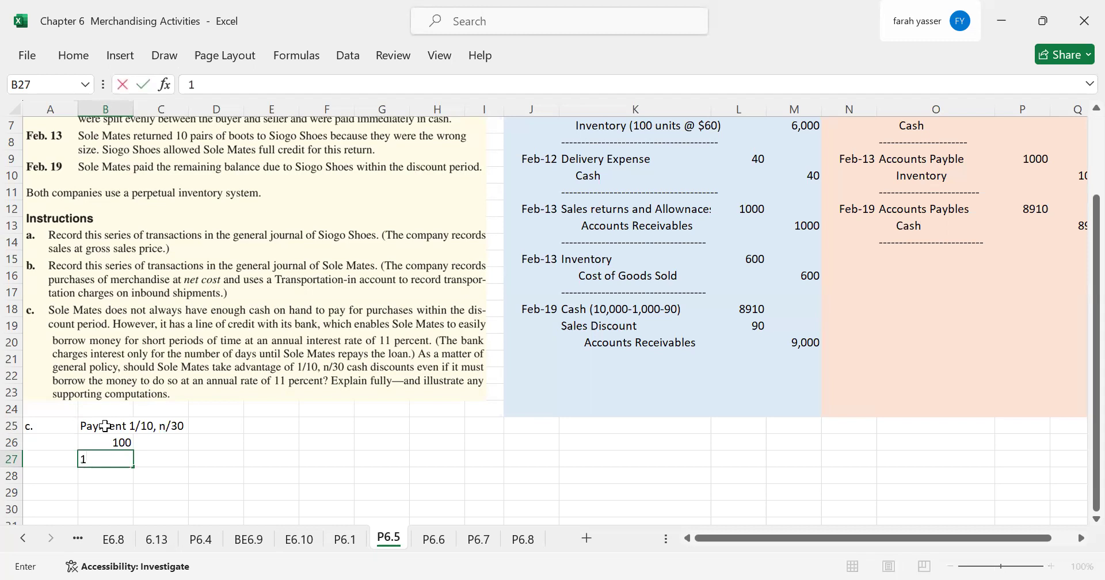
text(0000-1000)
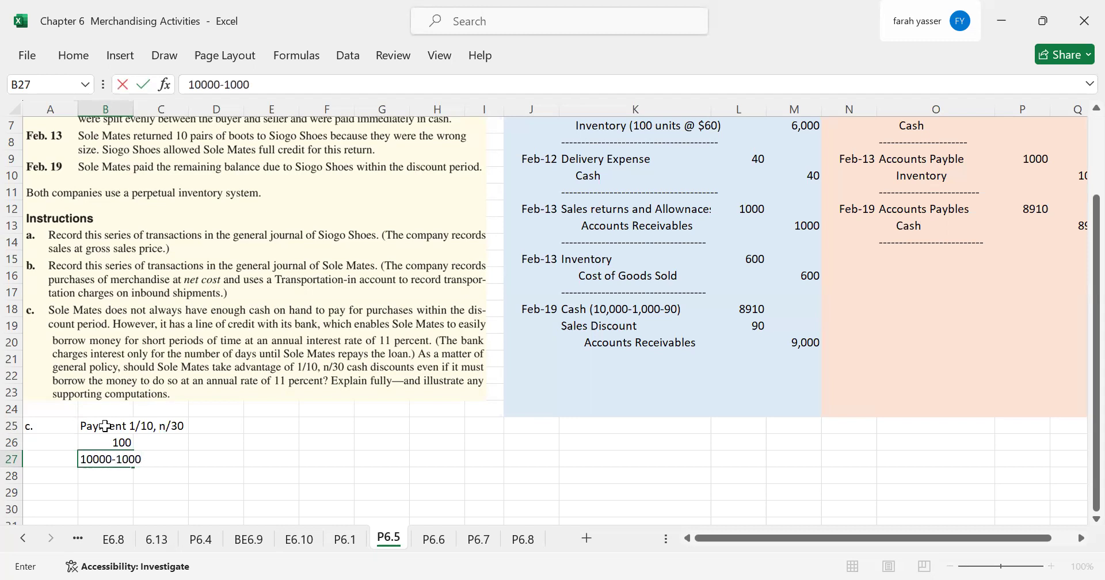
key(BackSpace)
text(=9900)
key(Return)
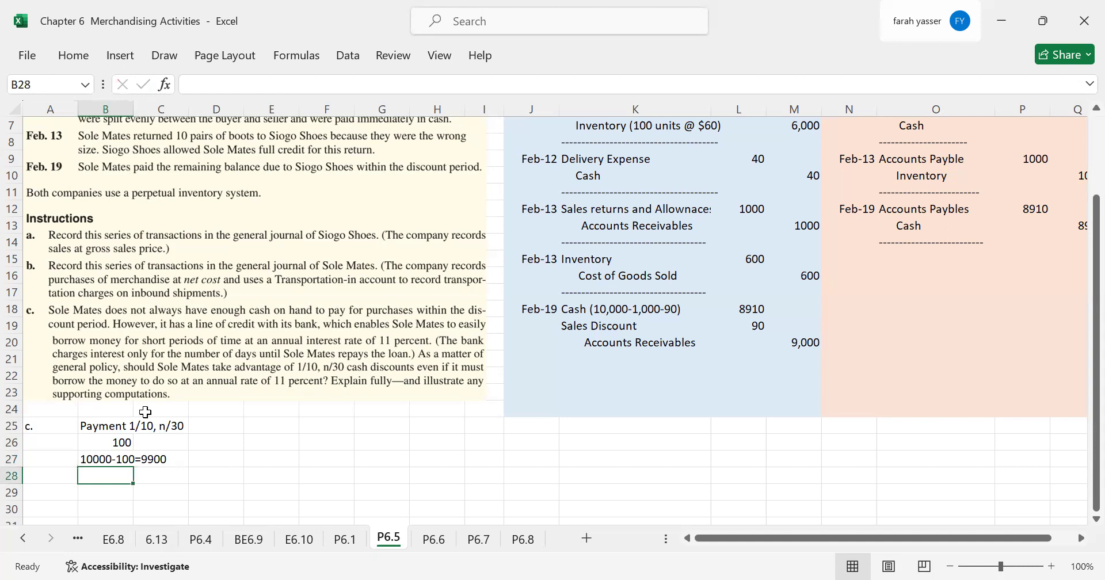
Add the heading "Borrow from Bank" in E25 with the interest expression "10000*11%*10/365" as text in E26.
click(274, 425)
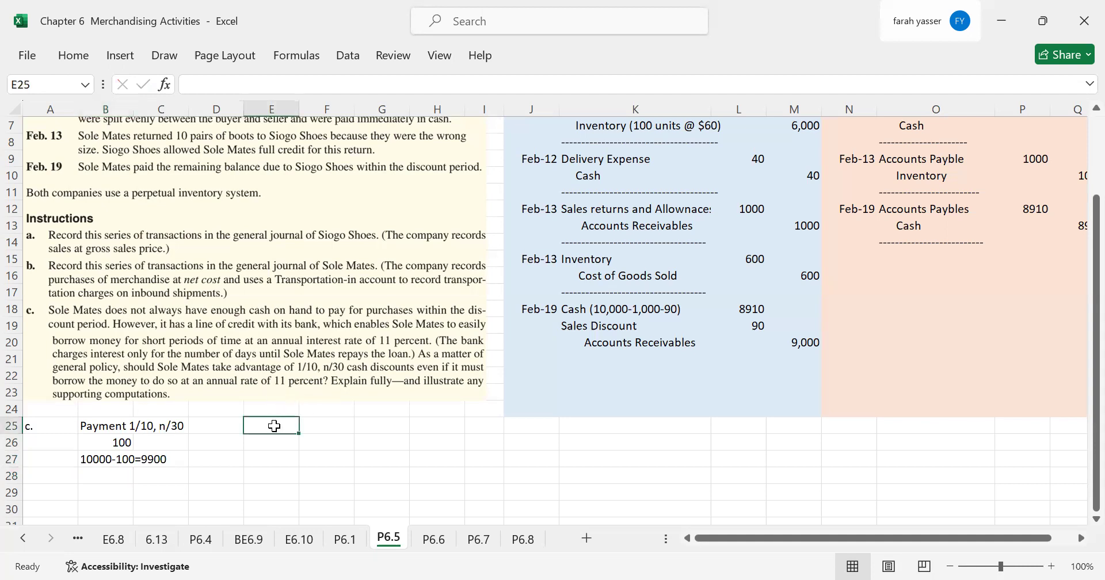
text(Borrow)
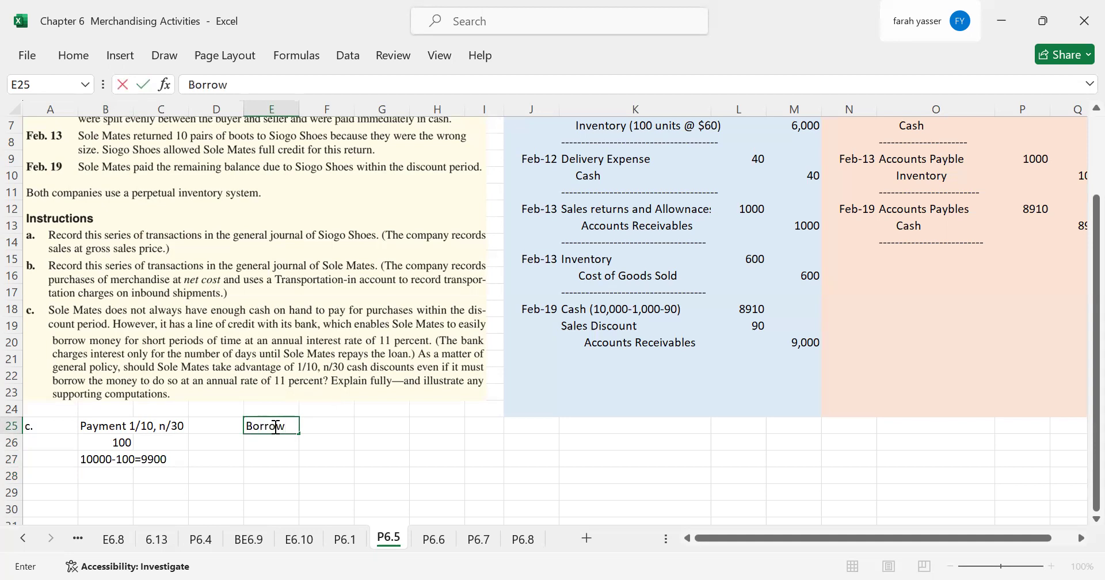
text( from Bank)
key(Return)
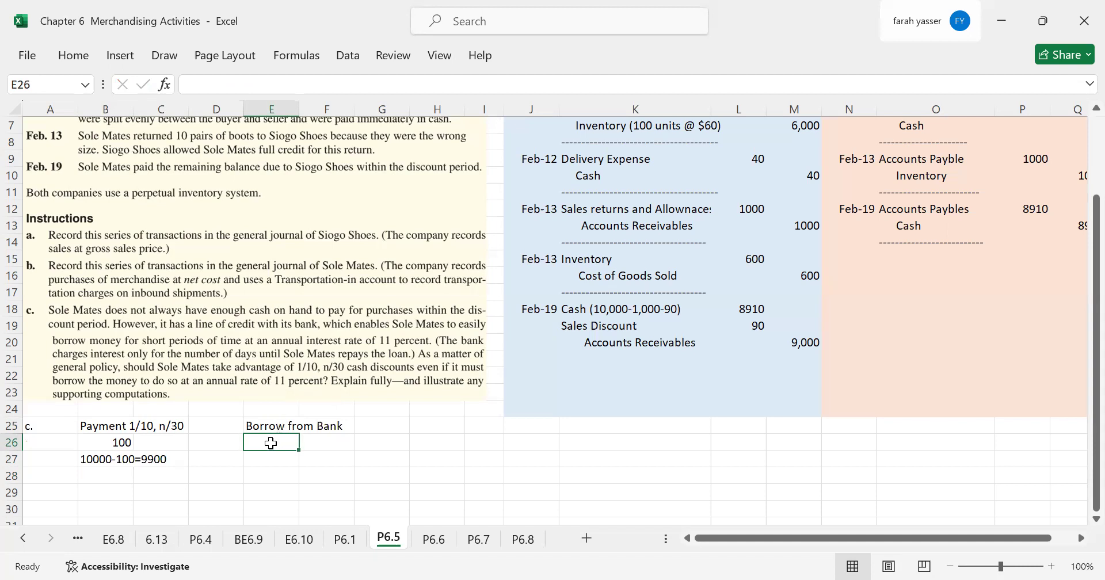
text(10000)
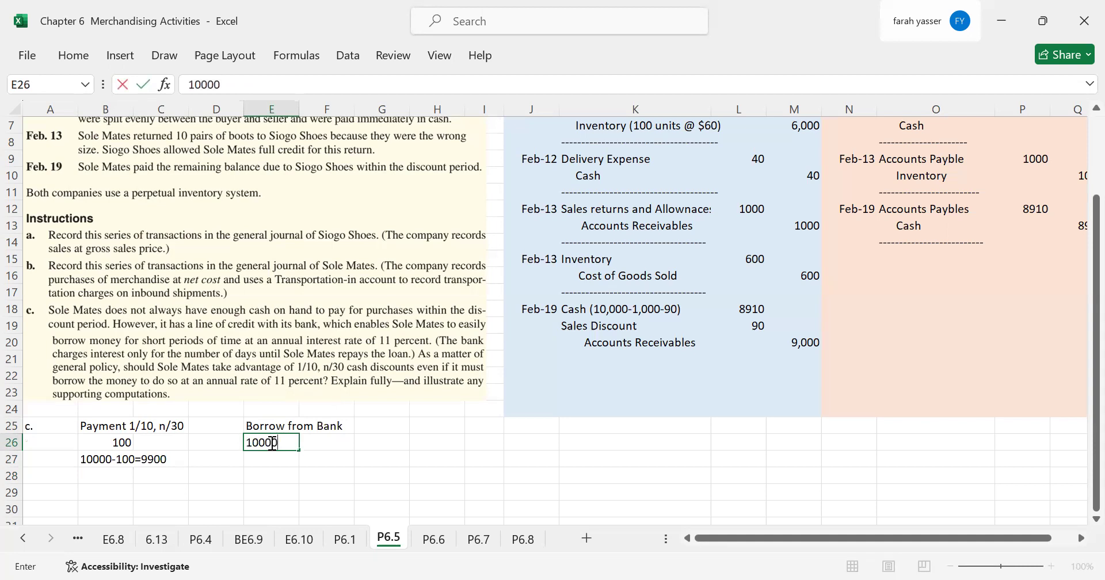
text(*11%*10/3)
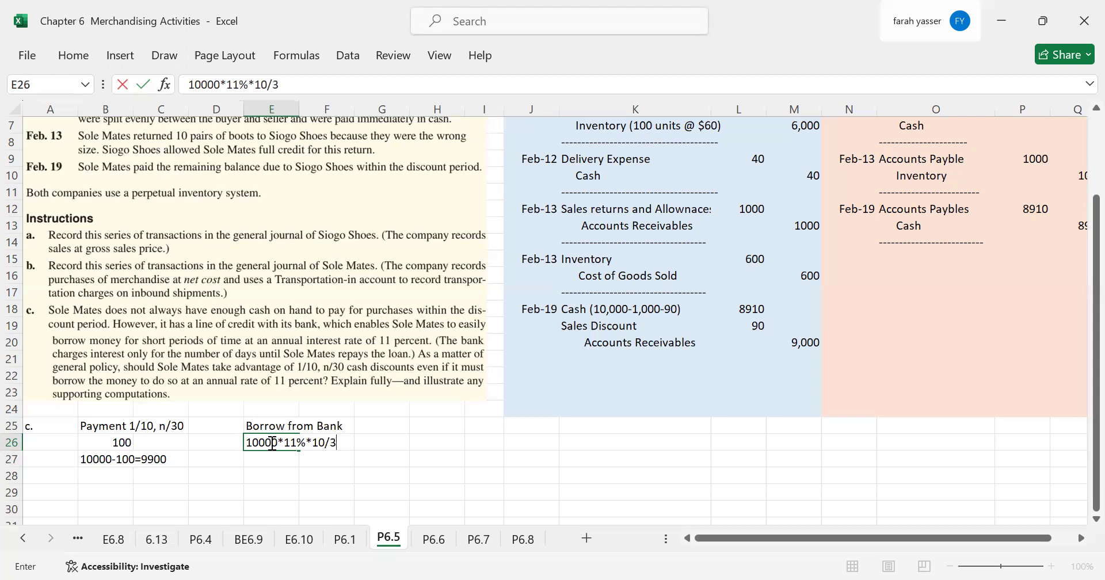
text(65)
key(Return)
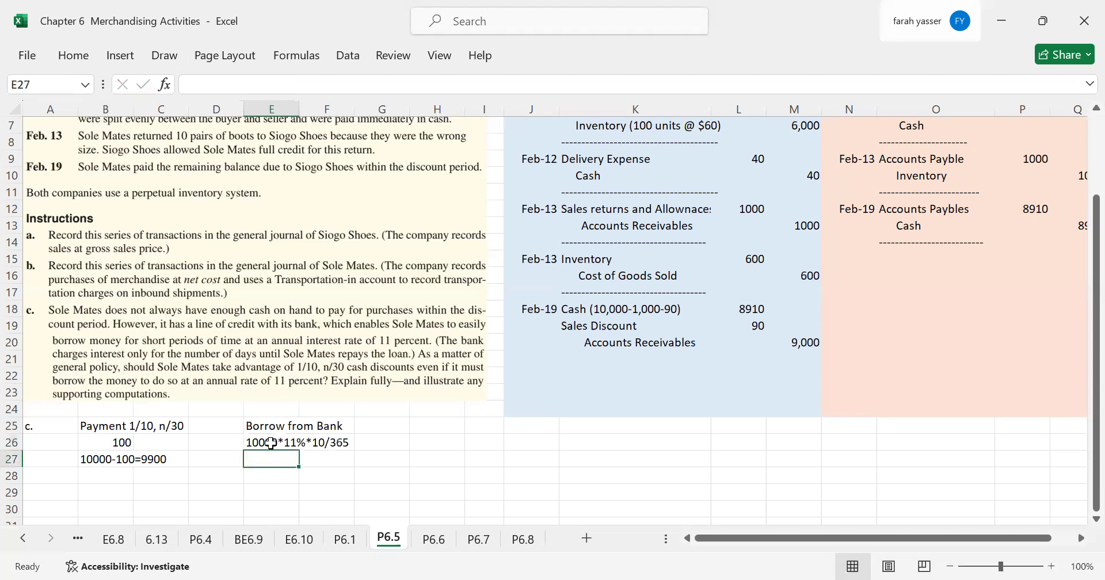
Copy the interest expression from E26 into E27 and convert the copy to the formula =10000*11%*10/365.
click(270, 443)
key(ctrl+c)
click(272, 459)
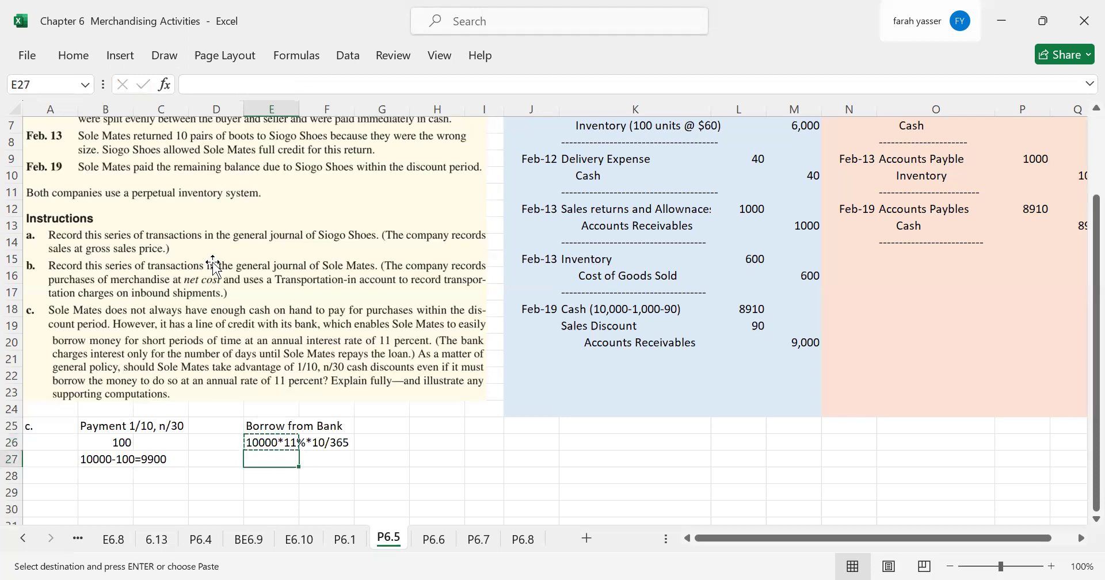
key(Return)
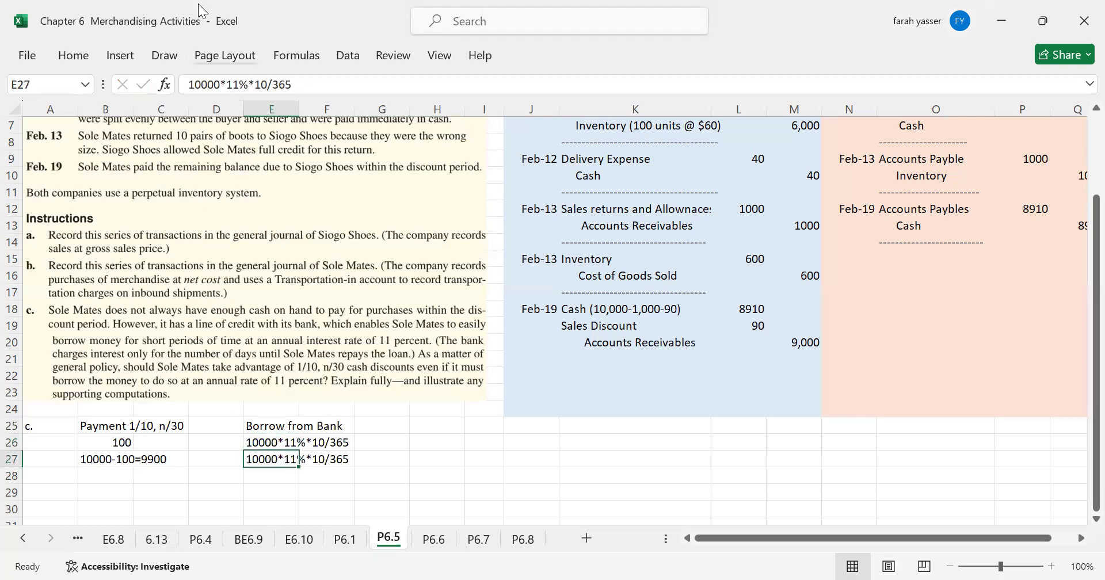
click(189, 86)
text(=)
key(Return)
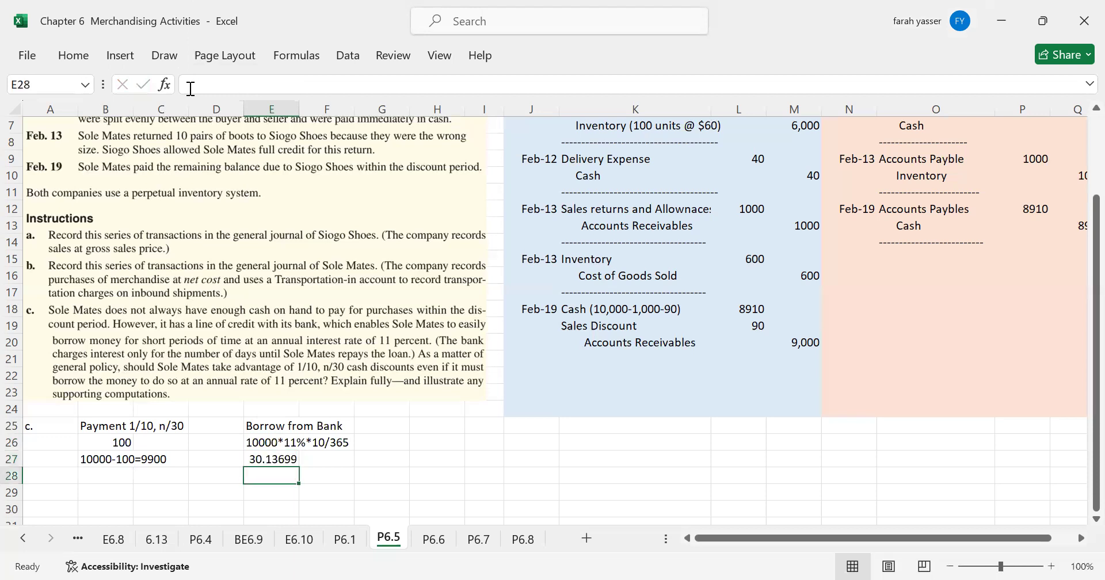
Highlight the interest cost in E27 and the discount amount in B26 with an orange fill.
click(274, 458)
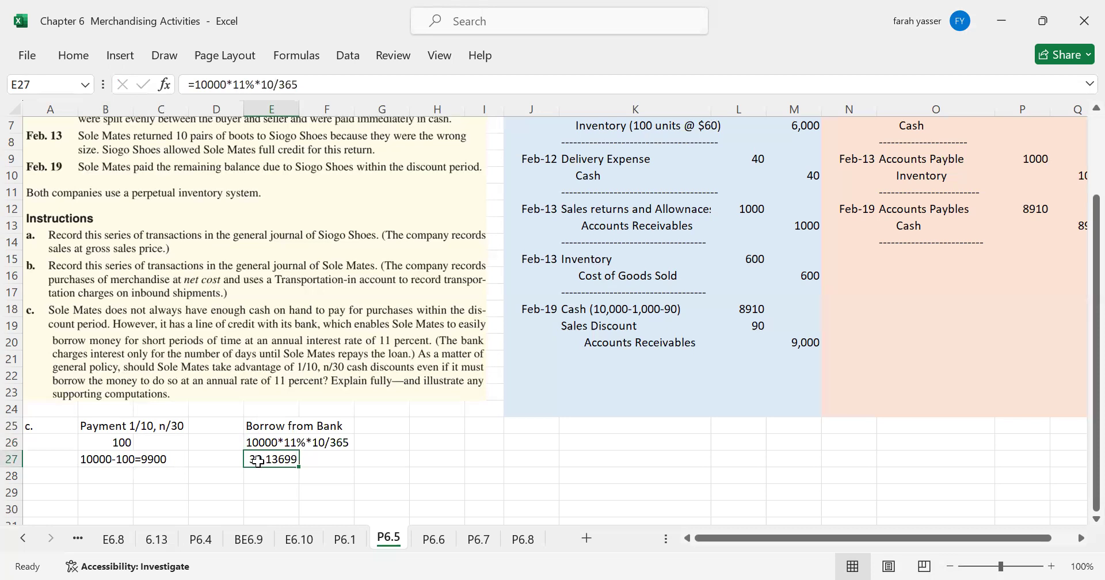
click(74, 56)
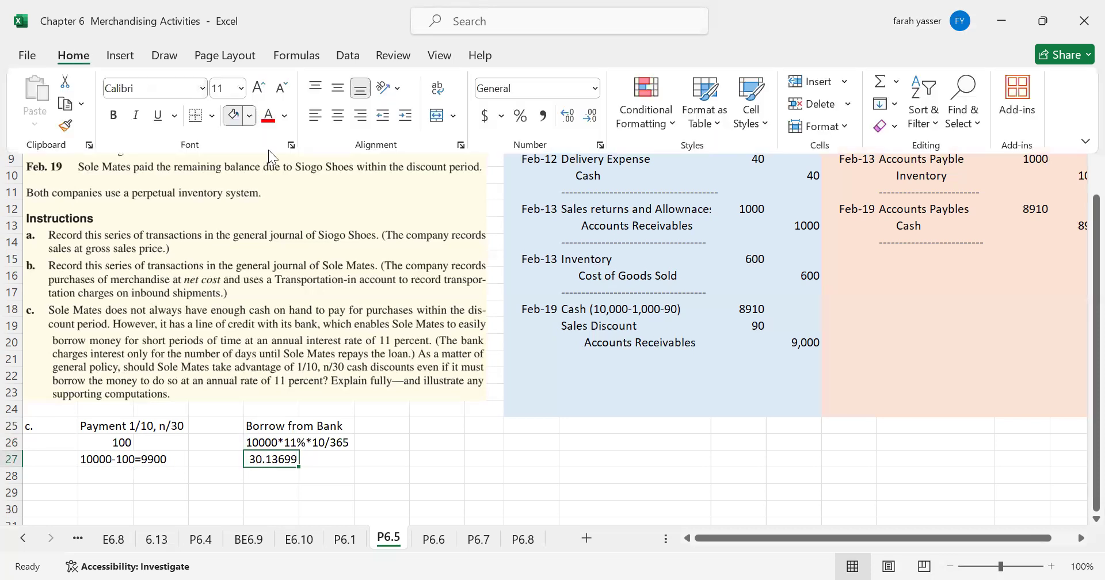
click(249, 115)
click(337, 161)
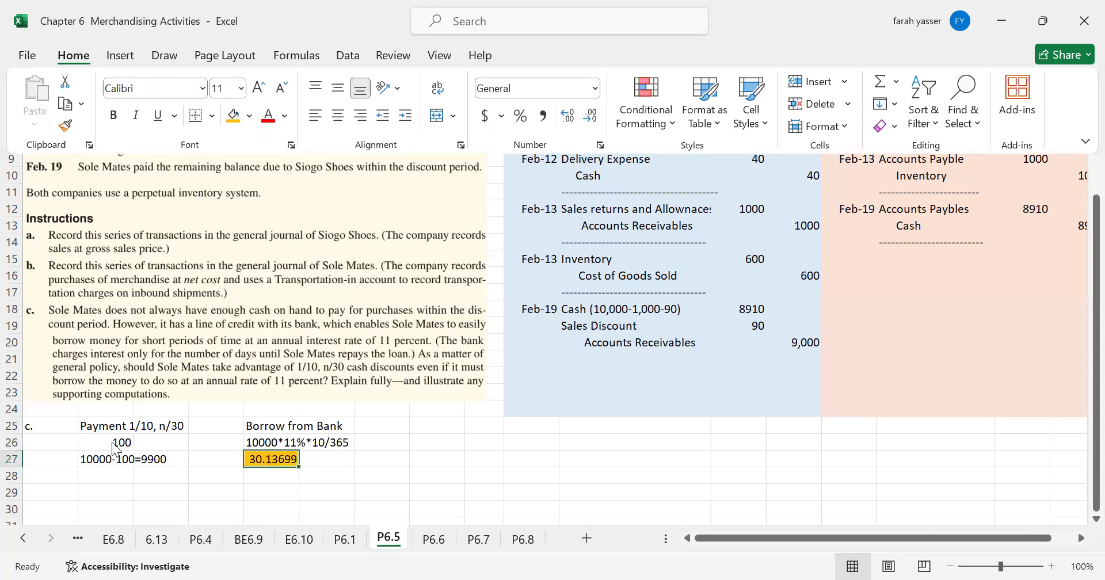
click(122, 442)
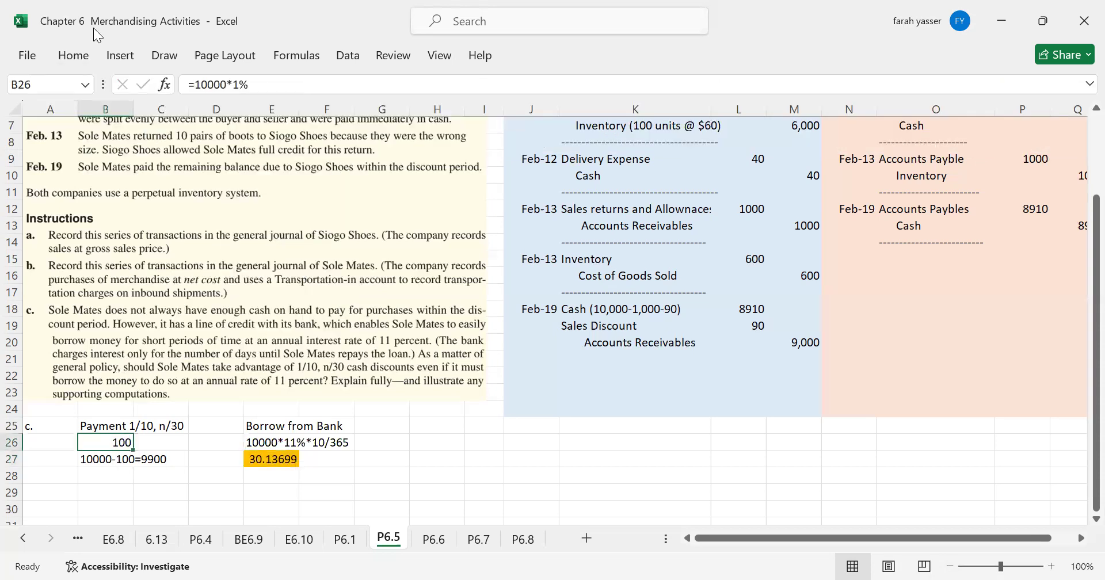
click(73, 56)
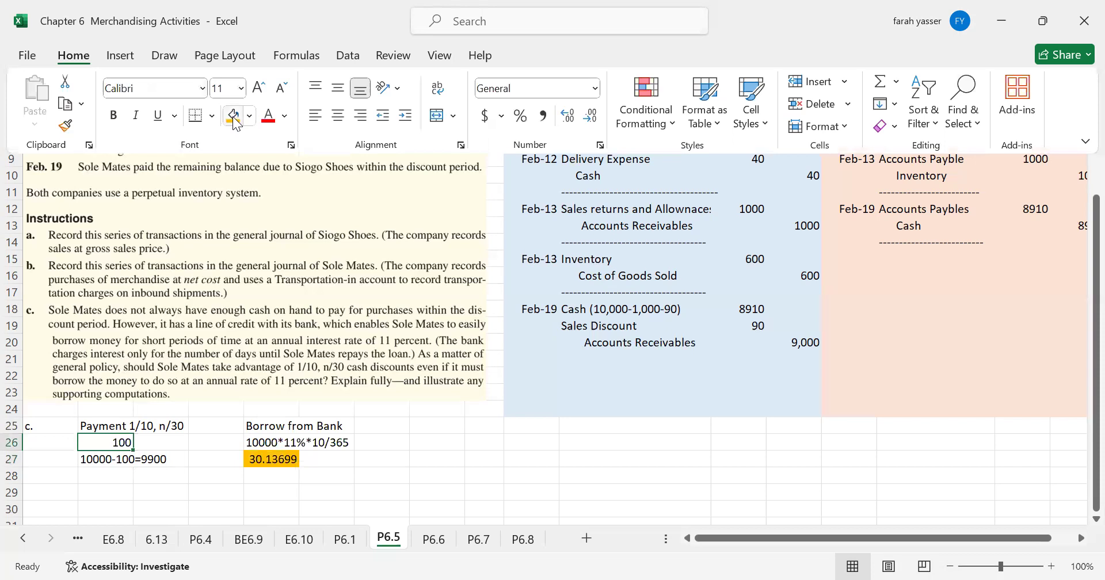
click(233, 115)
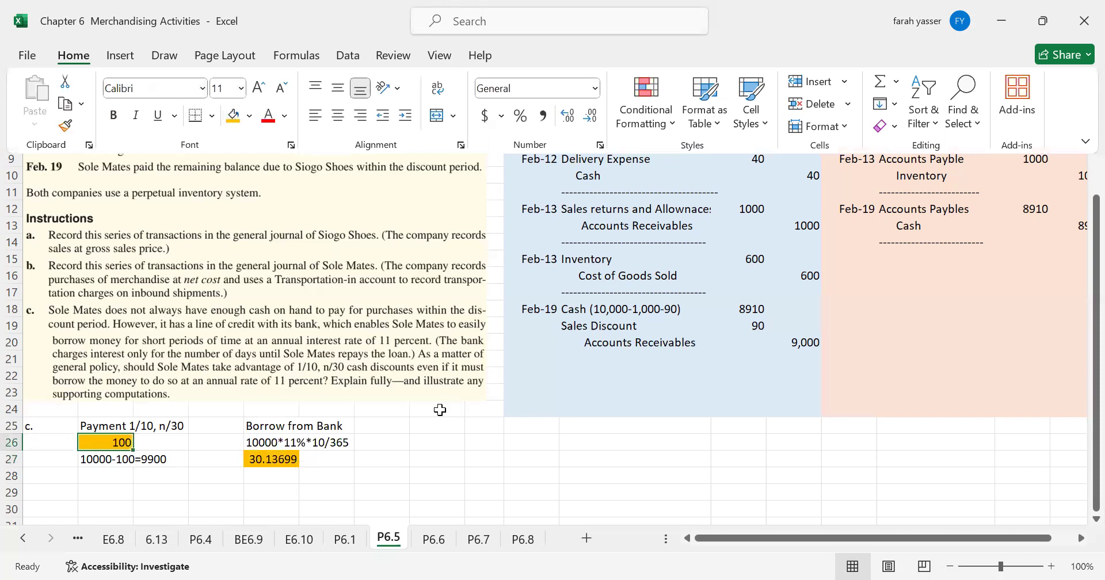